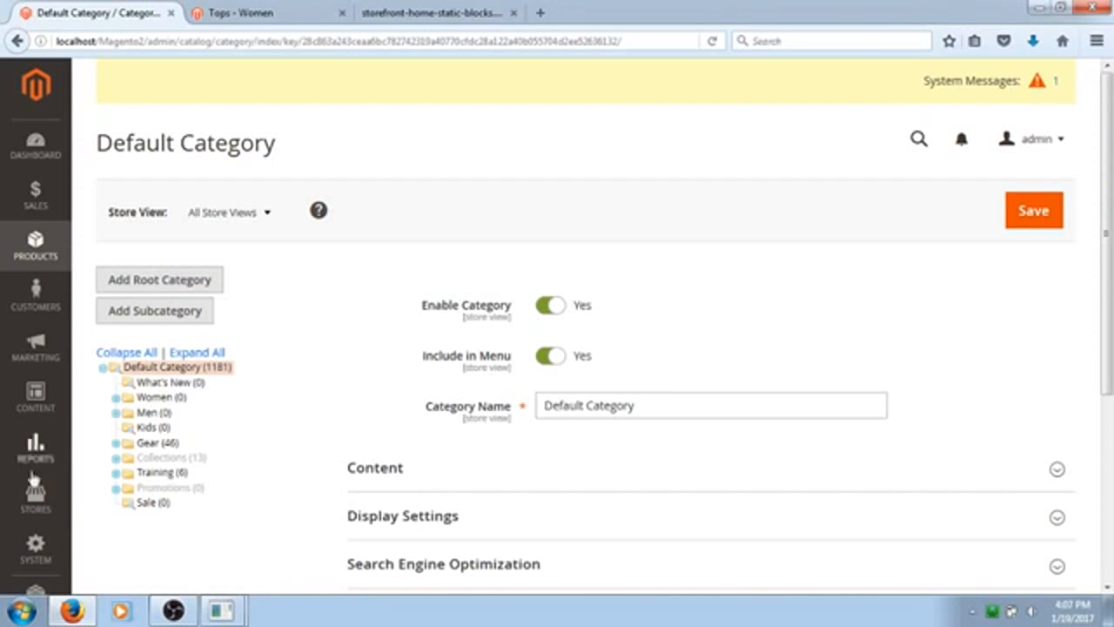
Open the product categories page of the store's admin.
click(52, 253)
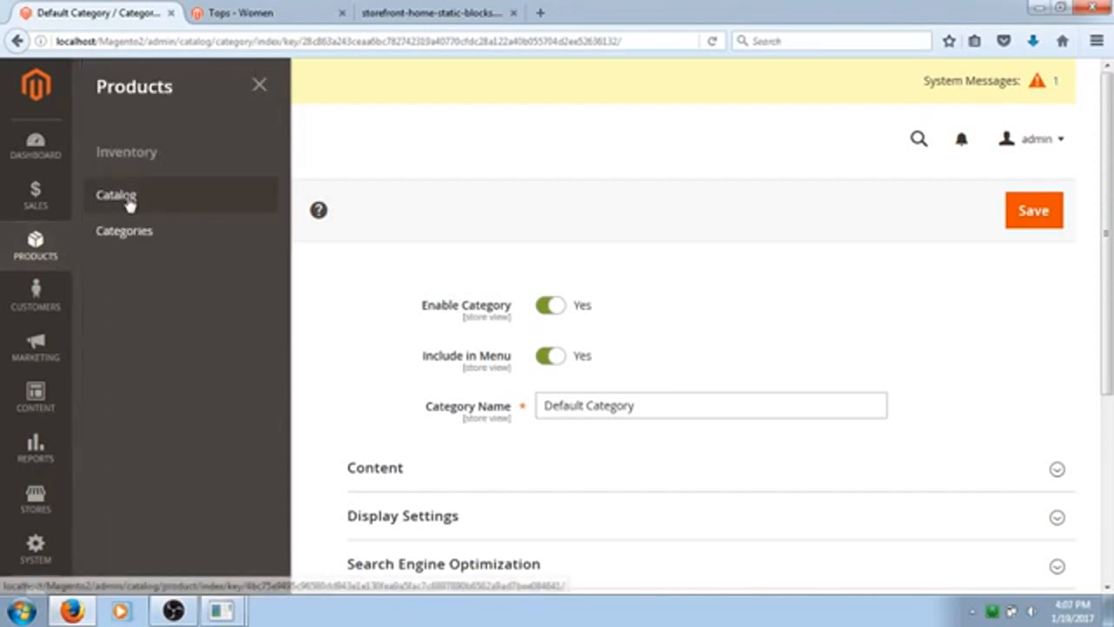
click(125, 234)
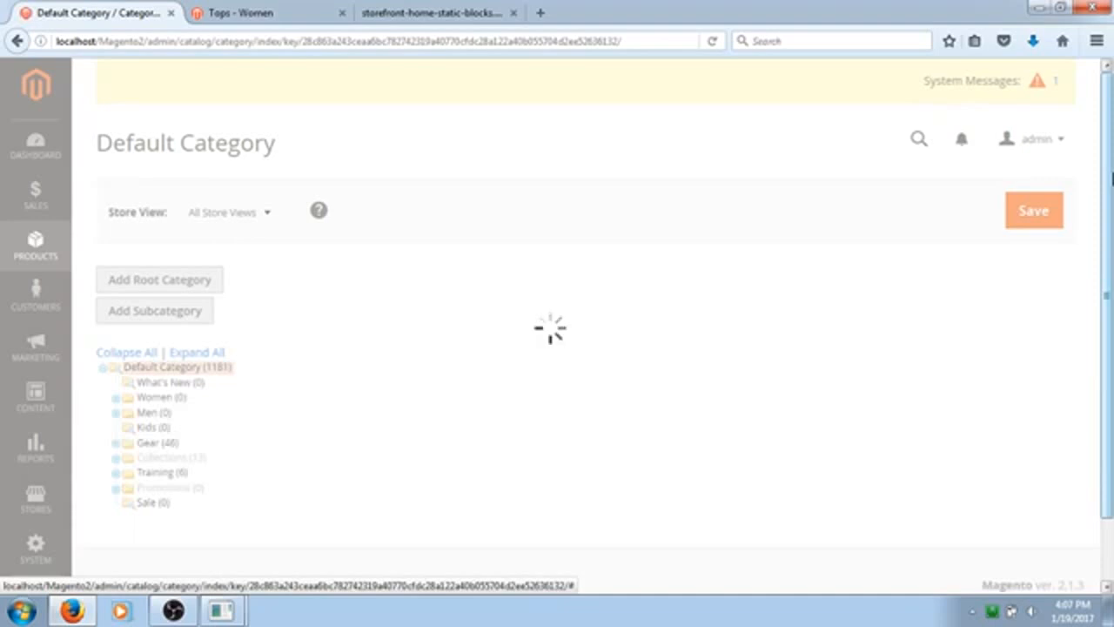
drag(1111, 179, 1109, 249)
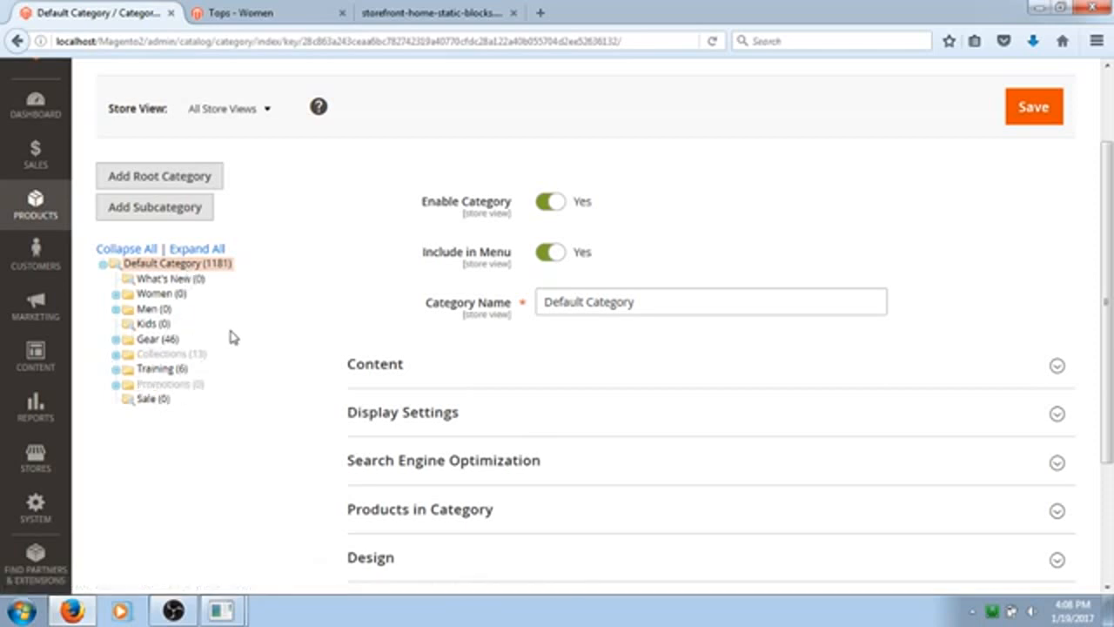
scroll(1109, 271, up, 2)
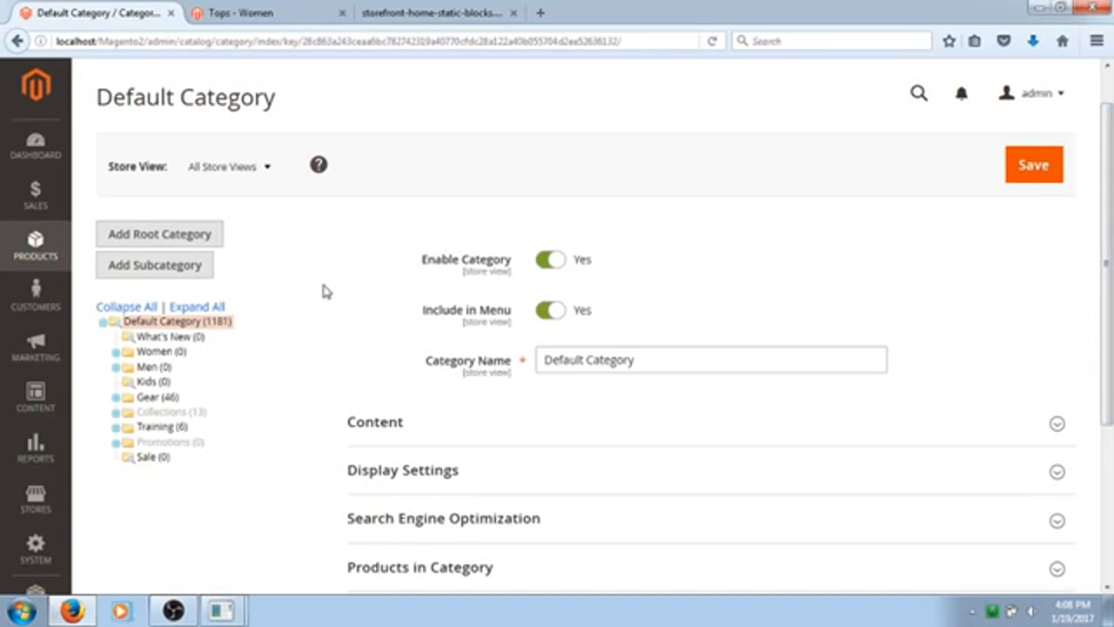
Select Default Category in the category tree and start a new subcategory under it.
click(177, 325)
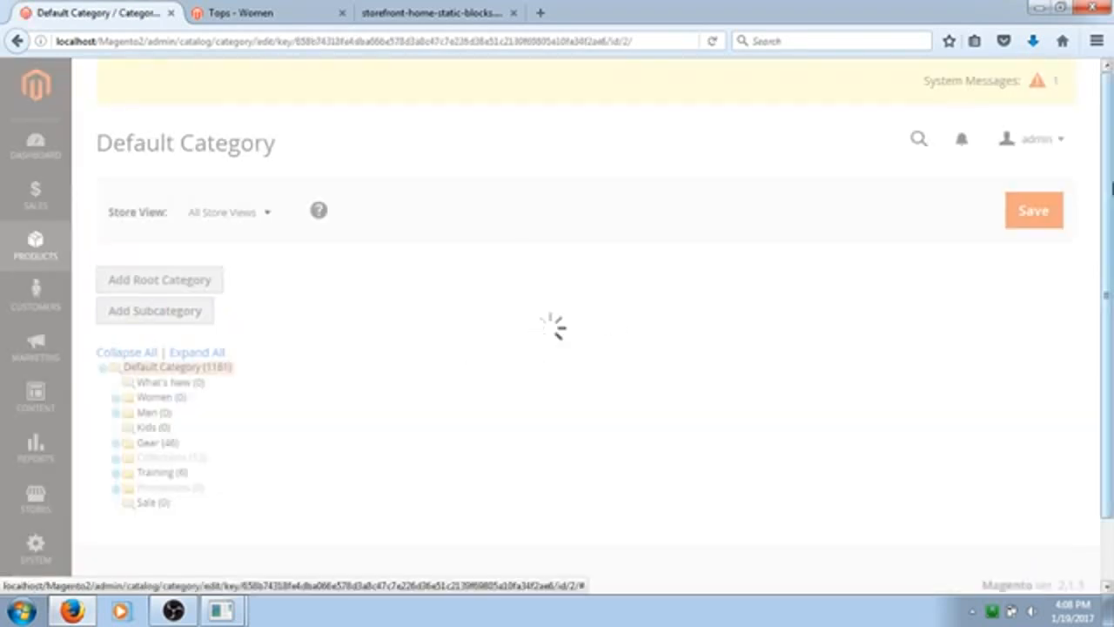
drag(1111, 188, 1111, 224)
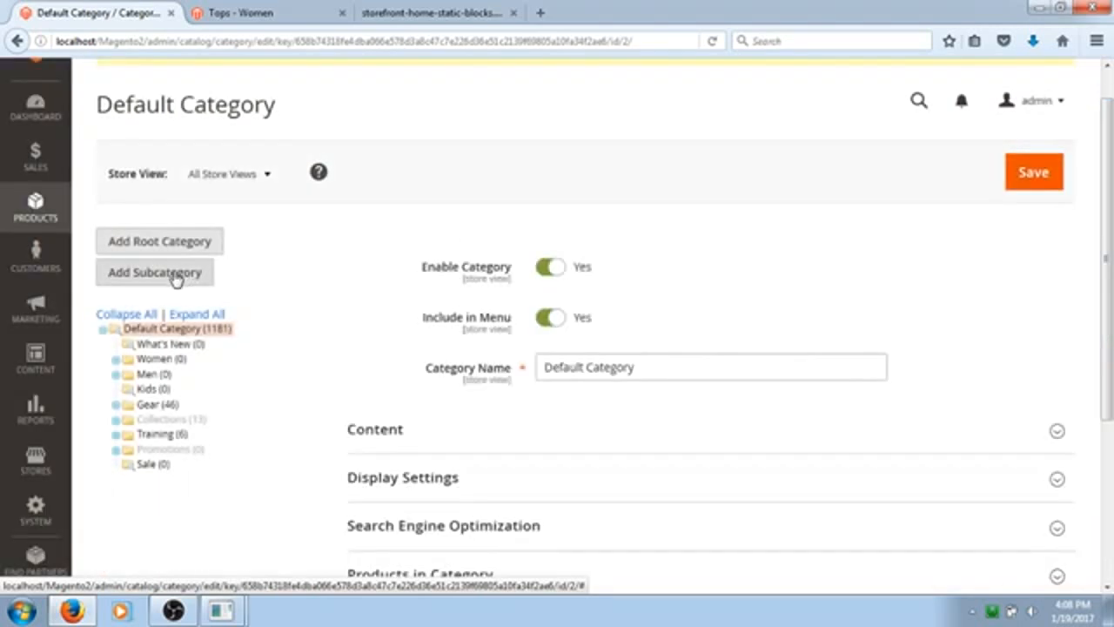
click(175, 276)
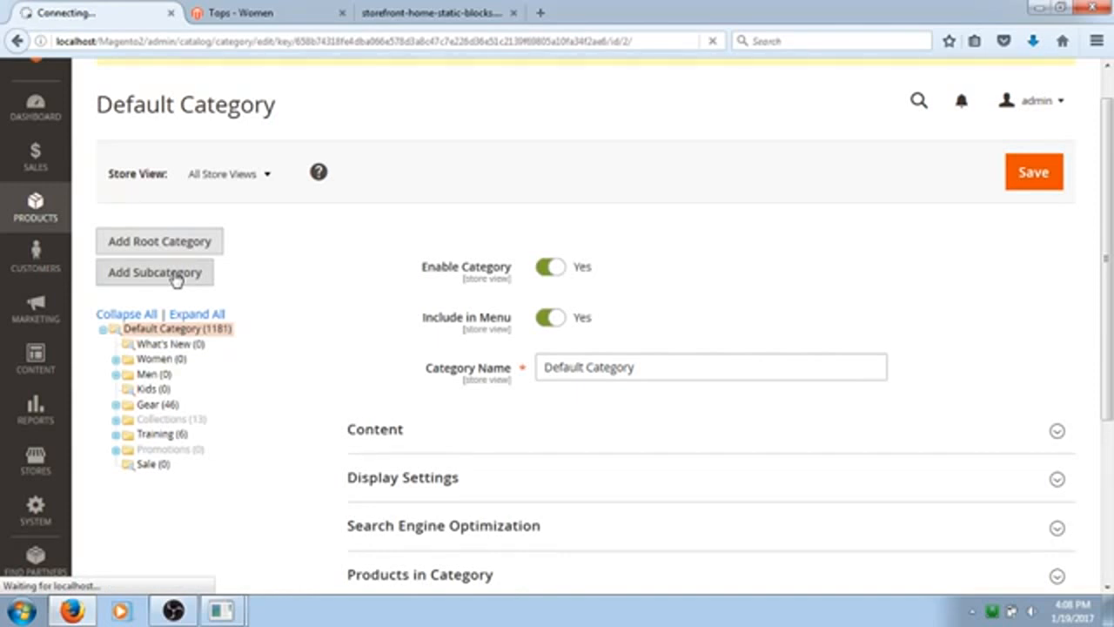
scroll(1107, 190, down, 2)
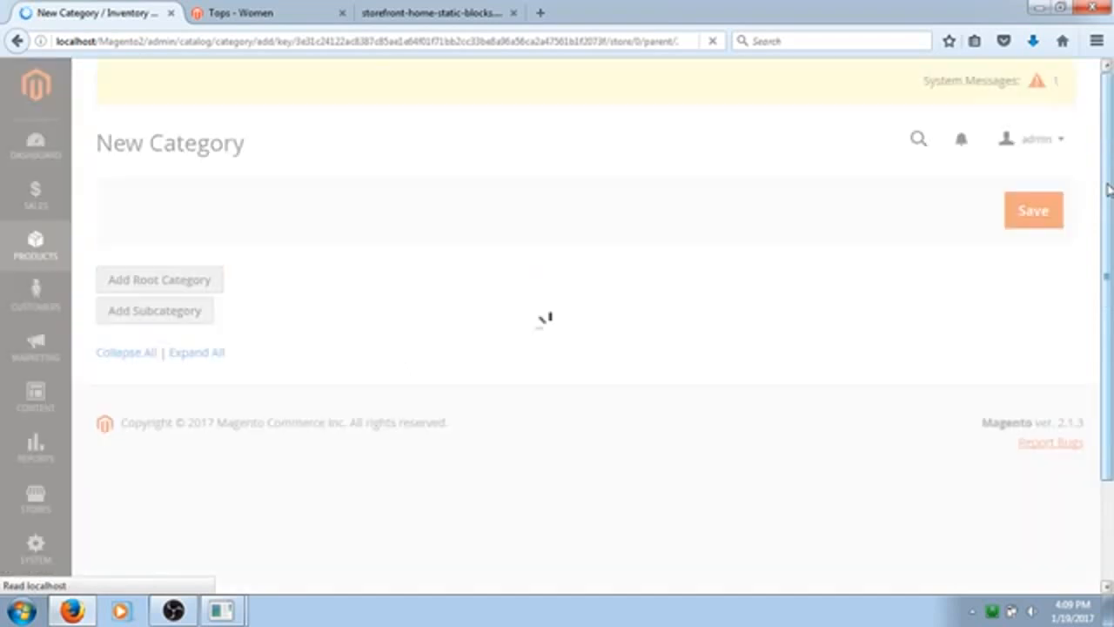
drag(1112, 161, 1112, 213)
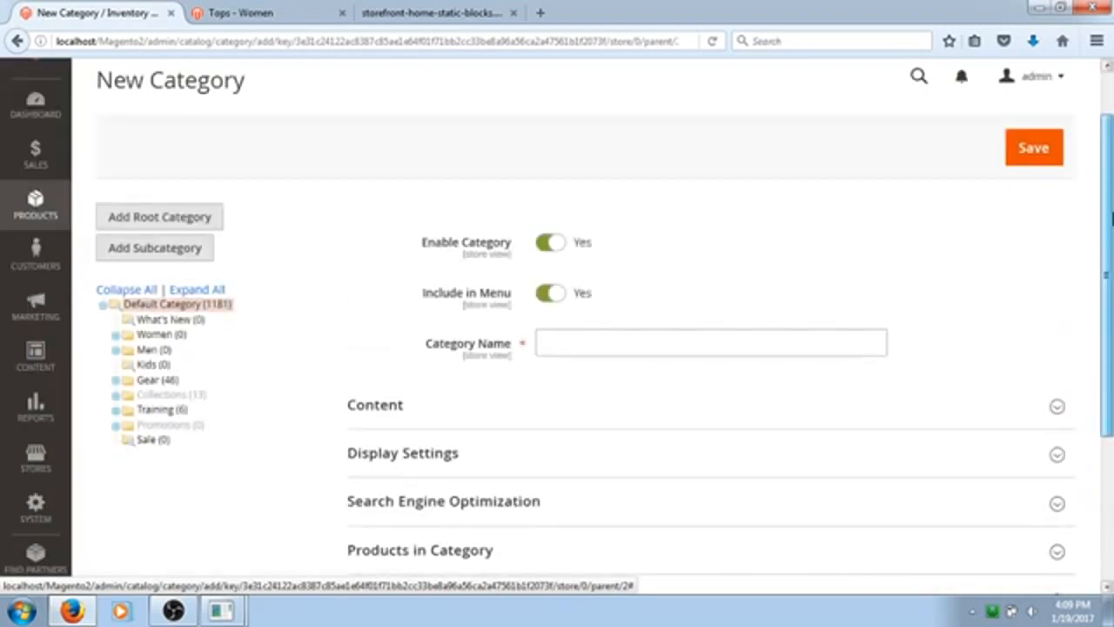
scroll(346, 171, down, 1)
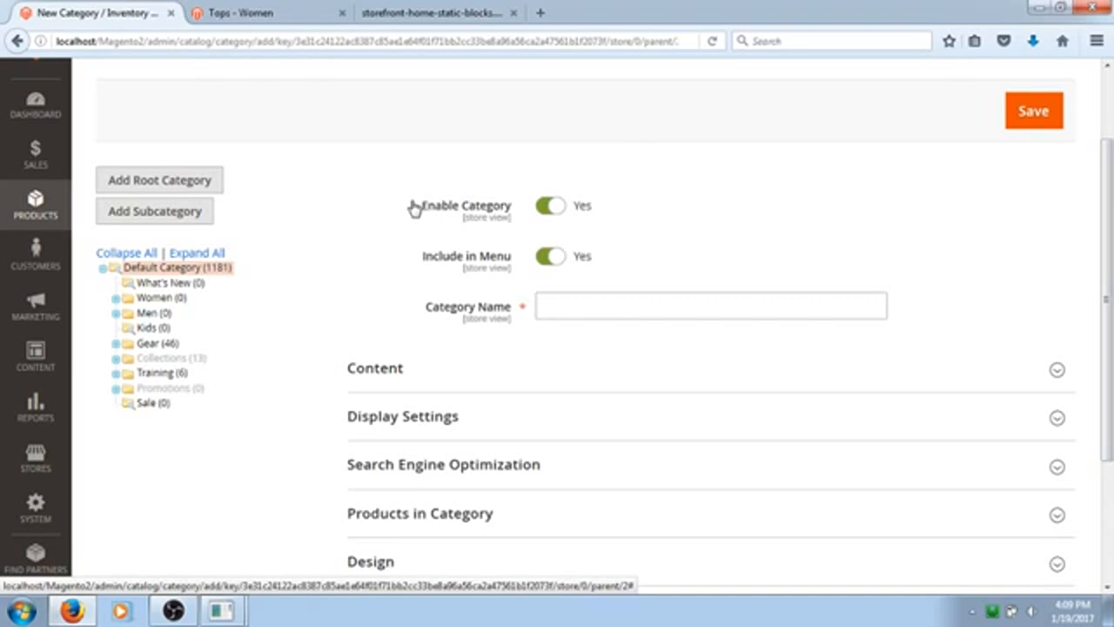
Switch the Enable Category setting off and back on for the new category.
drag(412, 207, 513, 206)
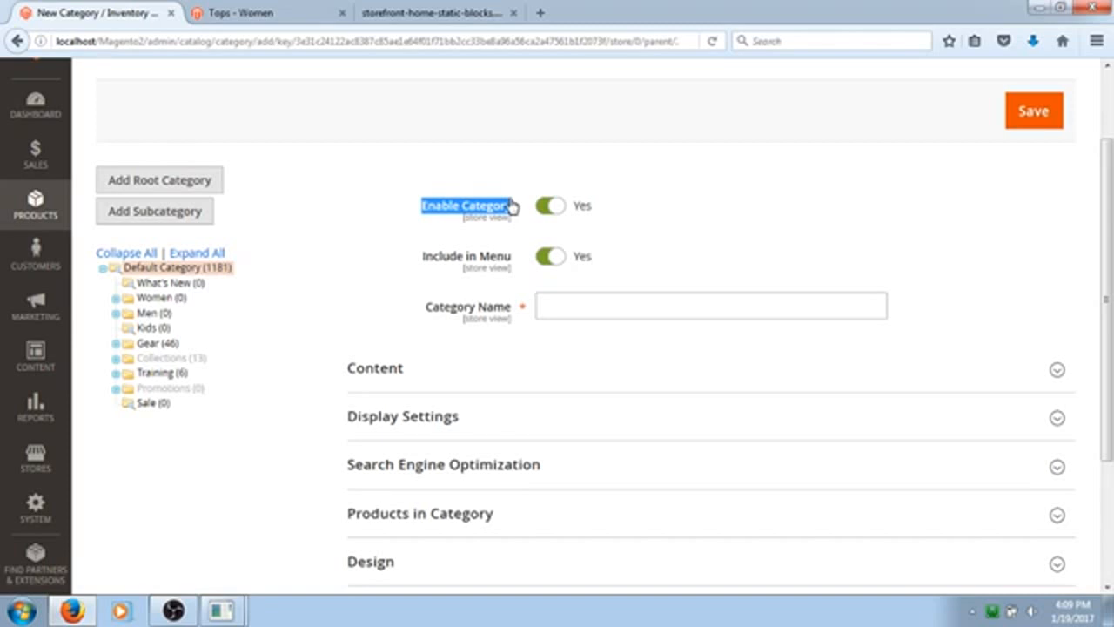
drag(513, 207, 597, 204)
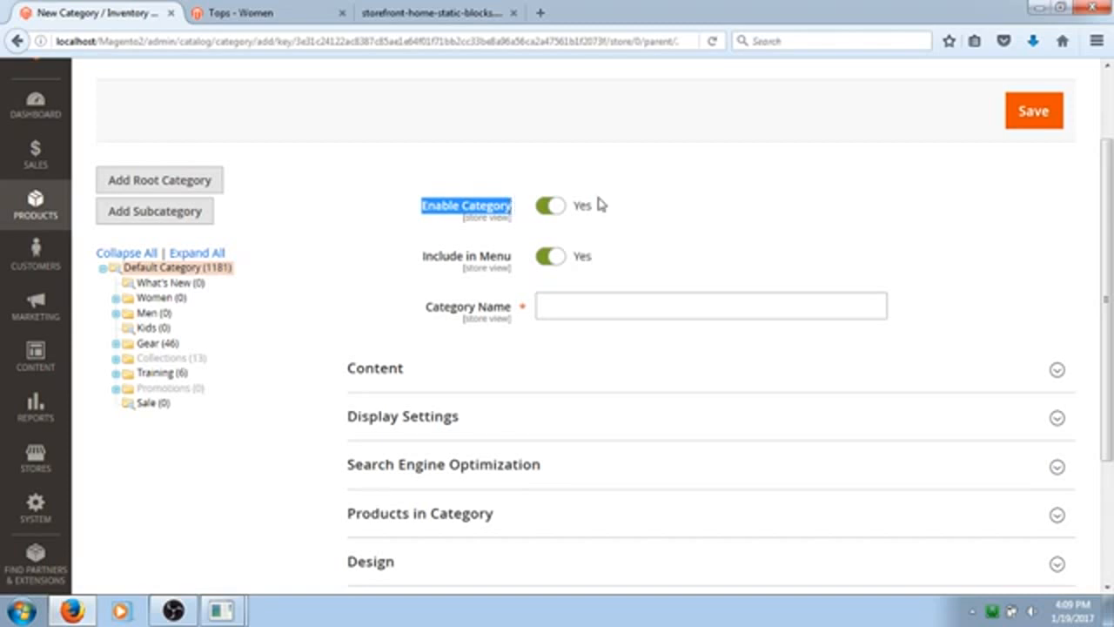
click(544, 209)
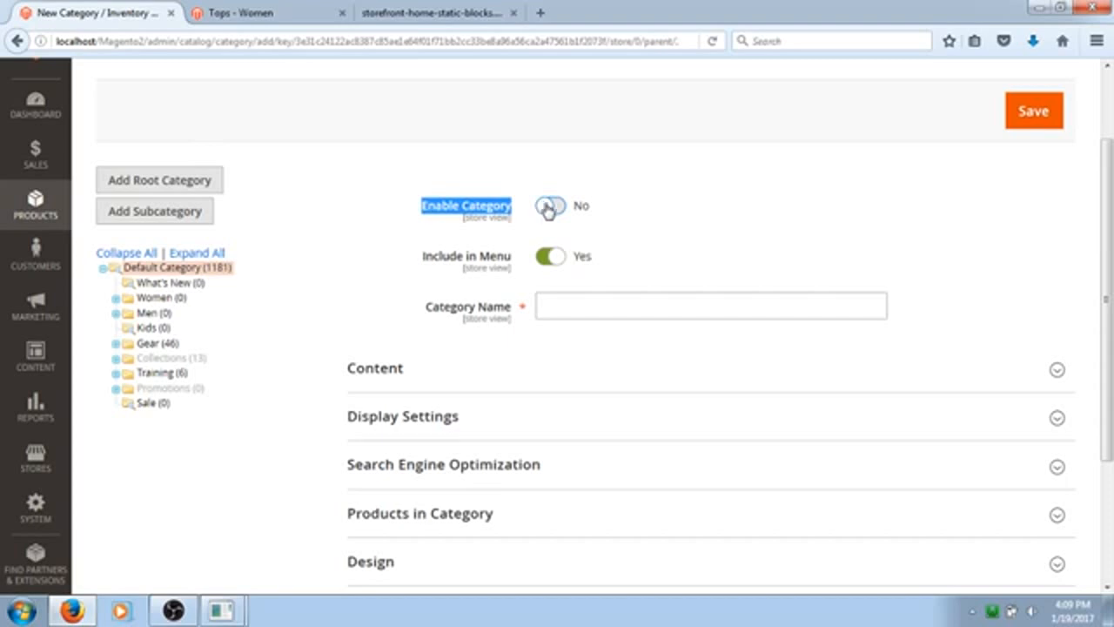
click(562, 214)
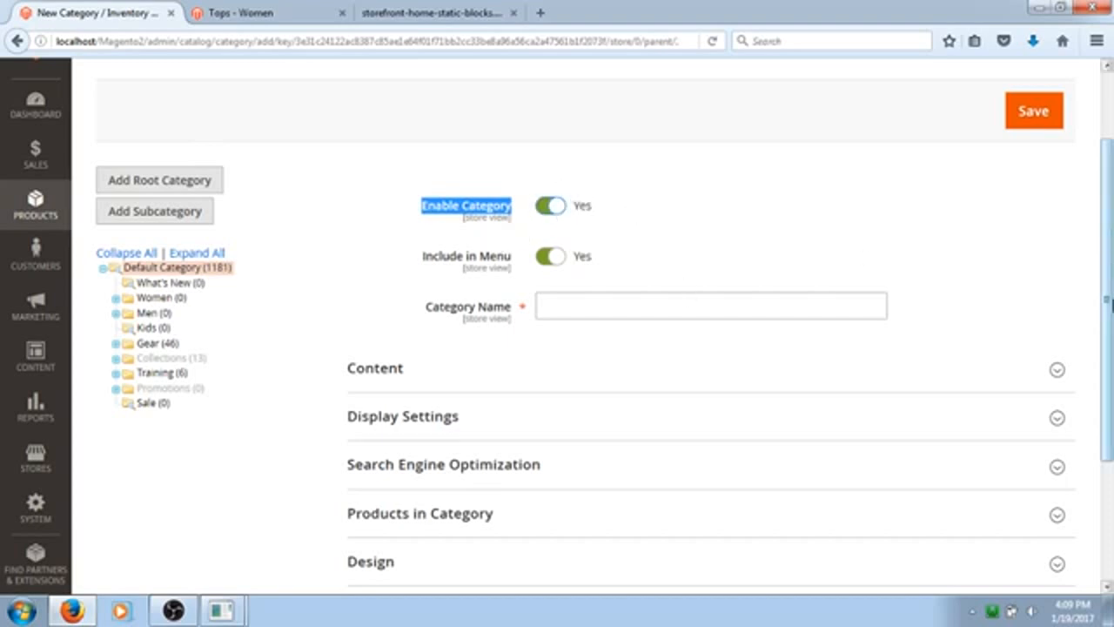
Enter "Winter Sale" as the new category's name.
scroll(1108, 327, down, 1)
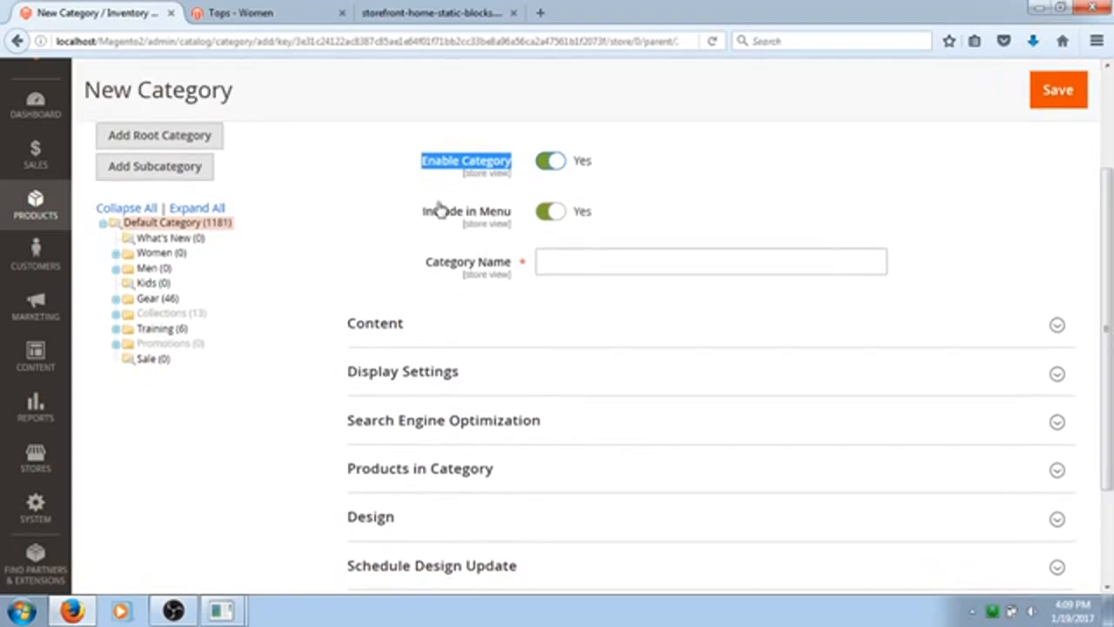
click(416, 216)
drag(418, 217, 517, 214)
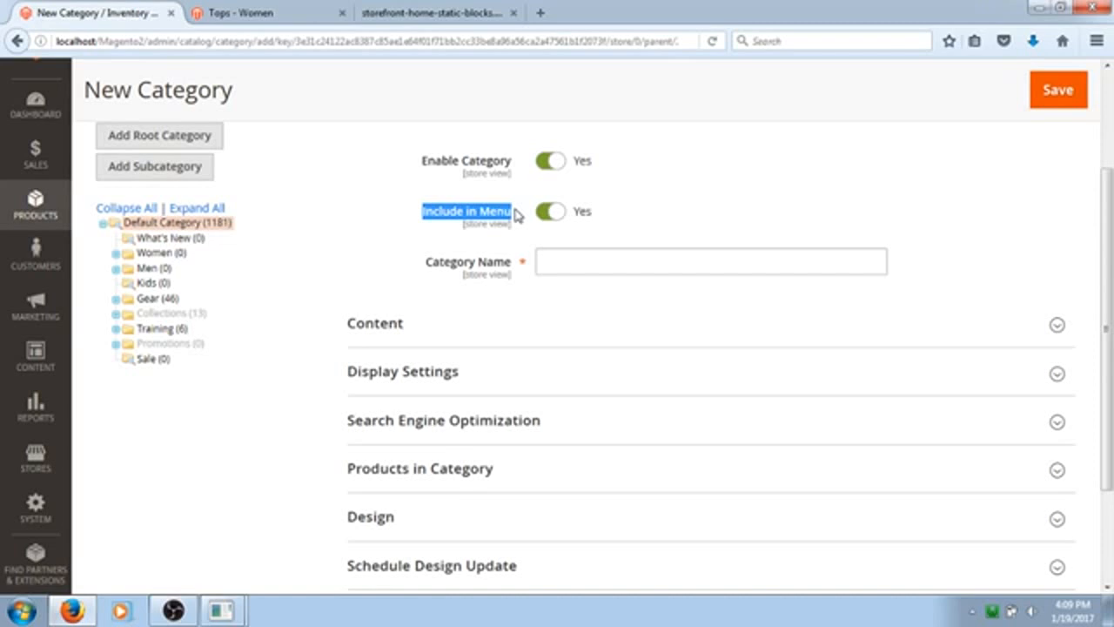
click(414, 266)
drag(414, 267, 513, 269)
click(570, 262)
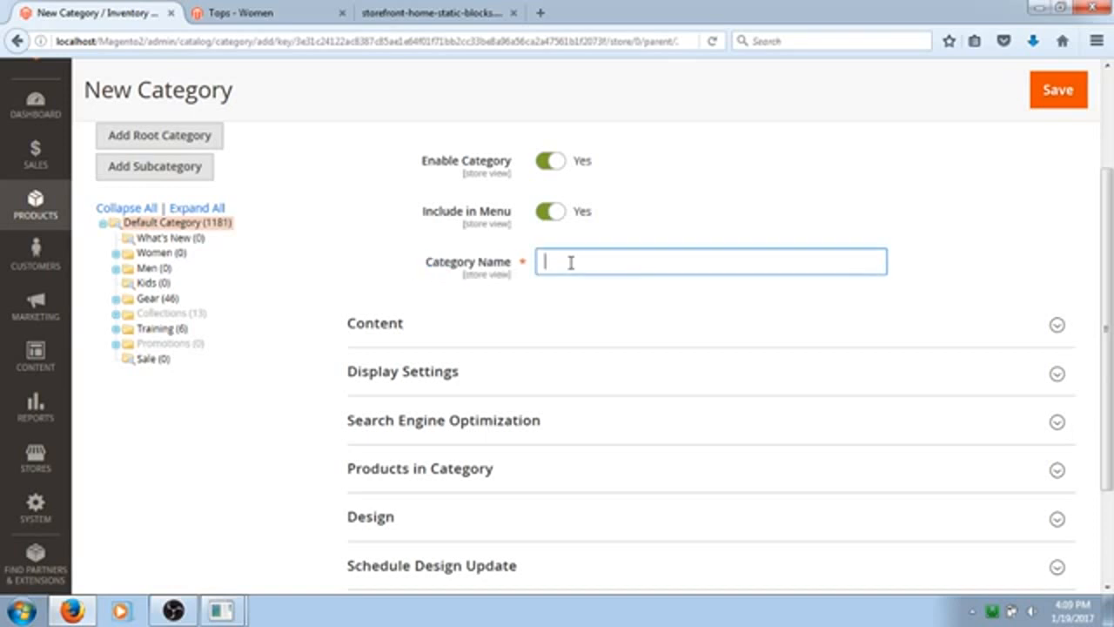
text(Winter Sale)
click(615, 300)
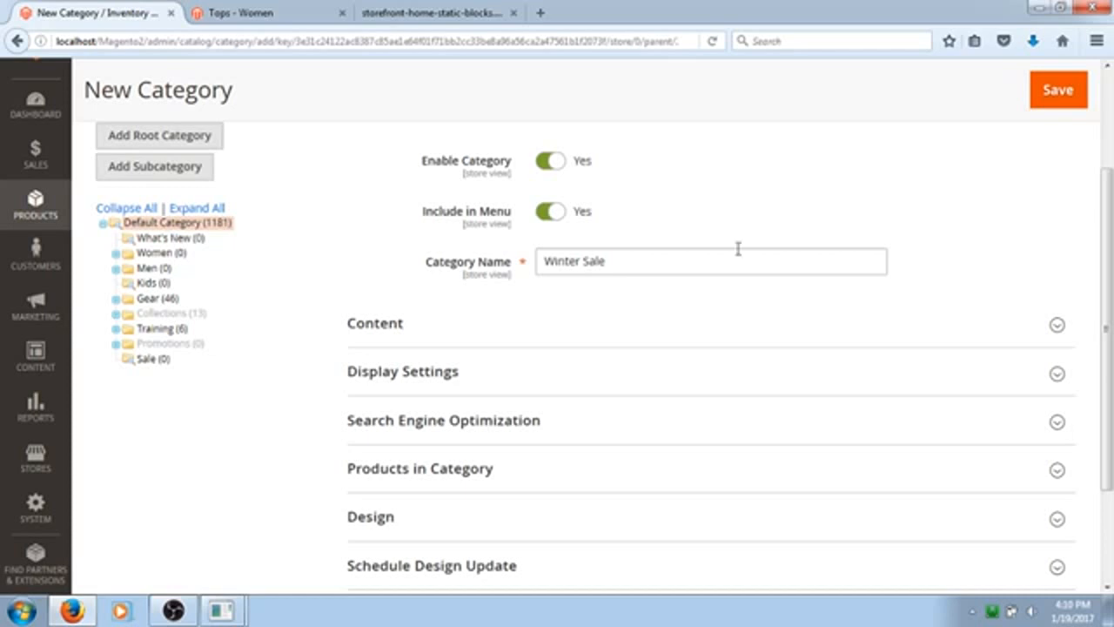
Upload the desktop image Get-The-Most-Out-Of-The-Winter-Sale-Big-Savings-to-Grab as the category image in the Content section.
drag(1111, 202, 1112, 280)
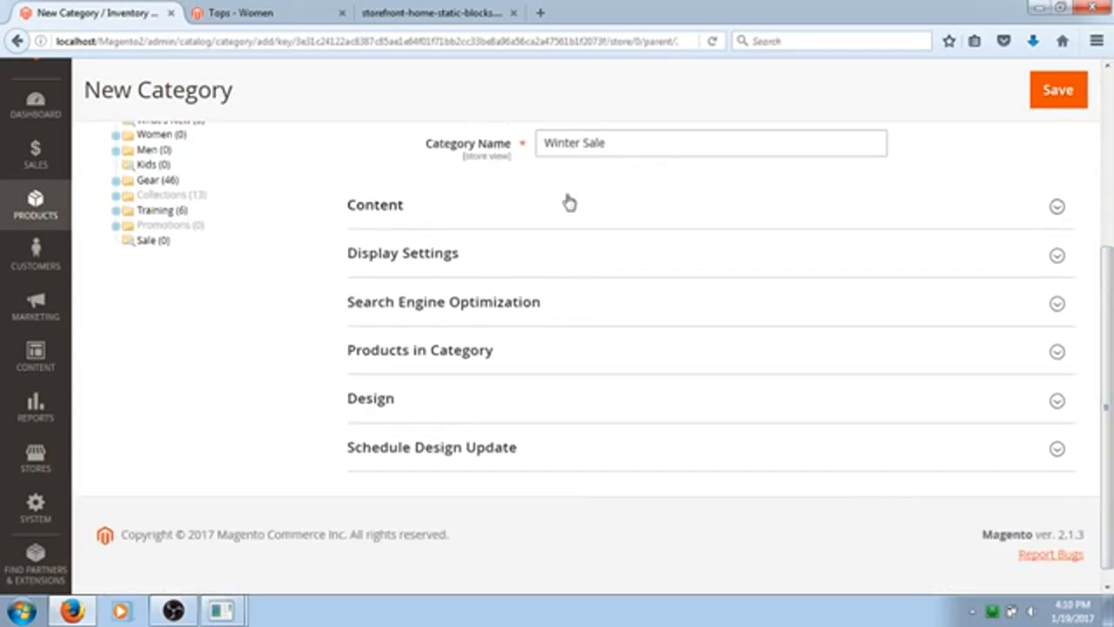
click(1059, 209)
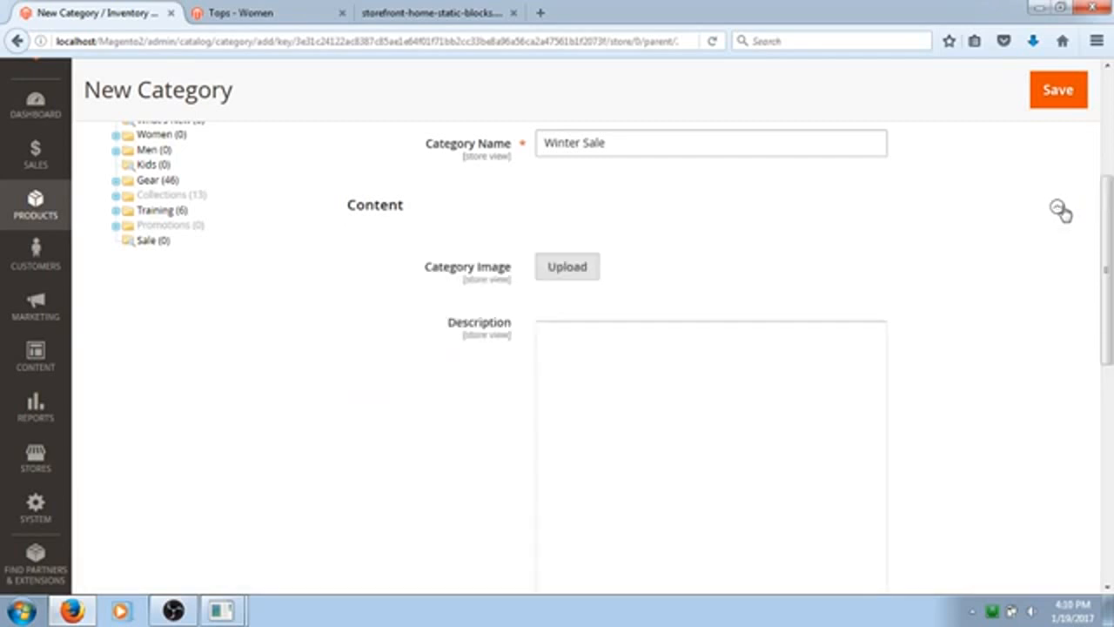
drag(1110, 249, 1109, 287)
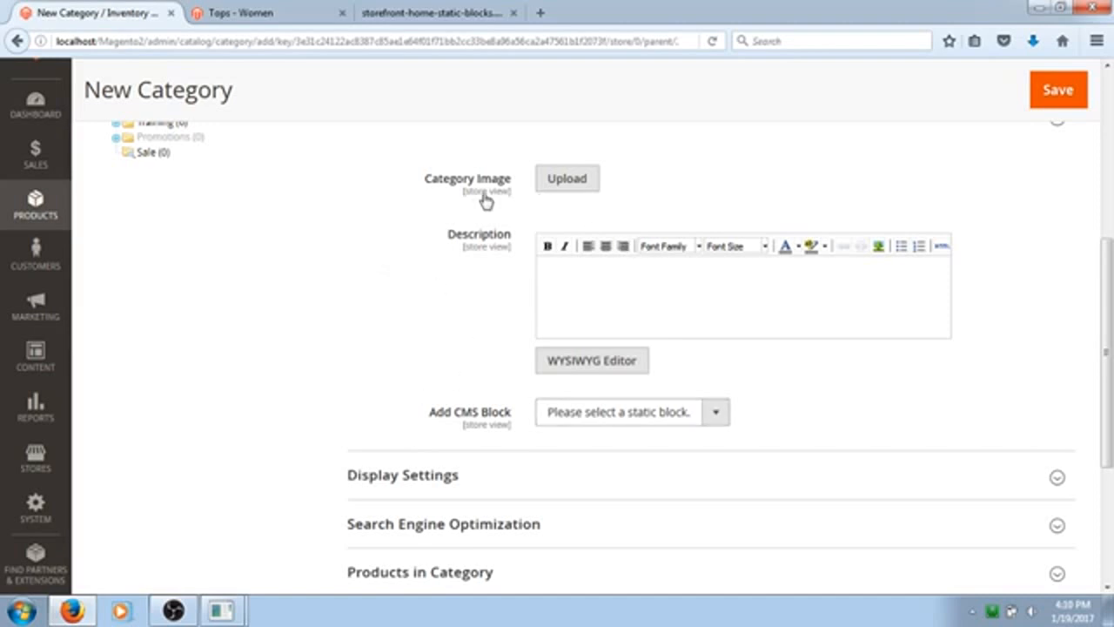
click(577, 181)
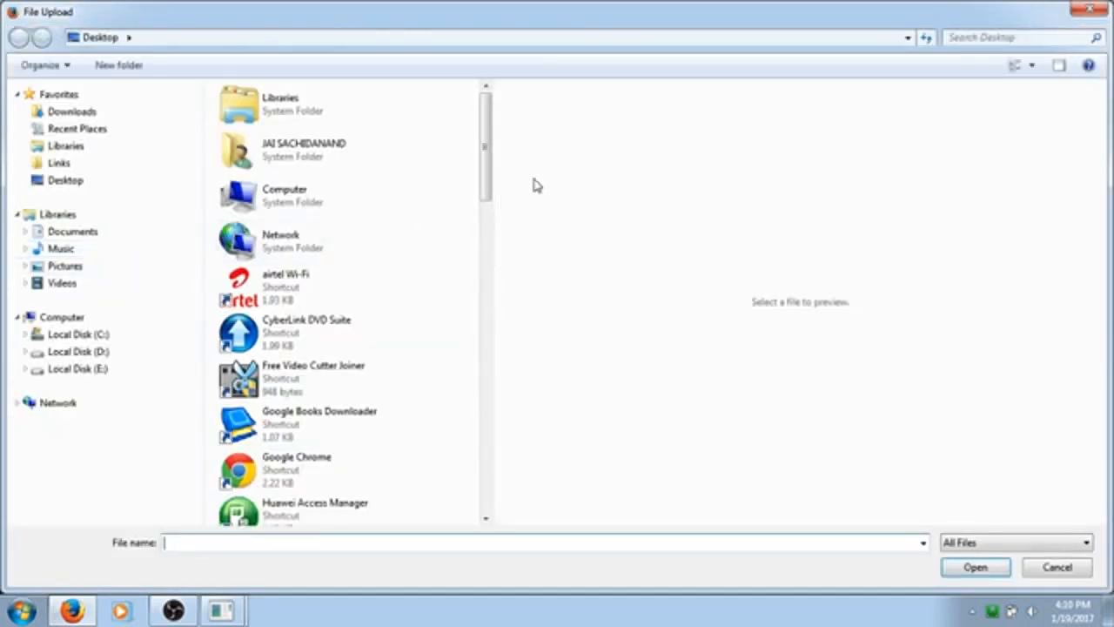
drag(490, 188, 485, 427)
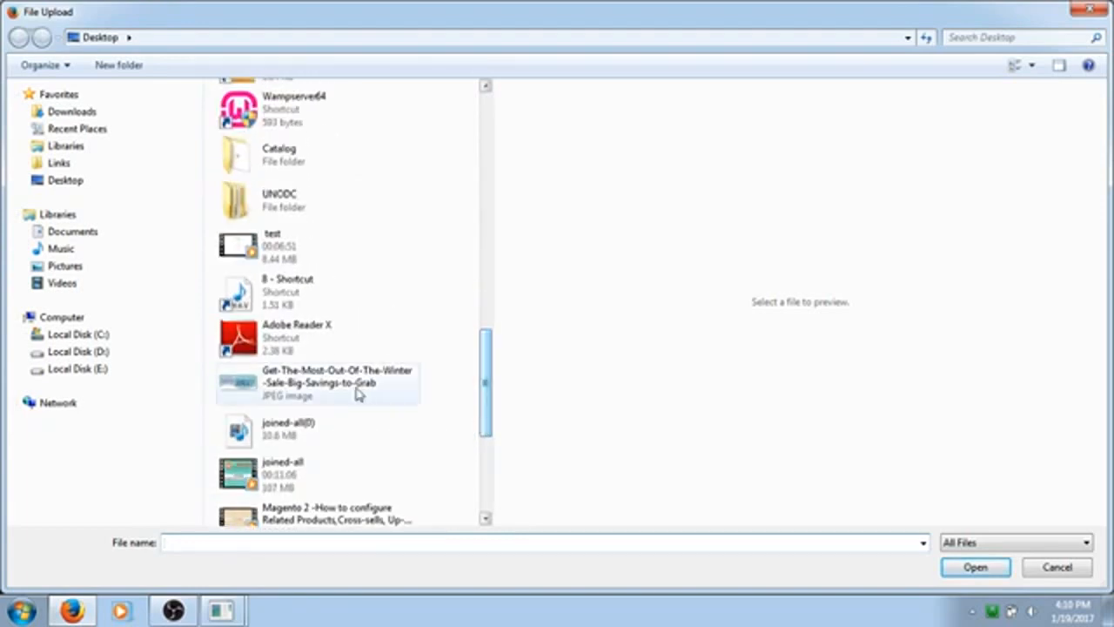
click(355, 390)
click(958, 567)
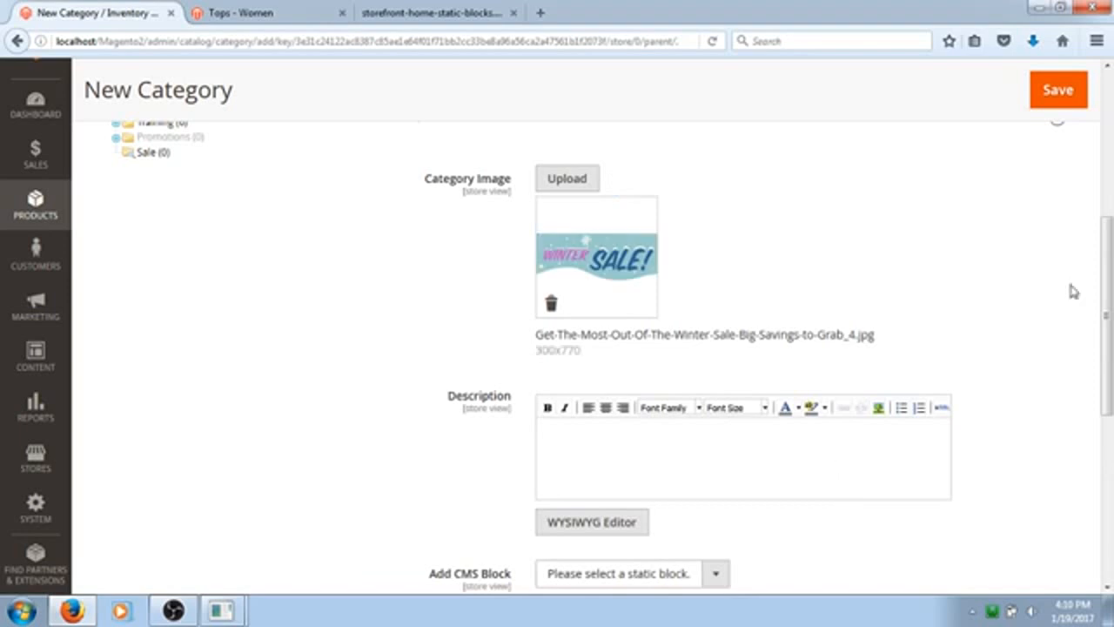
Enter the category description "Winter Sale with Special Offers is Out.".
scroll(1111, 269, down, 2)
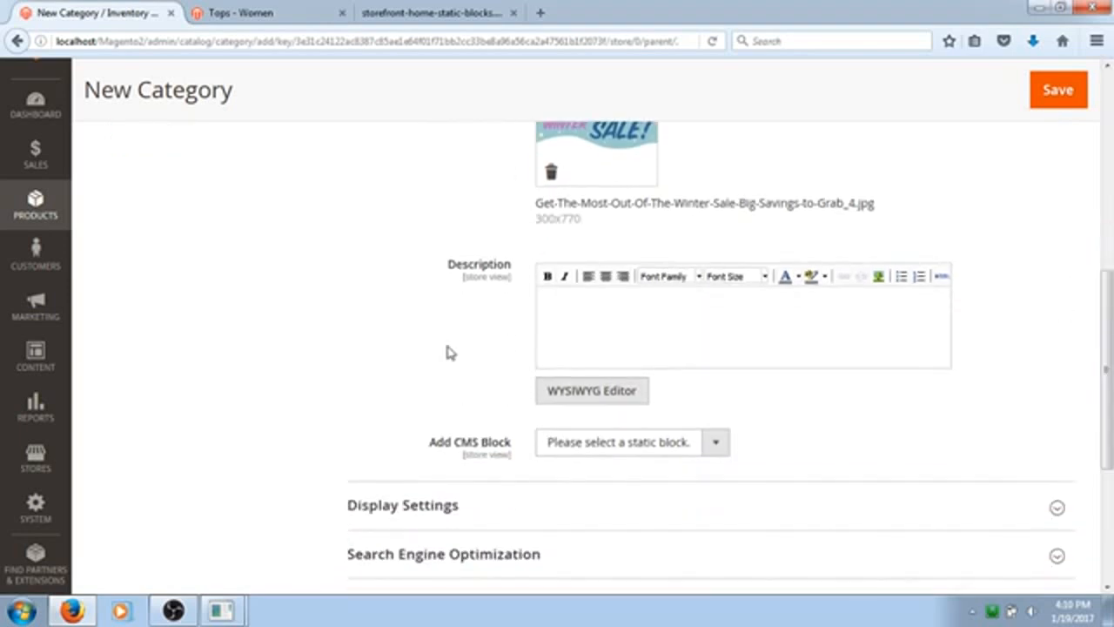
click(606, 317)
text(Winter Sale with Special Offers )
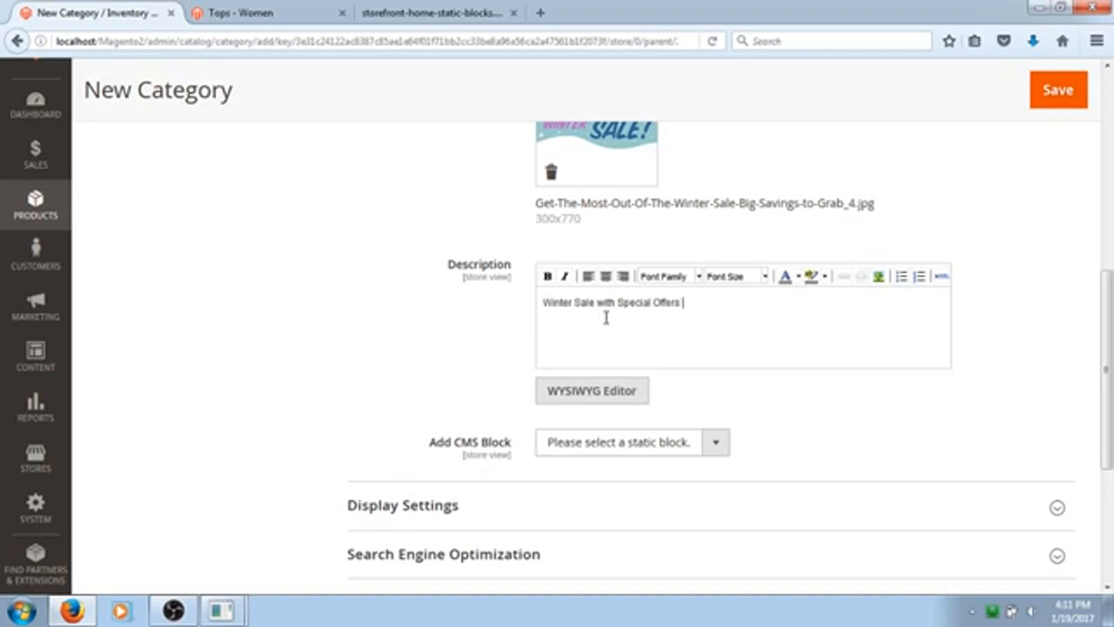
text(is Out)
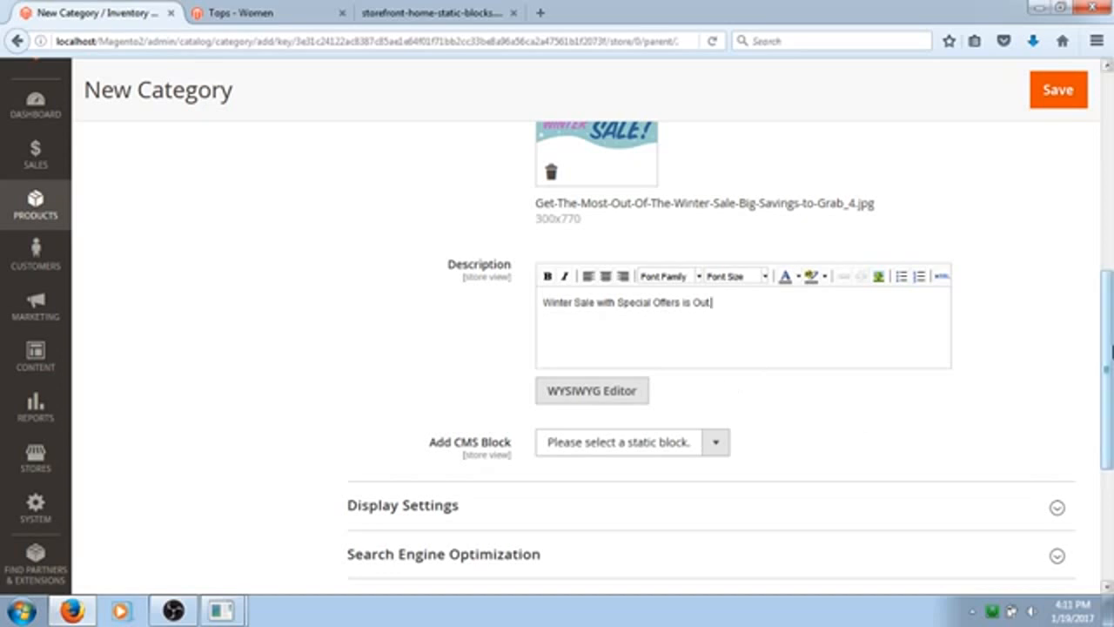
Make the whole category description bold in the WYSIWYG Editor and submit the change.
drag(1109, 349, 1112, 362)
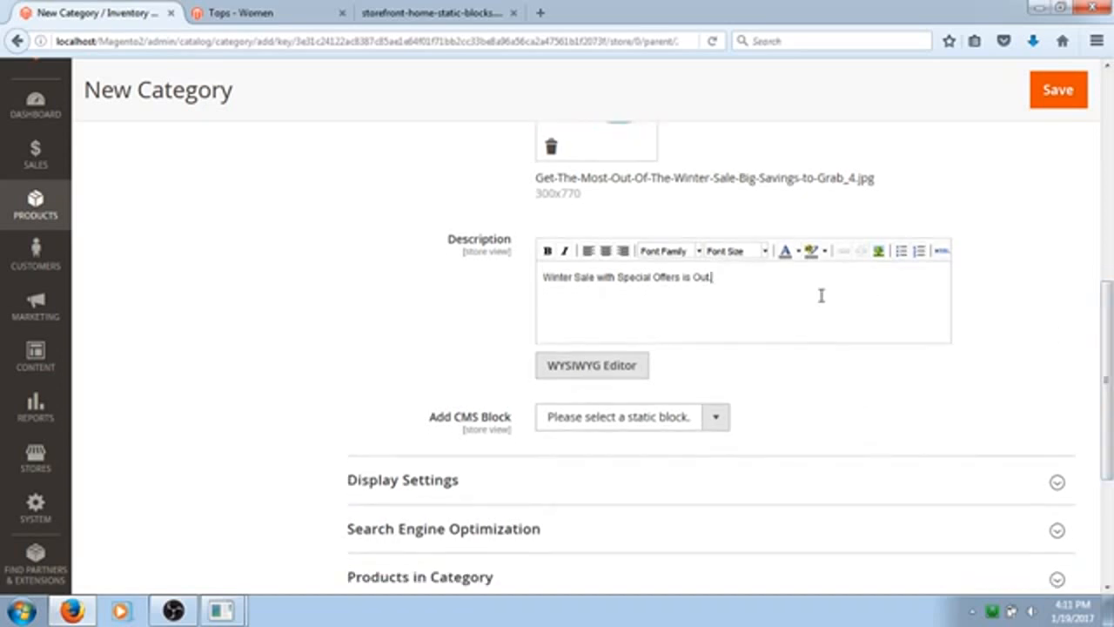
click(599, 369)
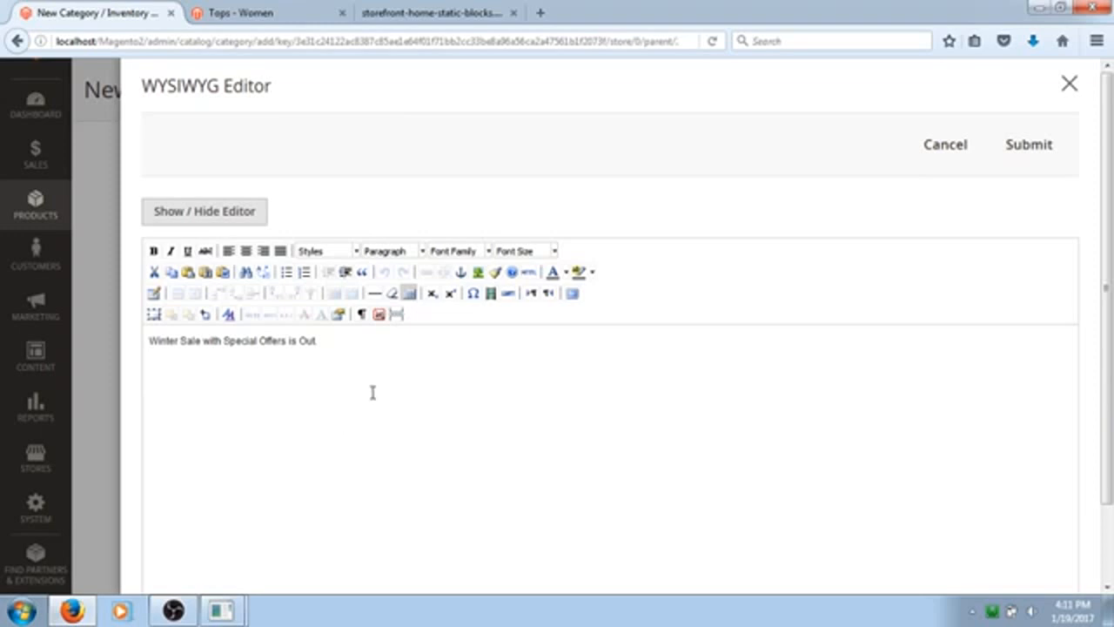
click(322, 341)
drag(322, 341, 148, 342)
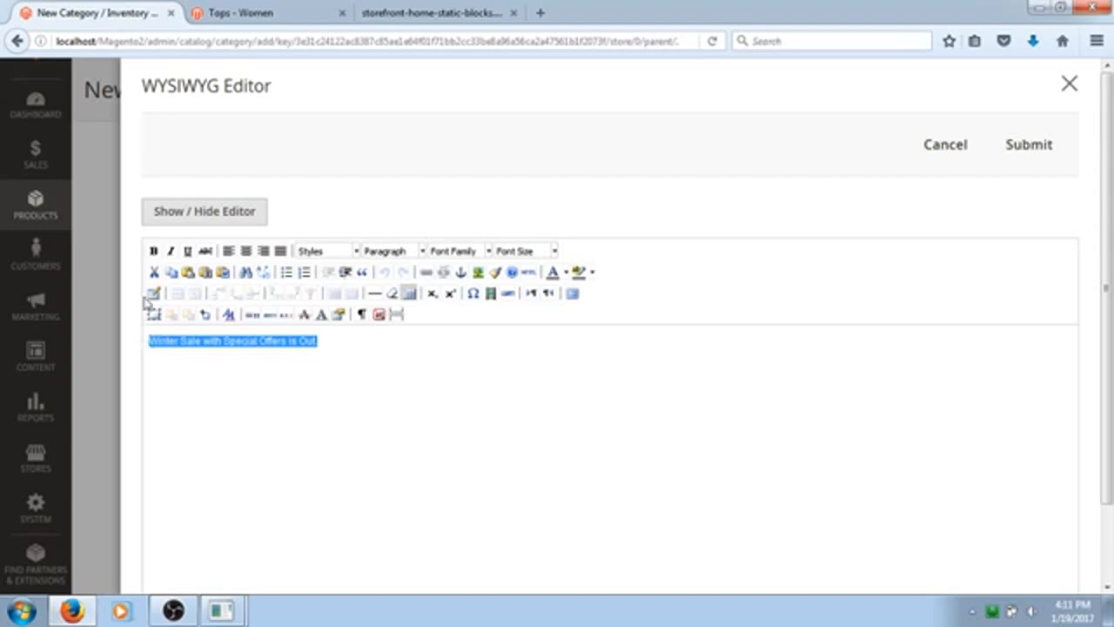
click(154, 252)
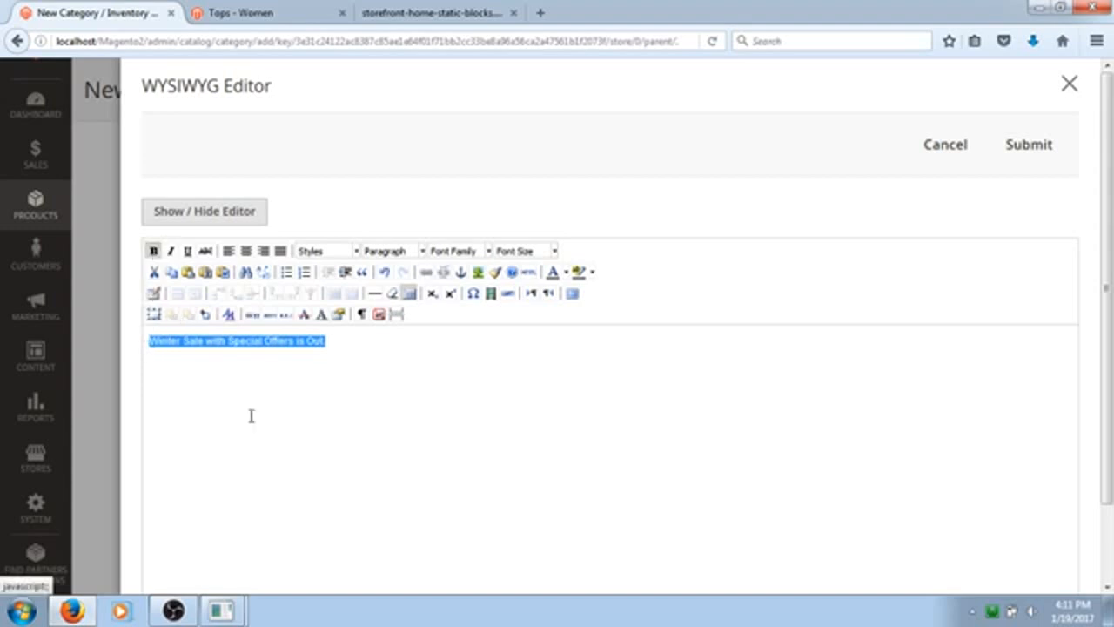
click(273, 435)
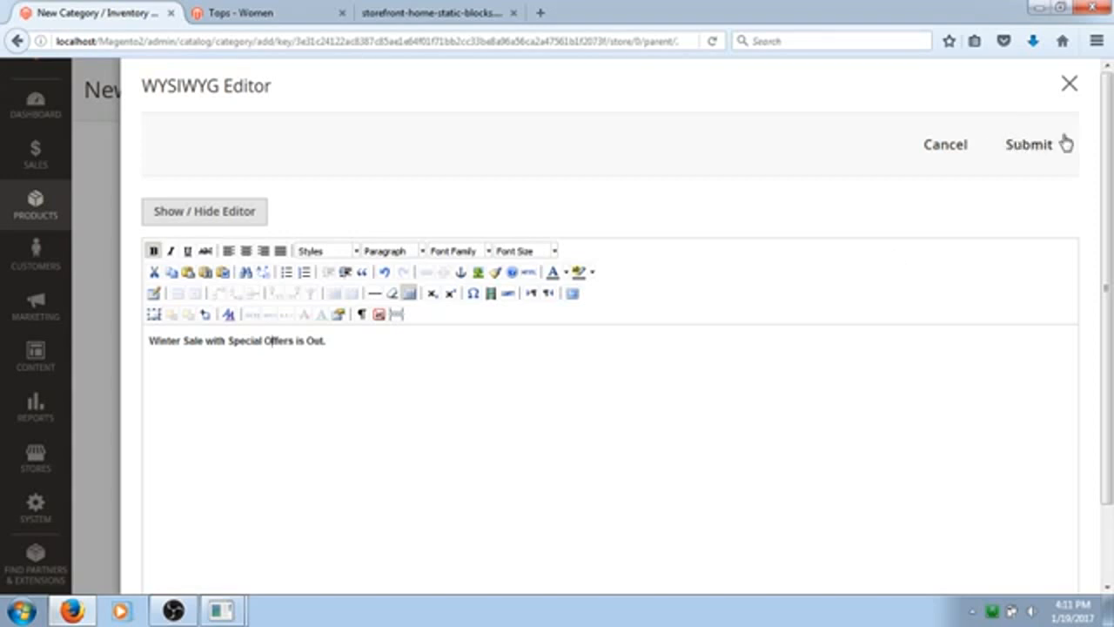
click(1029, 144)
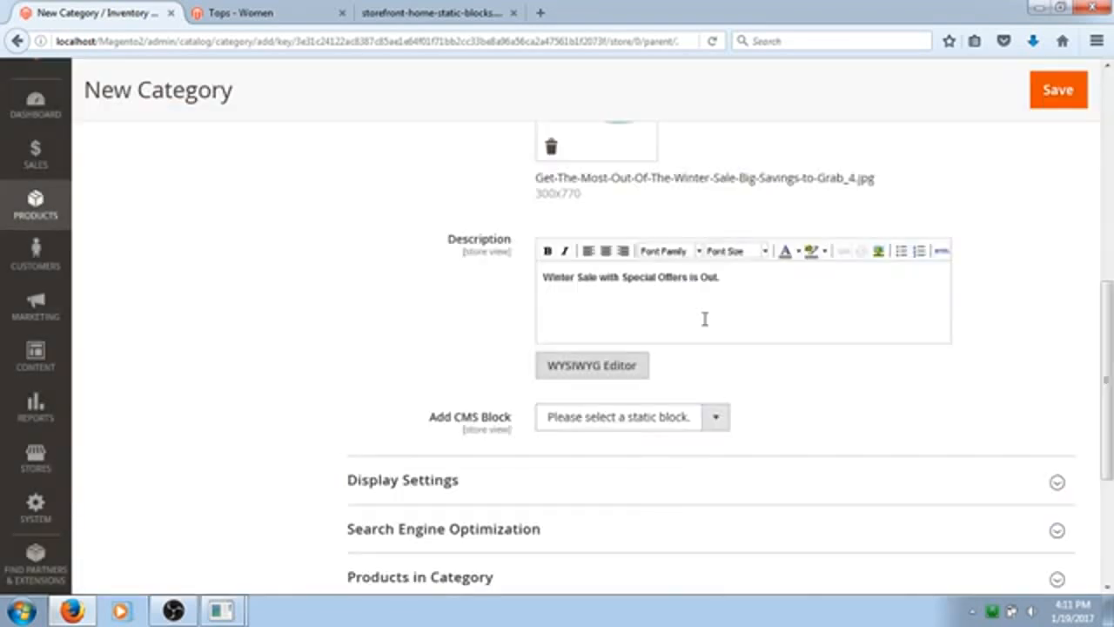
drag(1112, 319, 1112, 342)
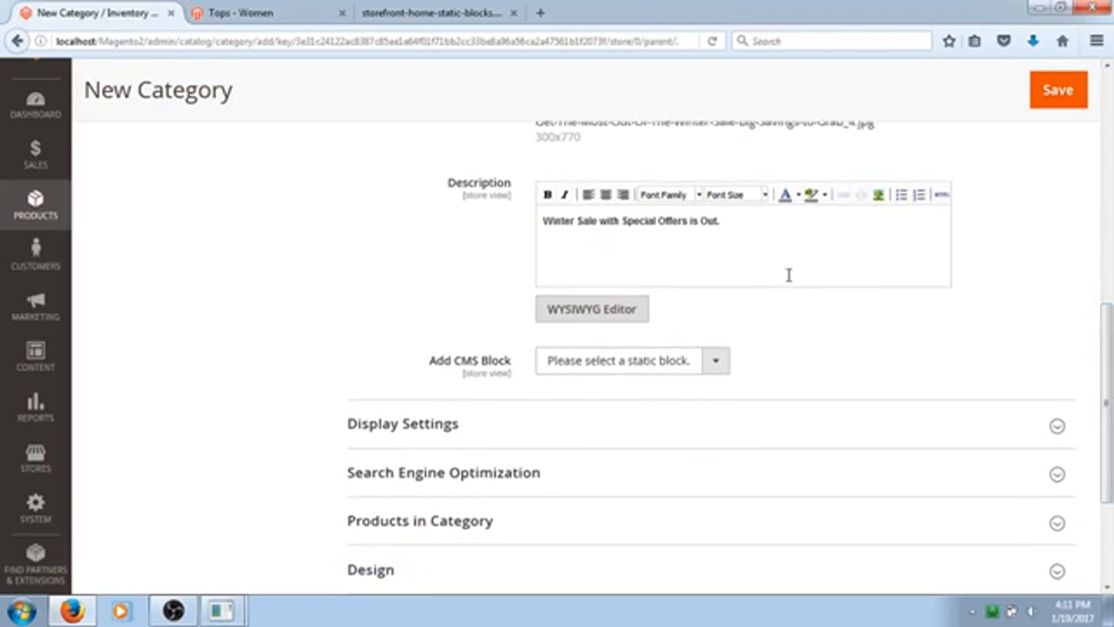
click(814, 254)
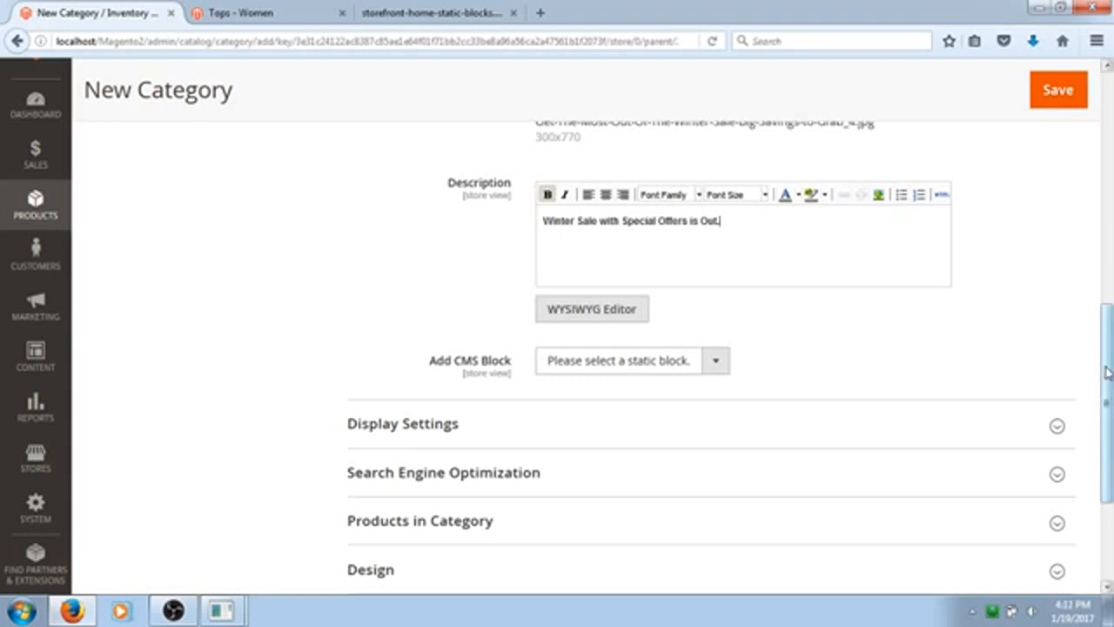
Examine the static blocks available for Add CMS Block and the storefront-home-static-blocks example image, leaving no block selected.
drag(1108, 372, 1110, 401)
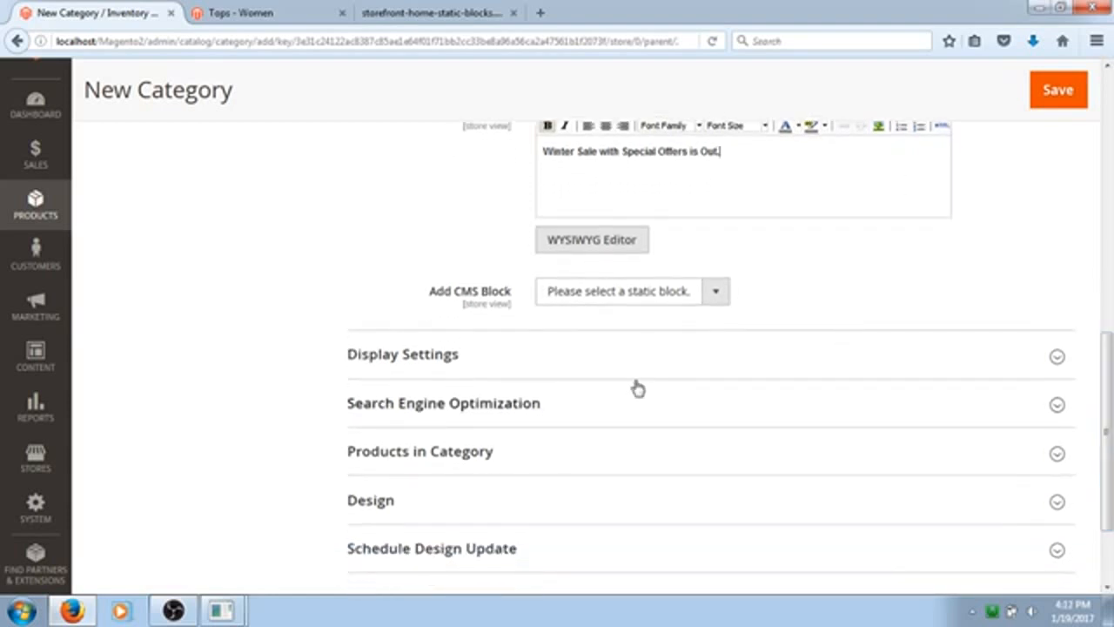
drag(515, 290, 435, 300)
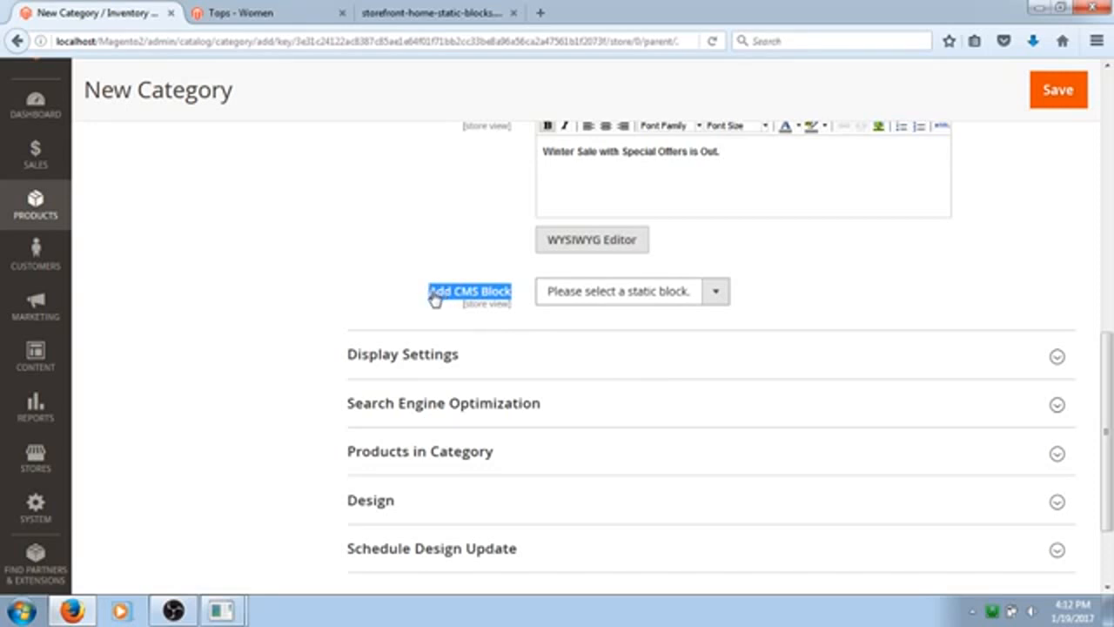
click(719, 293)
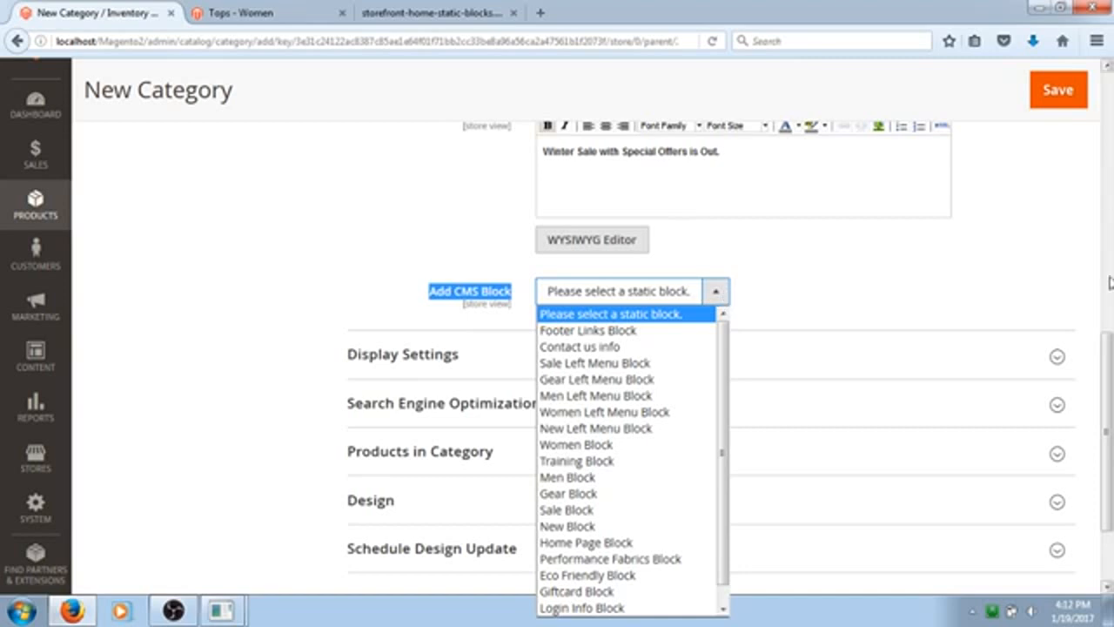
drag(1106, 343, 1106, 367)
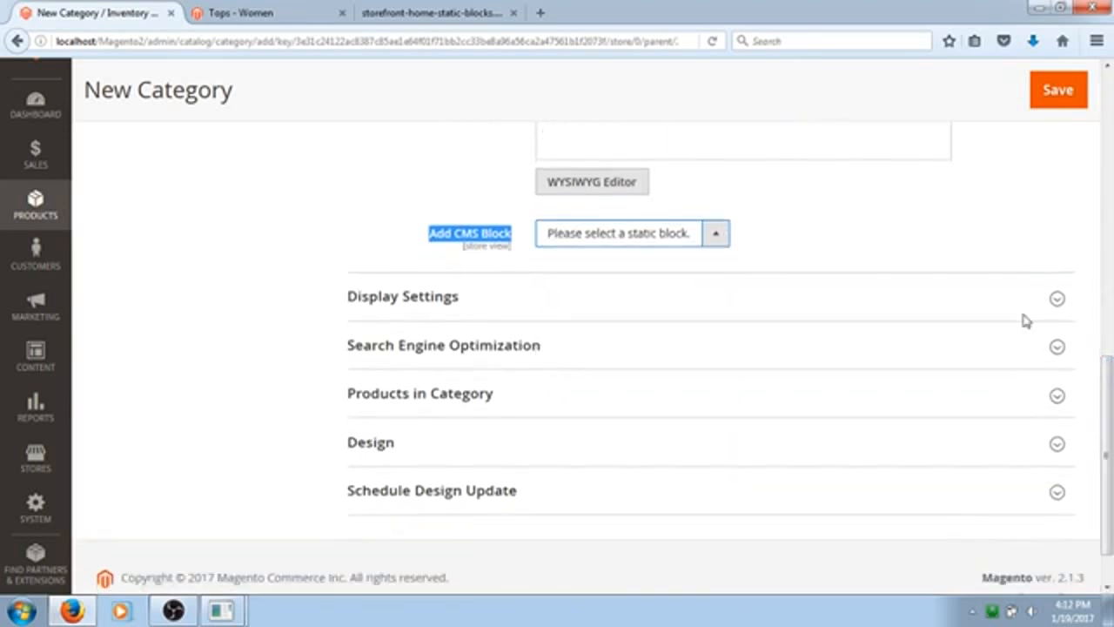
click(714, 237)
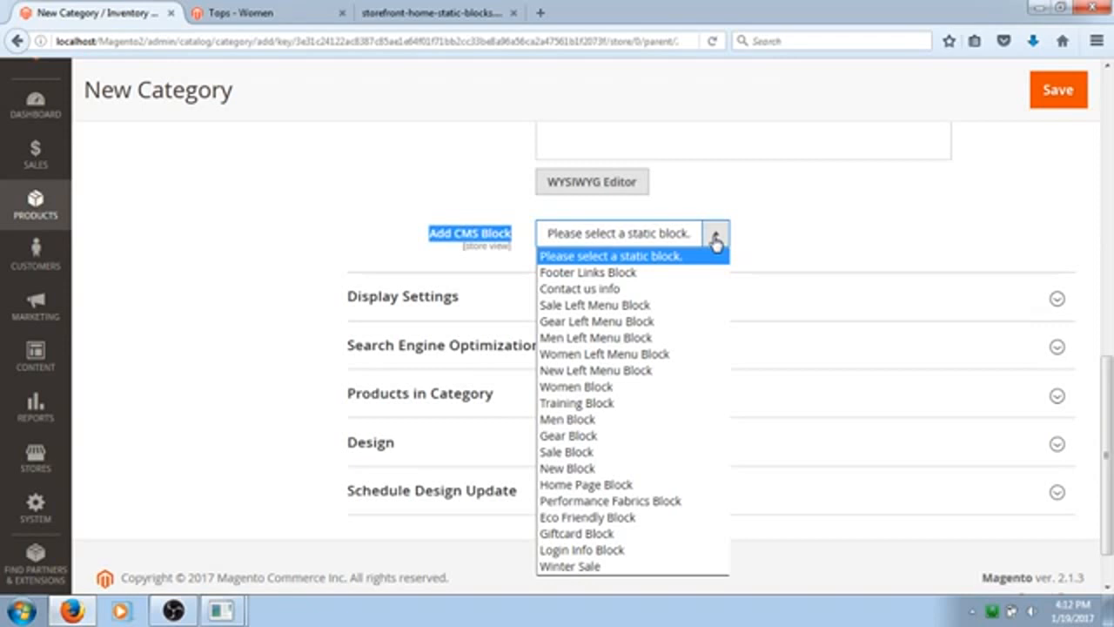
click(485, 10)
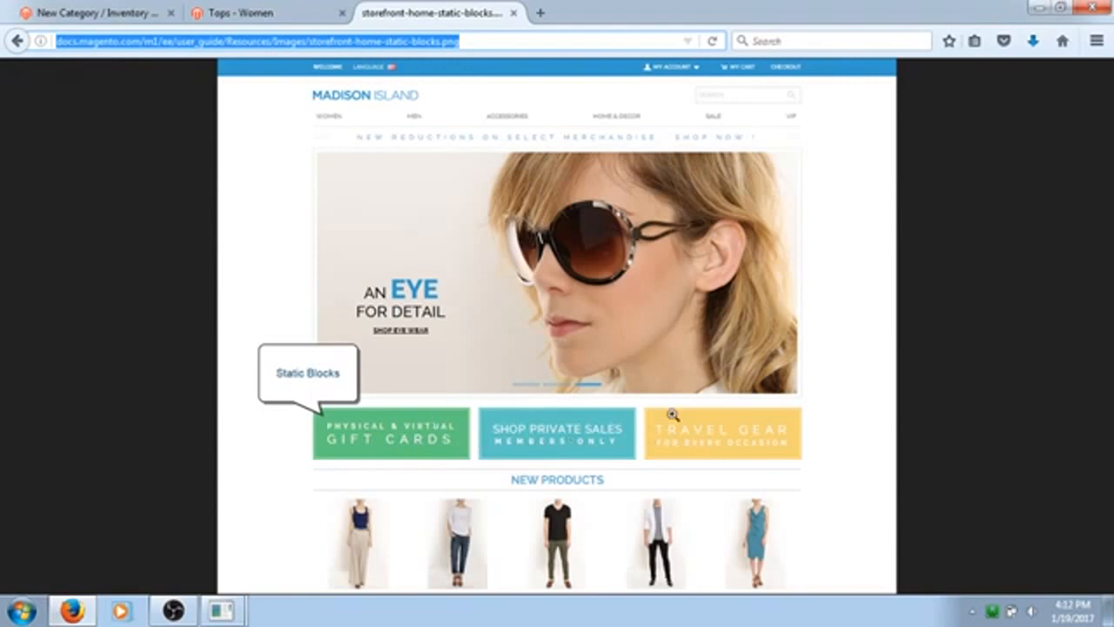
click(849, 181)
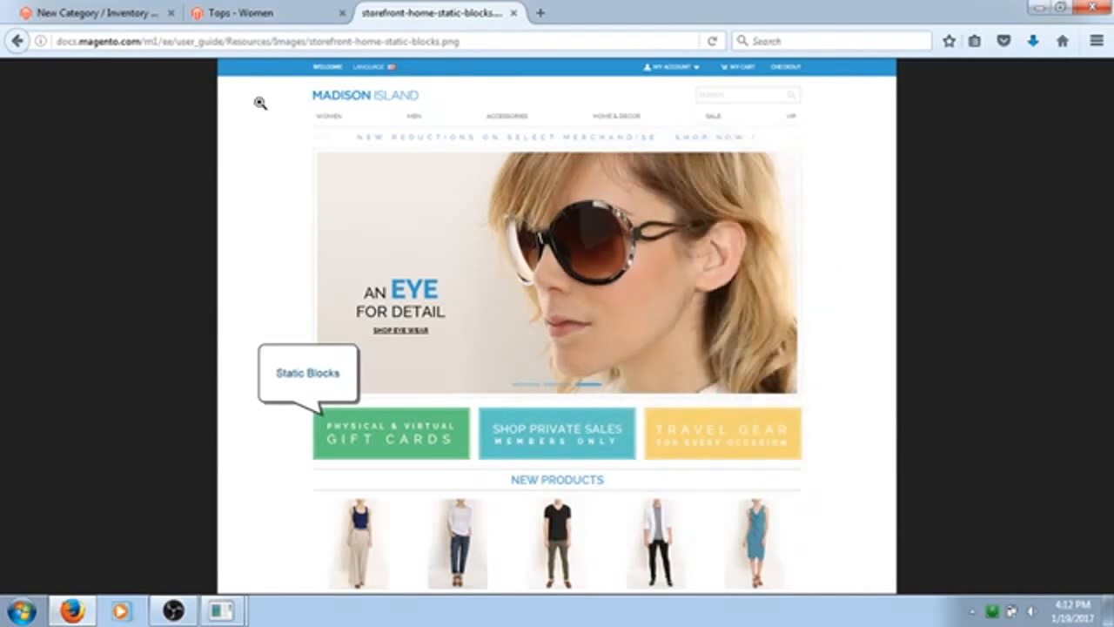
click(90, 10)
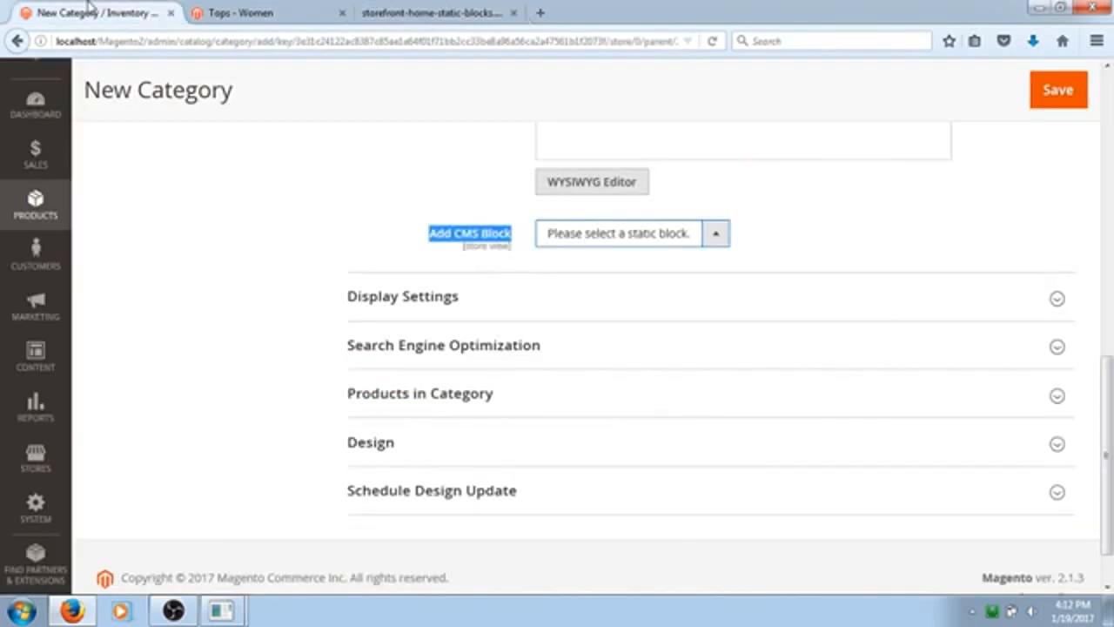
click(912, 231)
Expand the Display Settings section and choose Products only as the category's Display Mode.
scroll(1035, 324, down, 1)
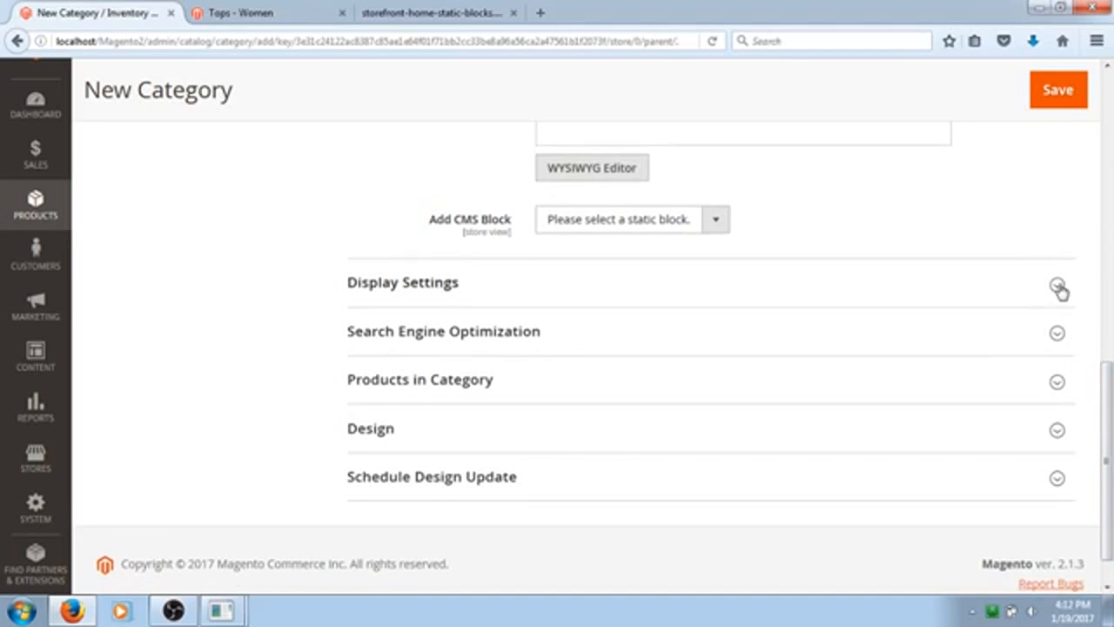
click(1058, 287)
drag(1108, 351, 1105, 403)
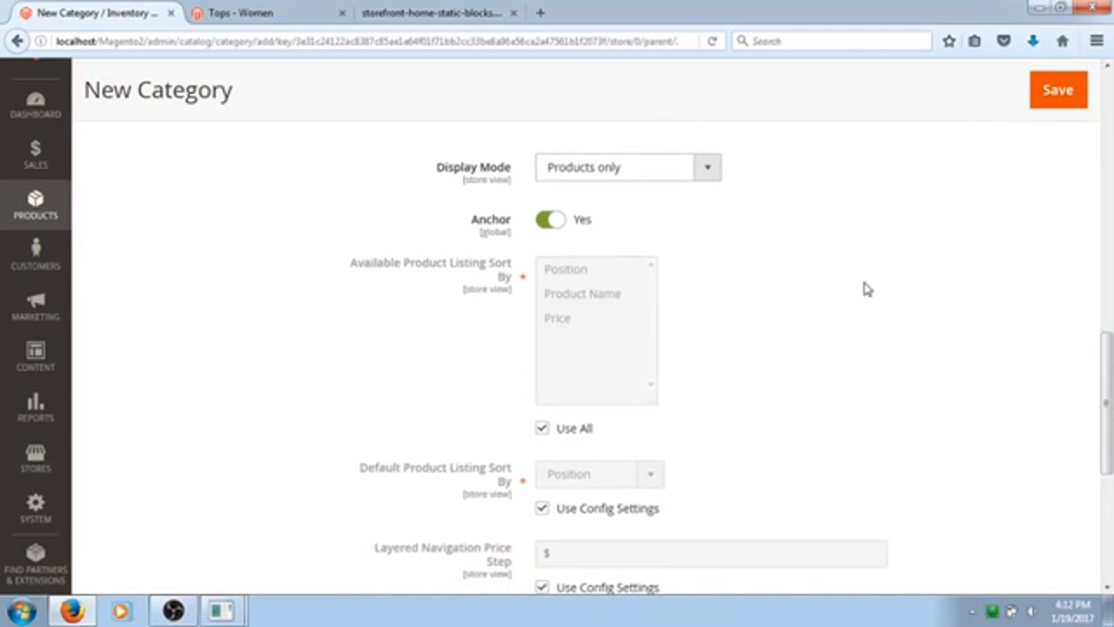
click(710, 172)
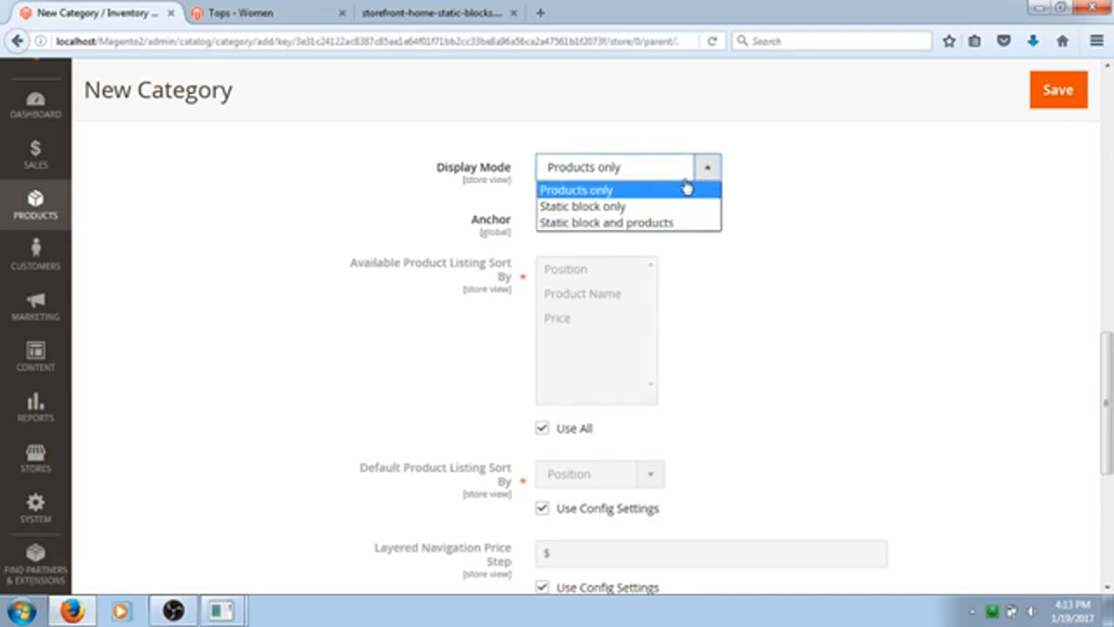
click(638, 193)
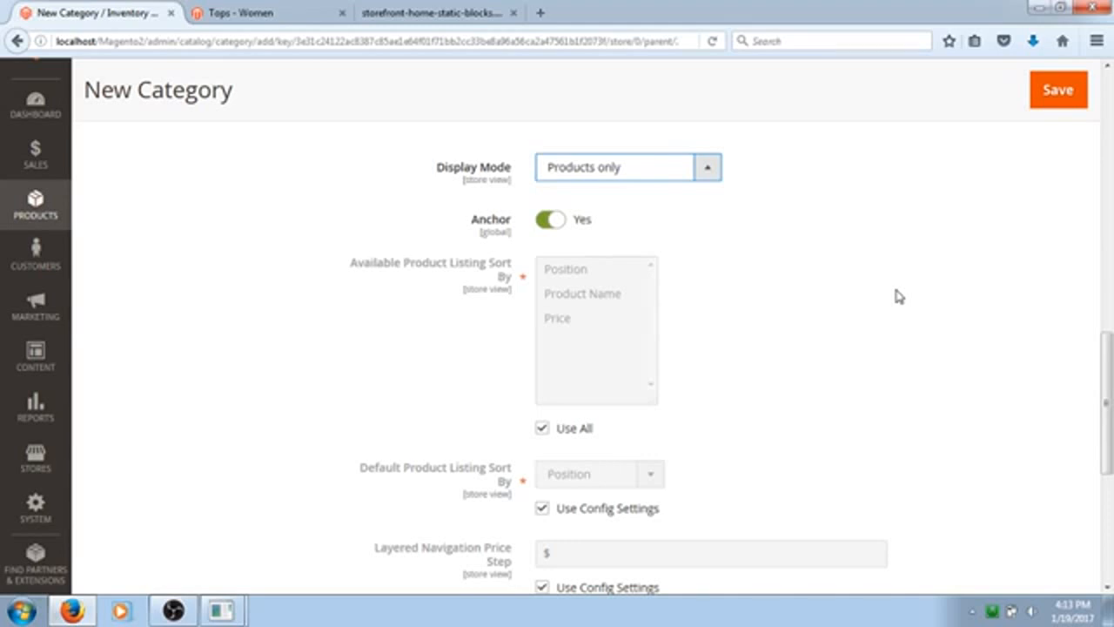
Temporarily disable Use All for Available Product Listing Sort By and examine the Sort By choices on the Tops - Women storefront page.
drag(1112, 358, 1113, 377)
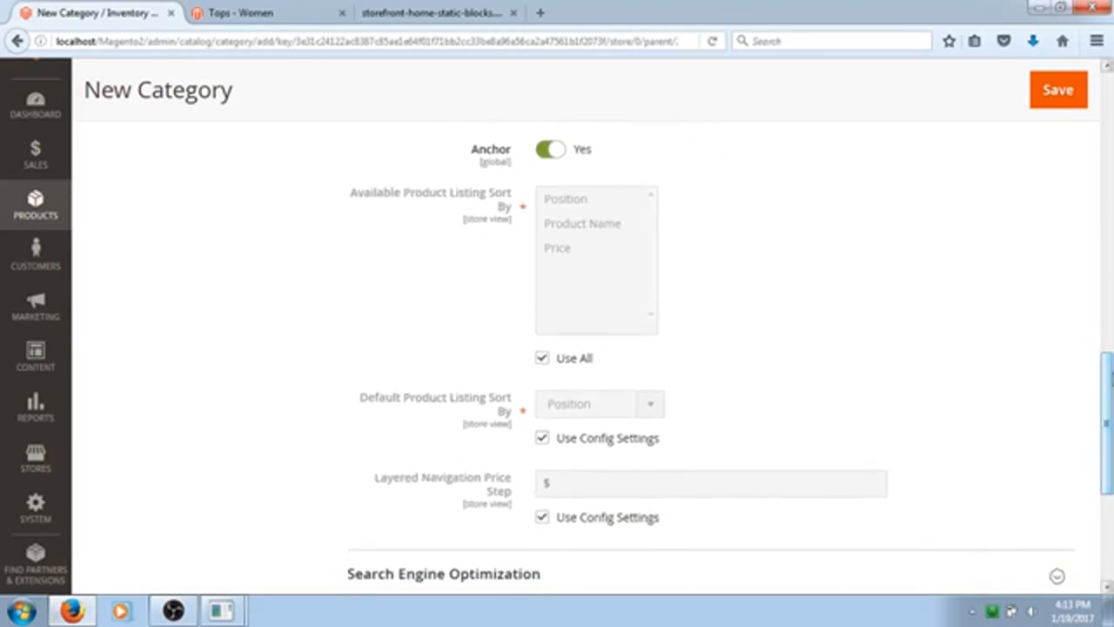
click(541, 360)
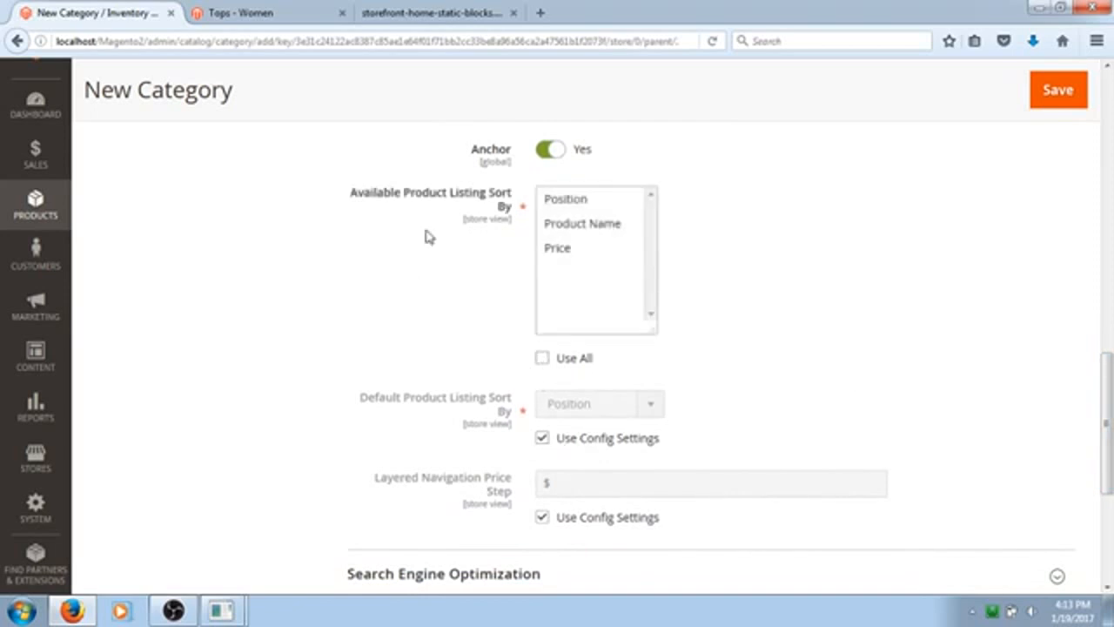
drag(522, 219, 355, 206)
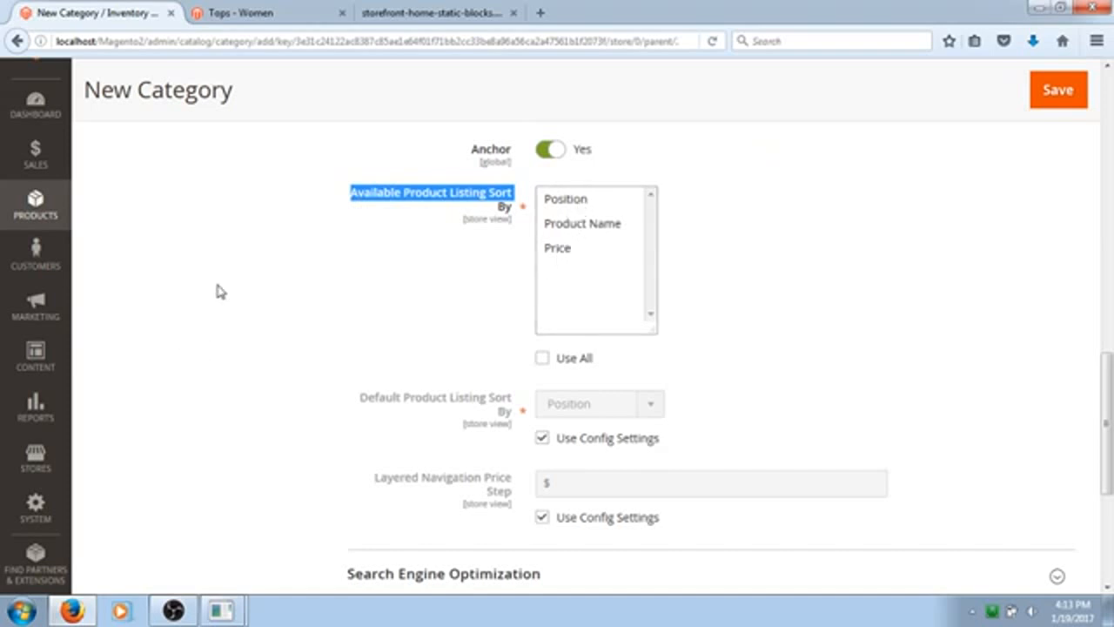
click(219, 11)
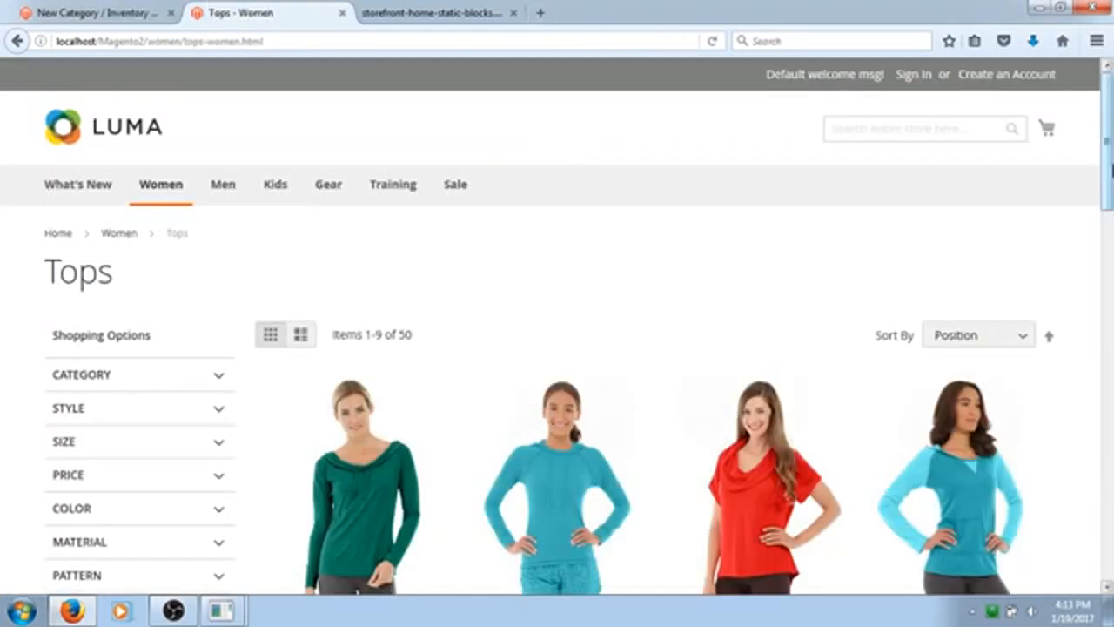
scroll(1110, 170, down, 3)
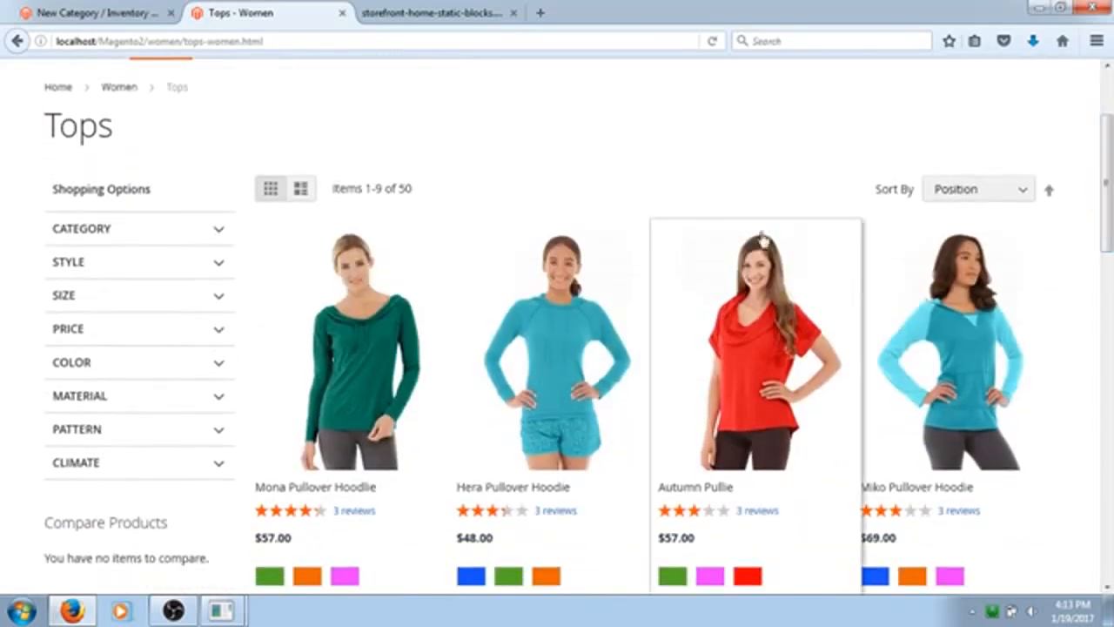
click(1020, 191)
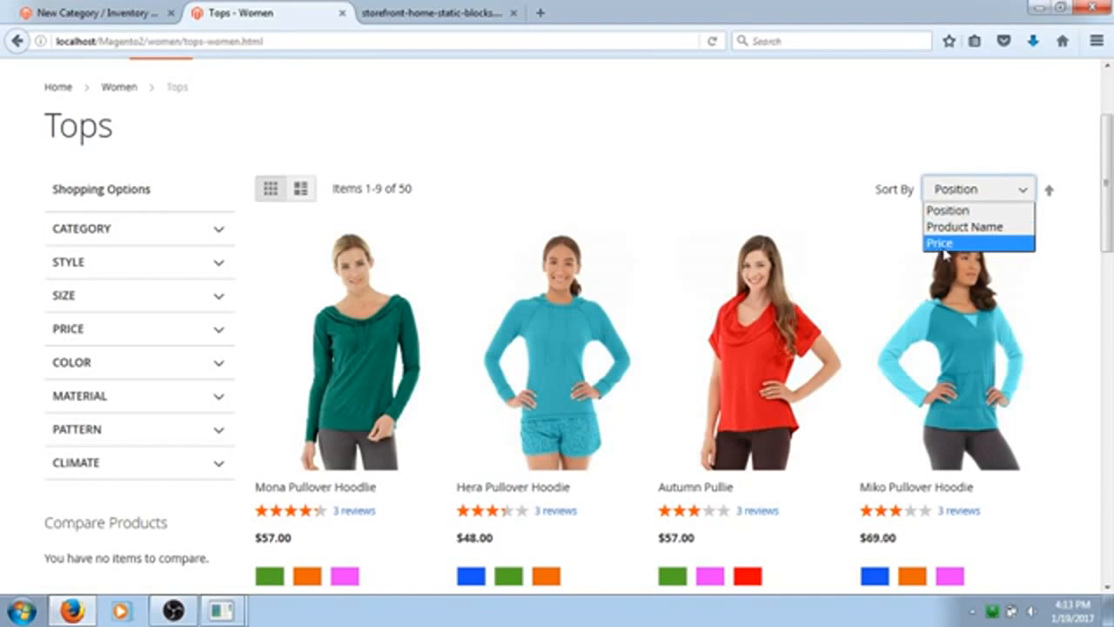
click(93, 12)
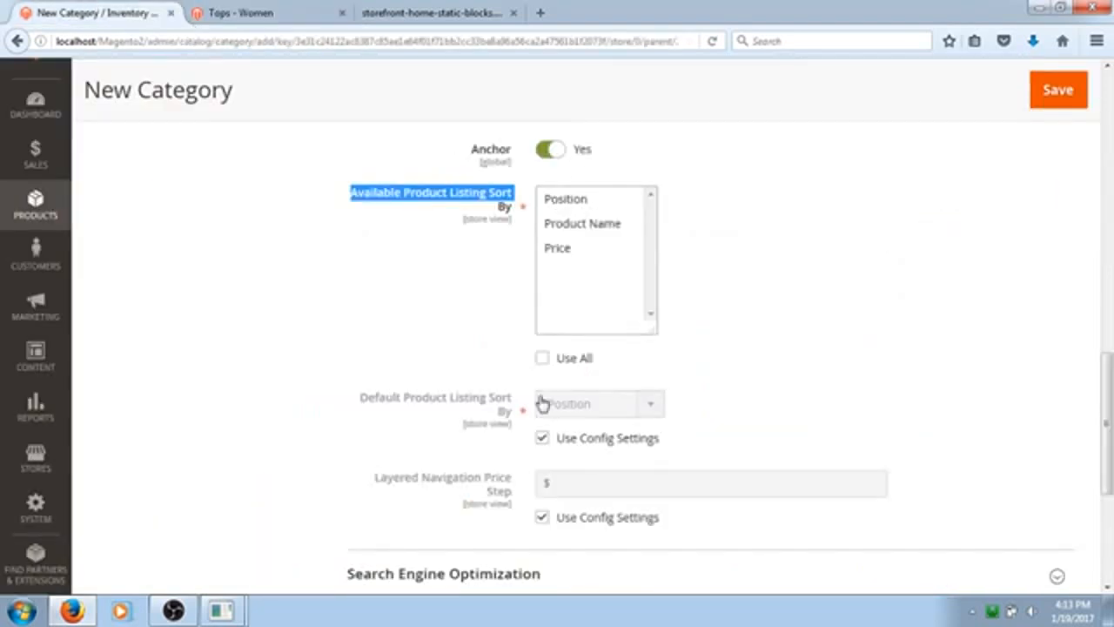
click(541, 358)
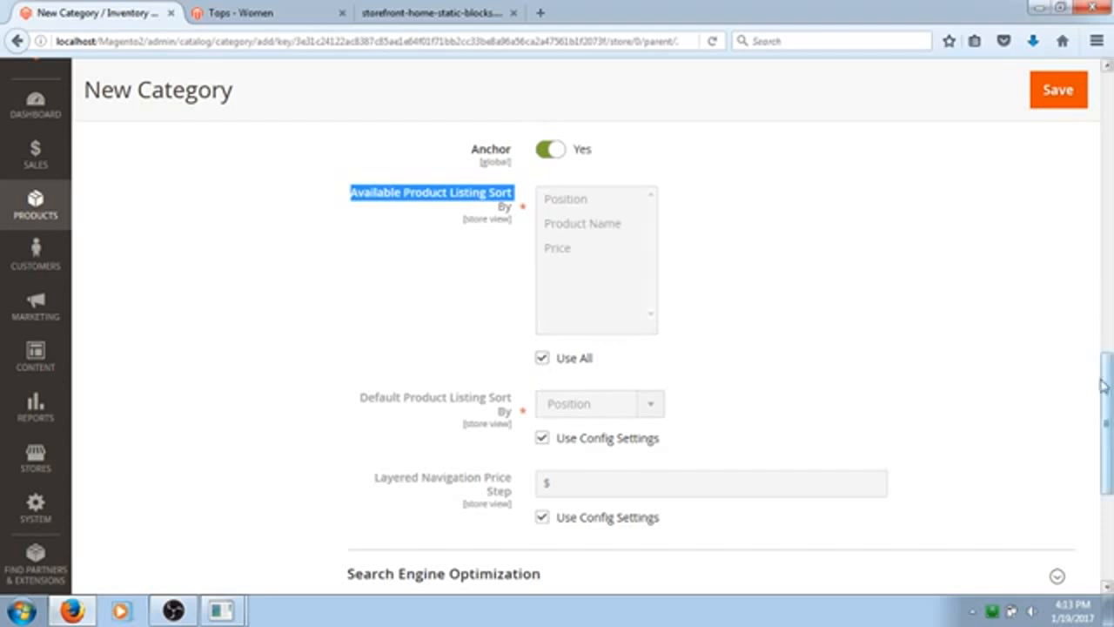
Disable Use Config Settings for Default Product Listing Sort By and set the default sorting to Product Name.
drag(1106, 377, 1111, 407)
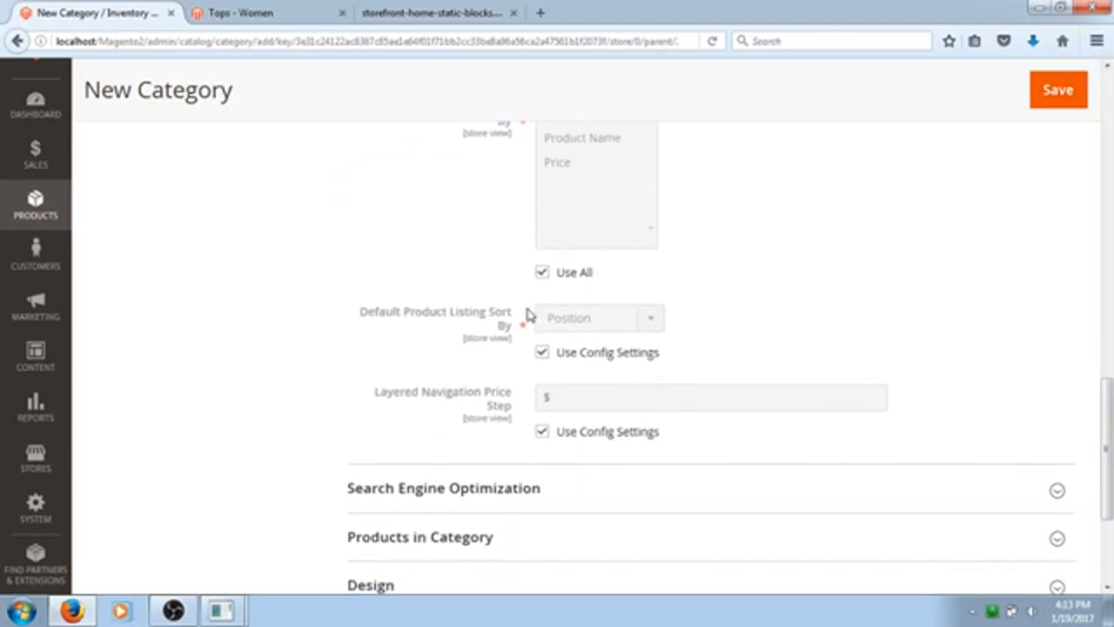
click(543, 353)
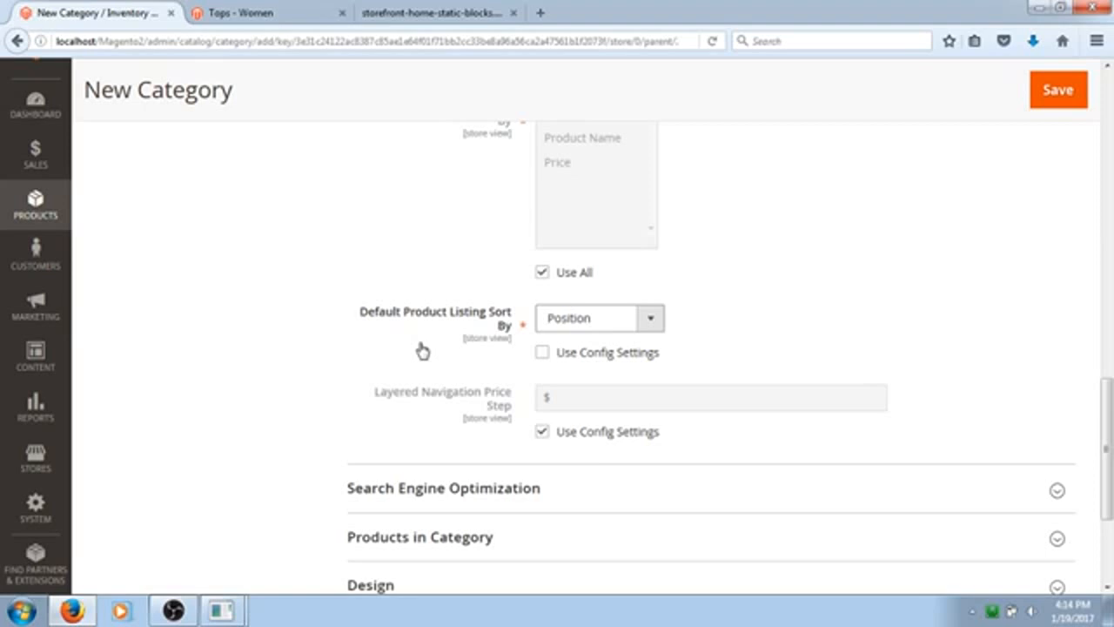
drag(355, 313, 507, 326)
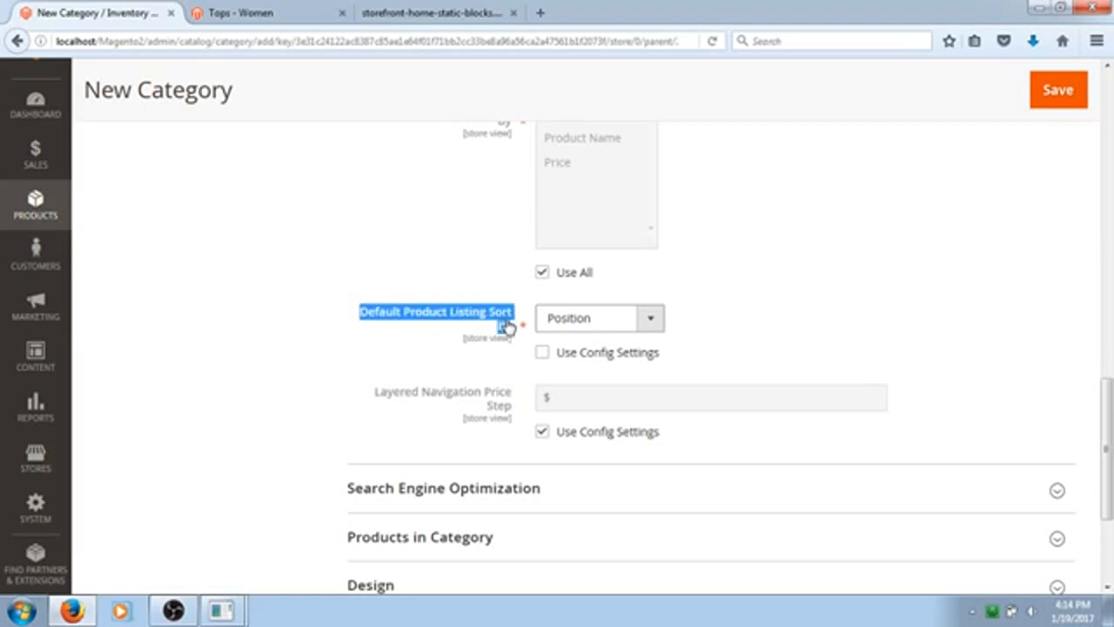
click(652, 321)
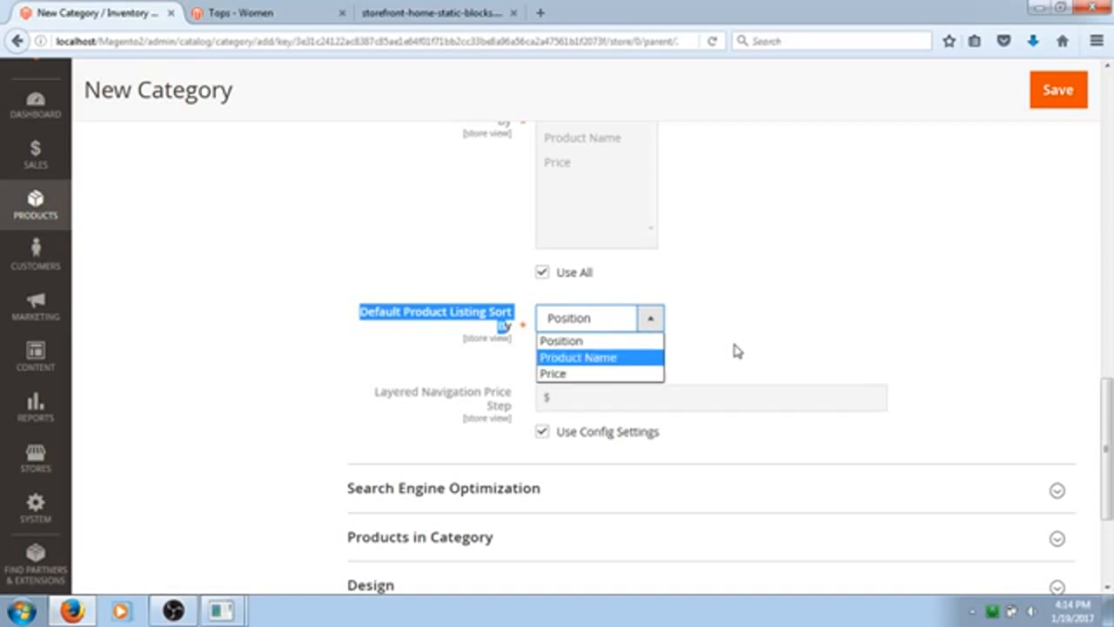
click(620, 357)
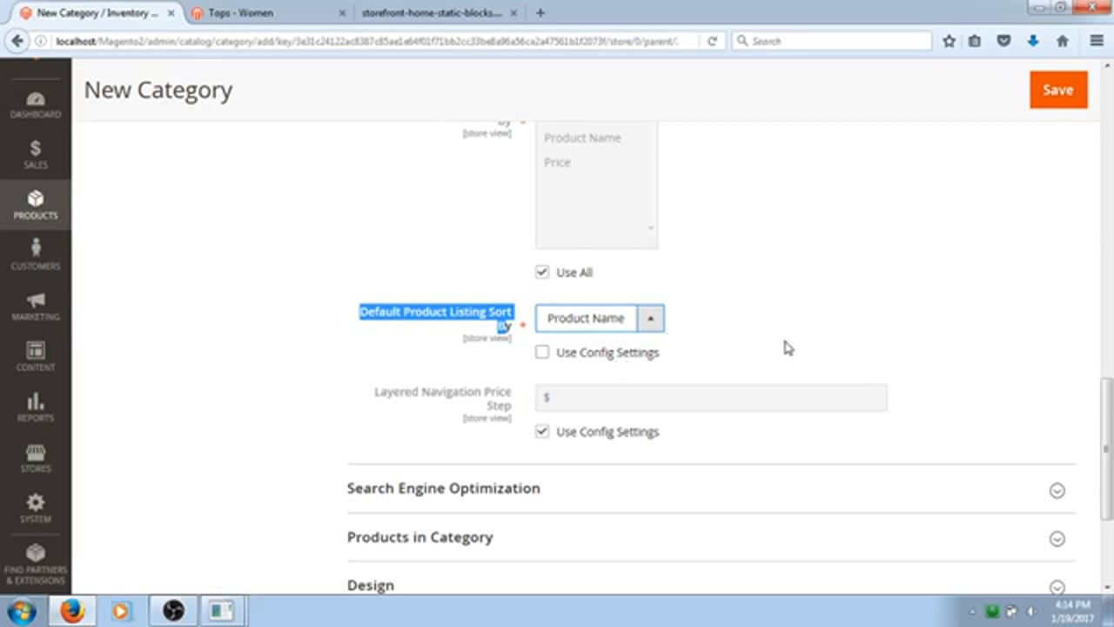
Expand the Search Engine Optimization section and go to the URL Key field without entering a key.
scroll(1110, 423, down, 3)
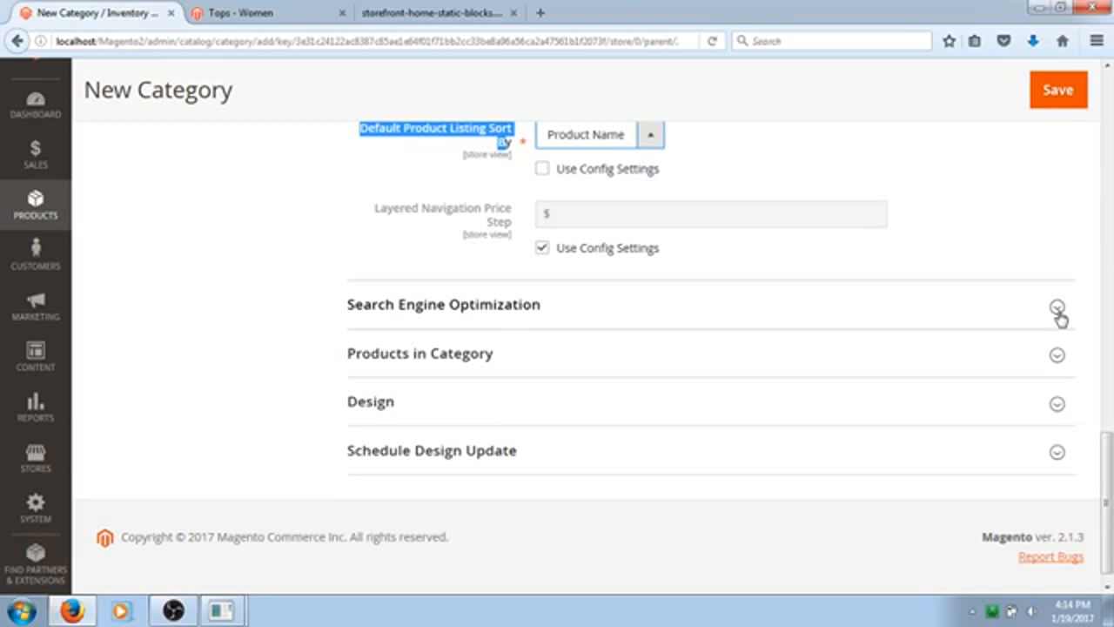
click(1057, 307)
scroll(1111, 426, down, 2)
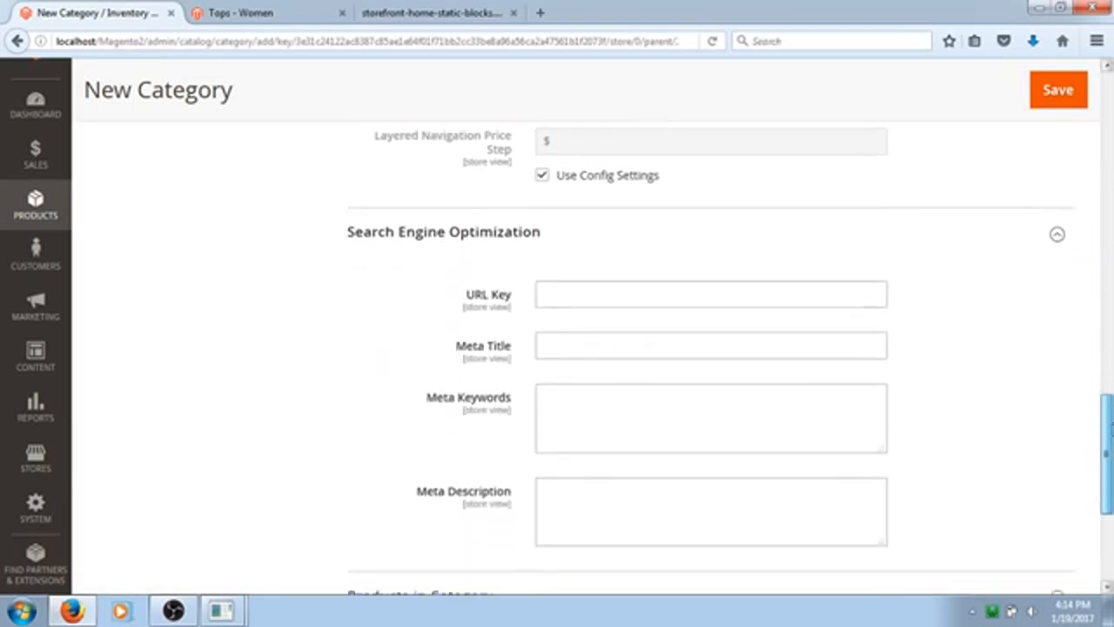
drag(1110, 427, 1110, 456)
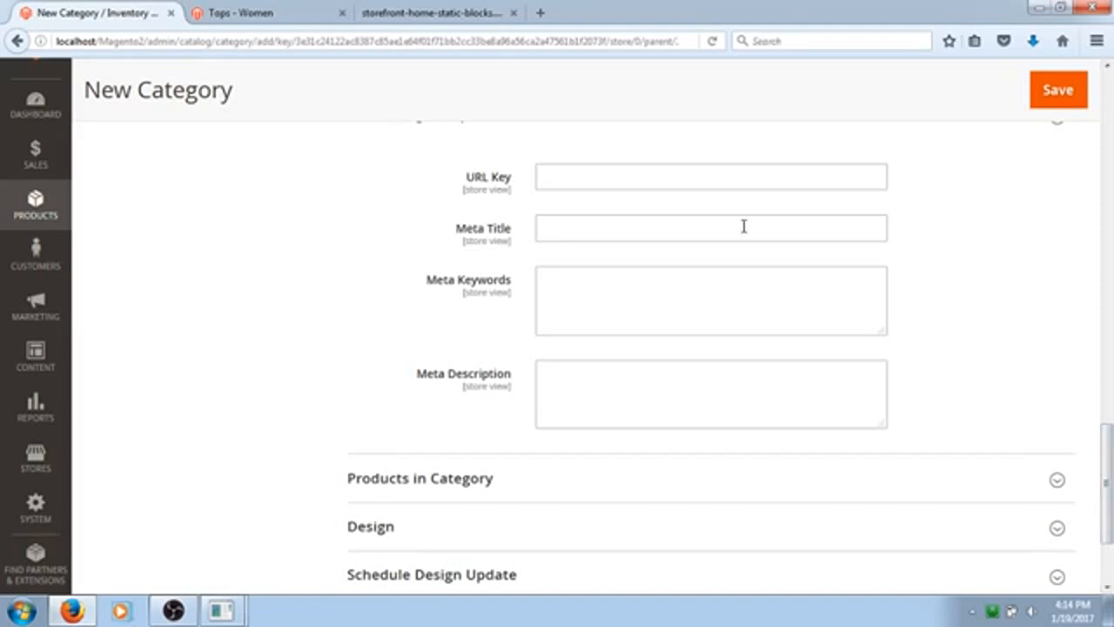
drag(513, 176, 463, 182)
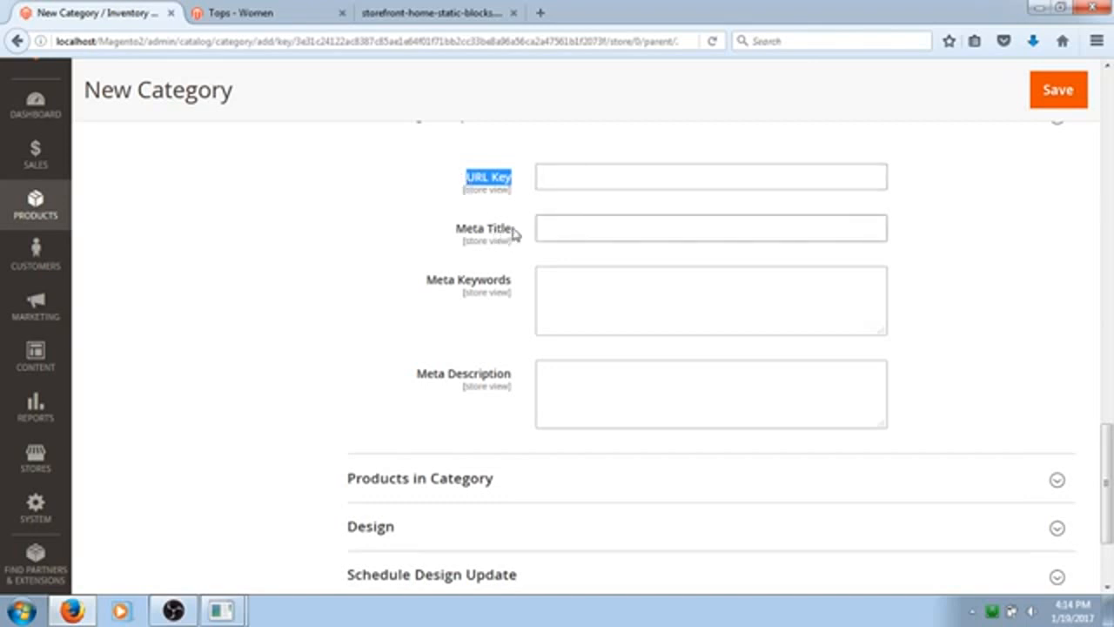
click(570, 181)
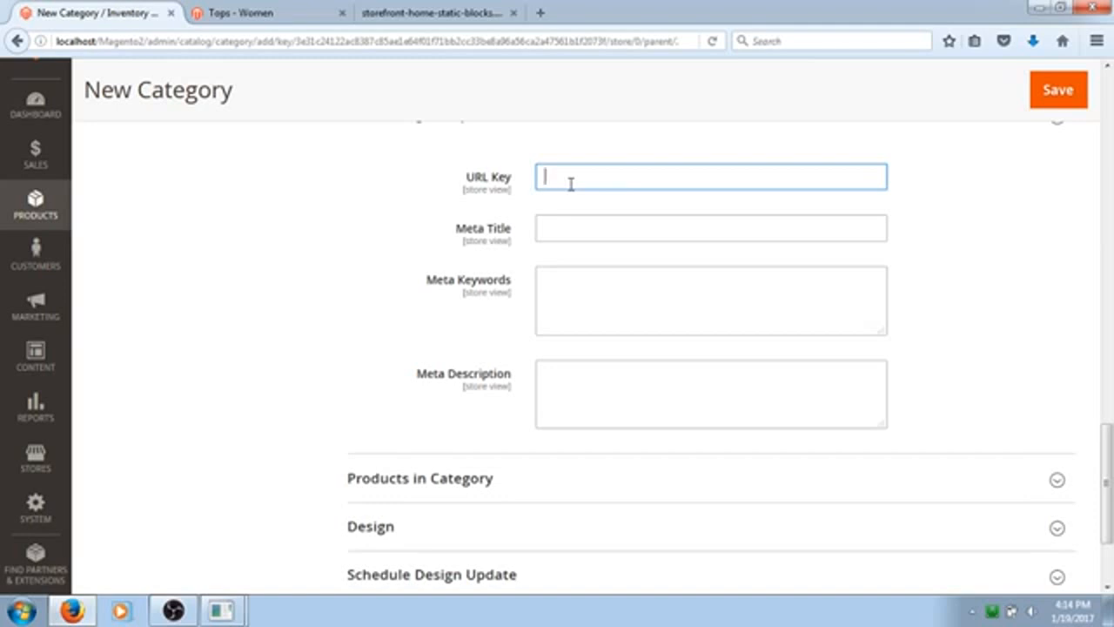
Enter "Buy Winter Clothing at Best Pricing" as the category's Meta Title and move on to the Meta Keywords field.
drag(513, 230, 454, 239)
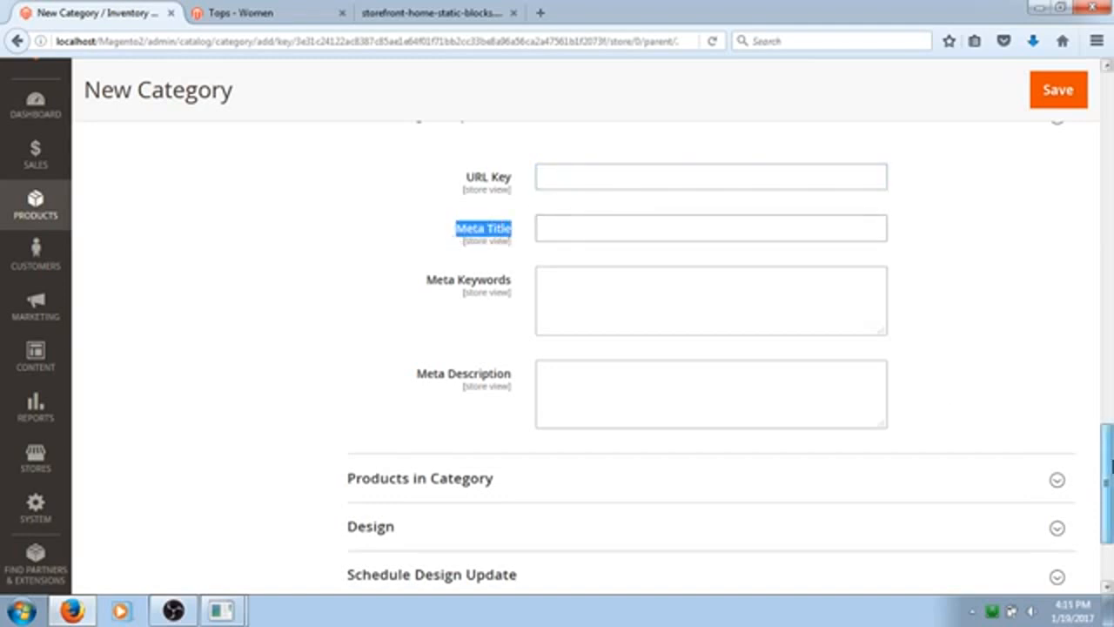
scroll(1109, 476, down, 2)
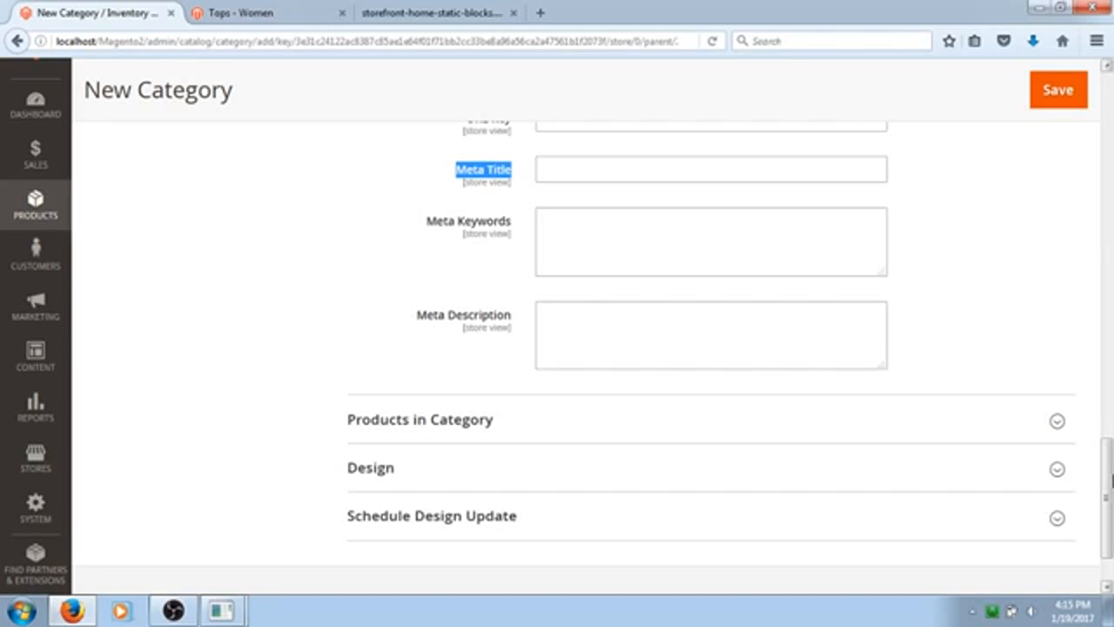
click(765, 167)
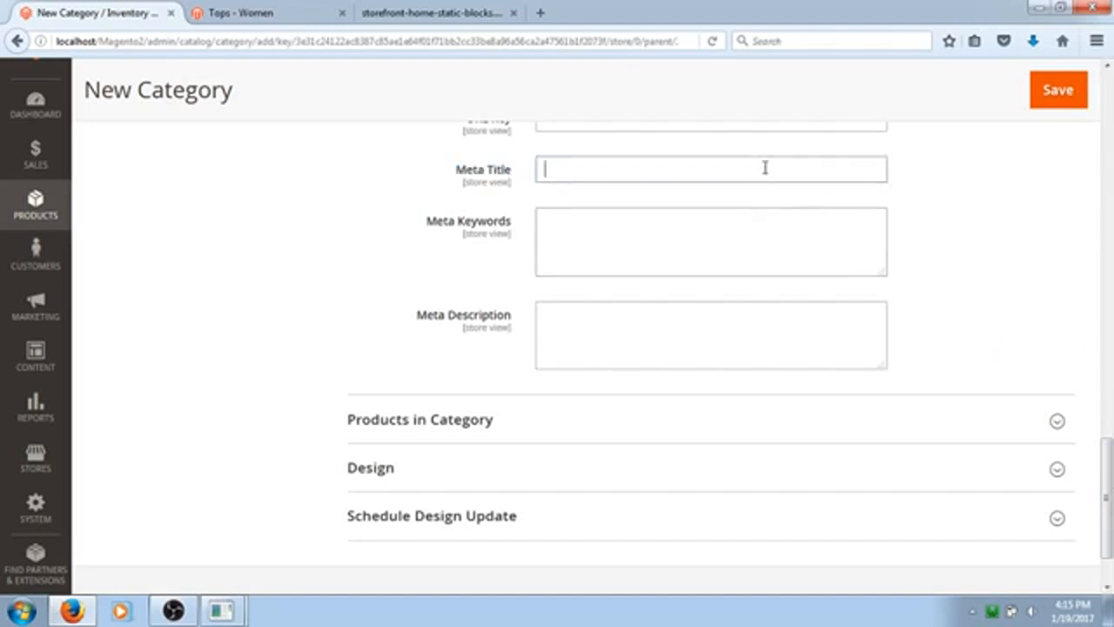
text(Buy Winter Clothing at Best Pricing)
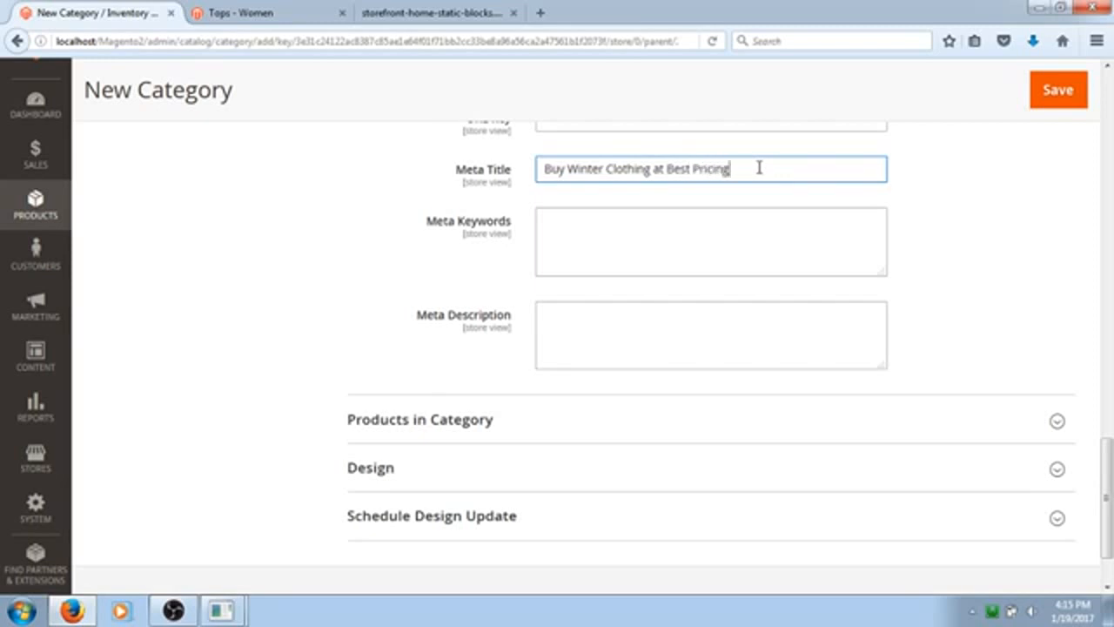
click(735, 231)
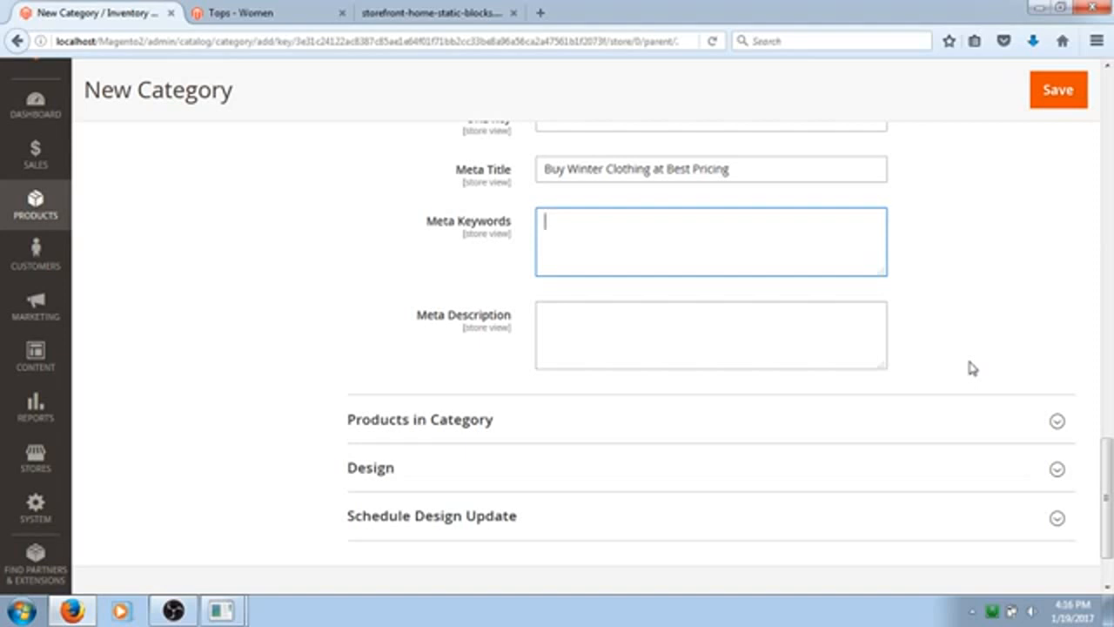
text(Winter Sale, Winter )
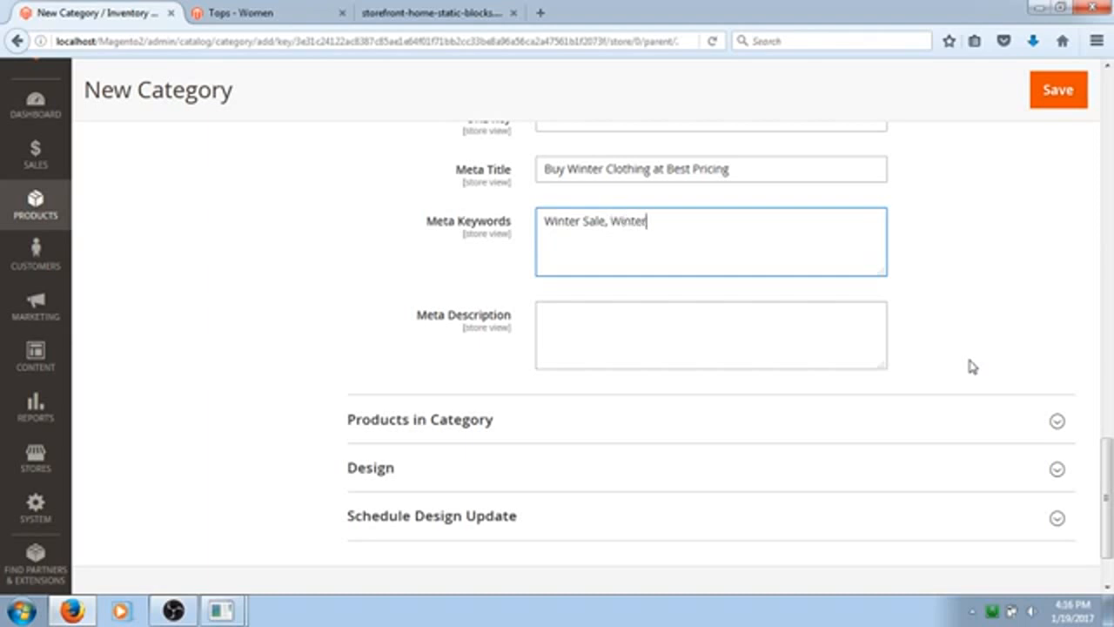
text(Clothing,)
click(845, 349)
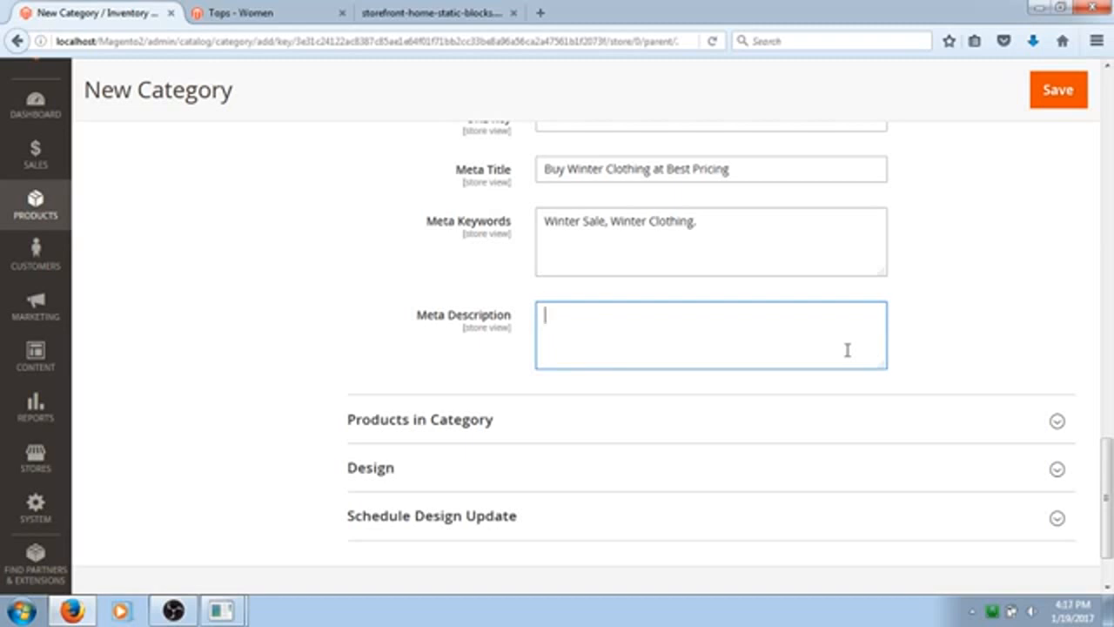
text(Buy most extensive range p)
key(BackSpace)
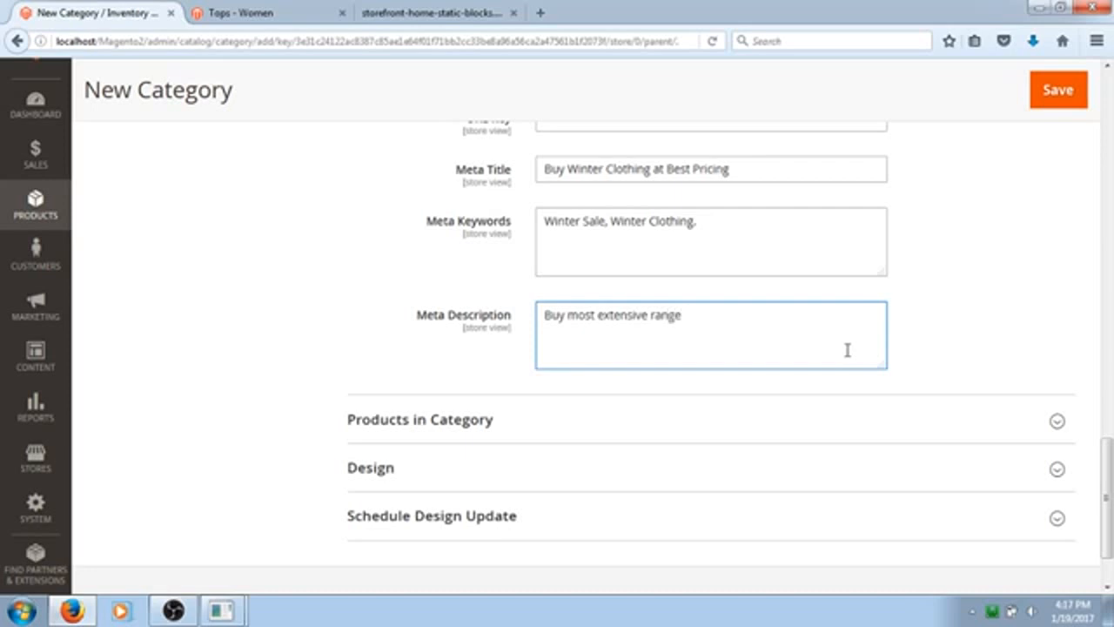
text(of winter clothing at www)
text(.matridtec)
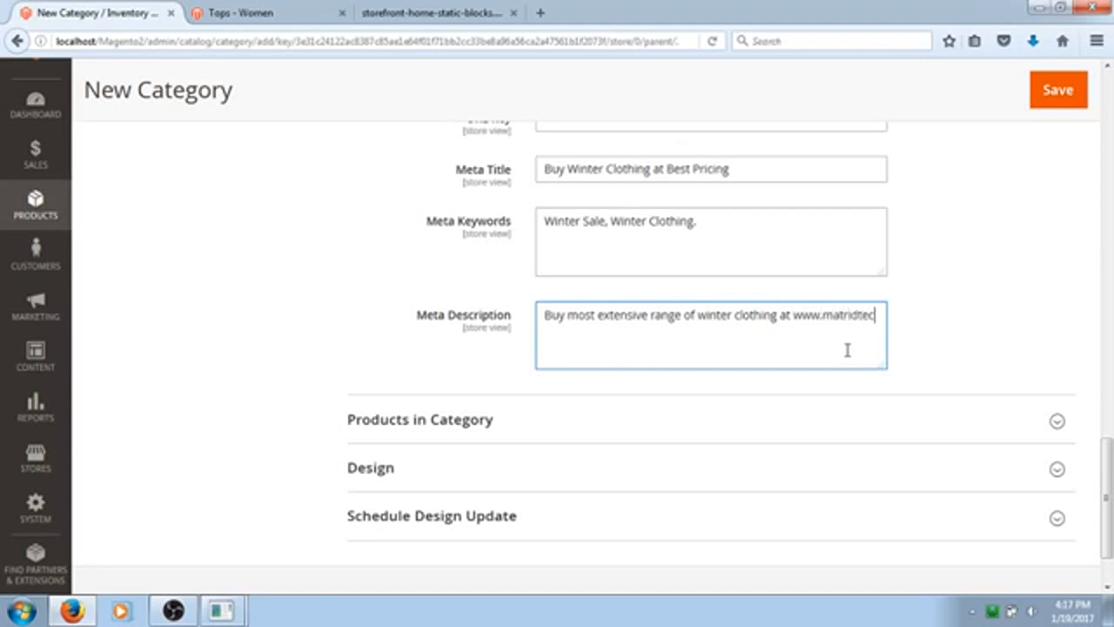
text(h.net.)
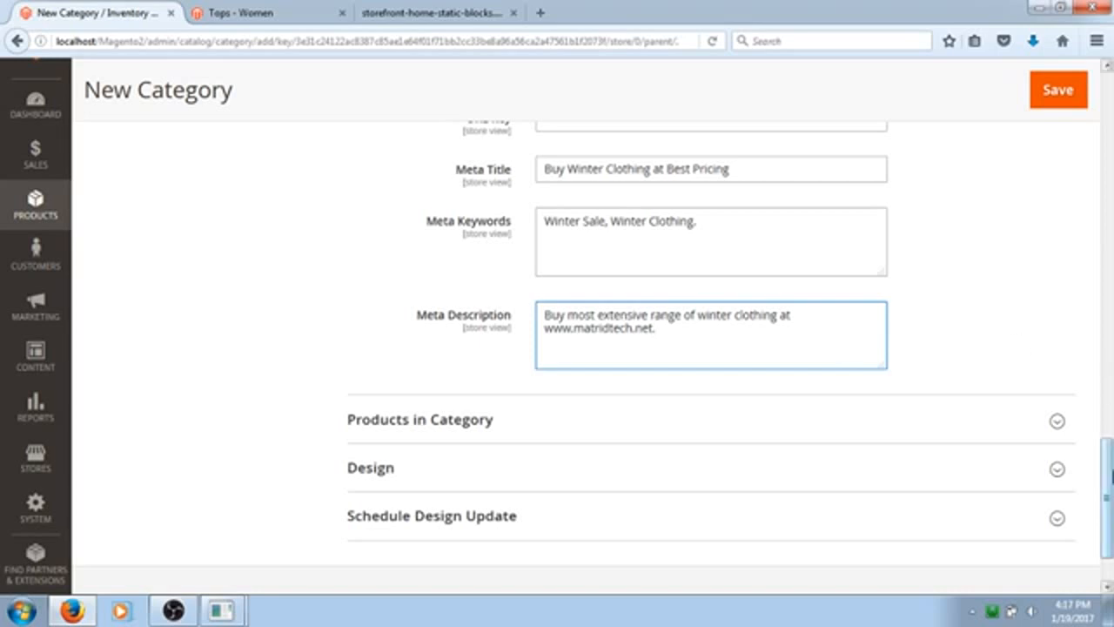
Expand the Products in Category section to review the product list, and save the new Winter Sale category.
scroll(1108, 489, down, 1)
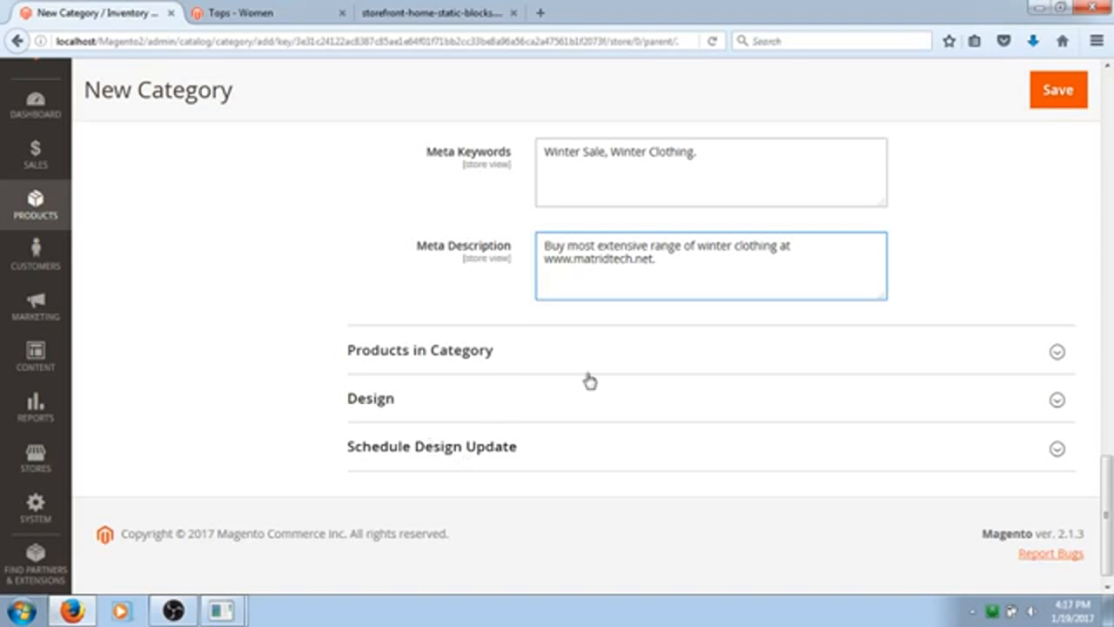
click(1053, 354)
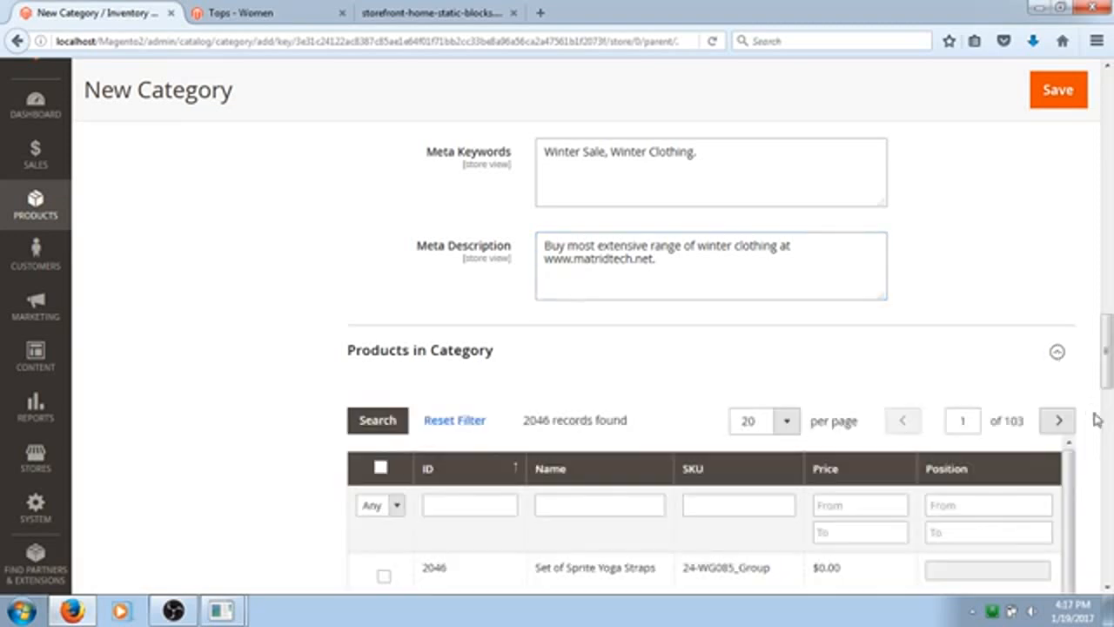
drag(1109, 356, 1110, 398)
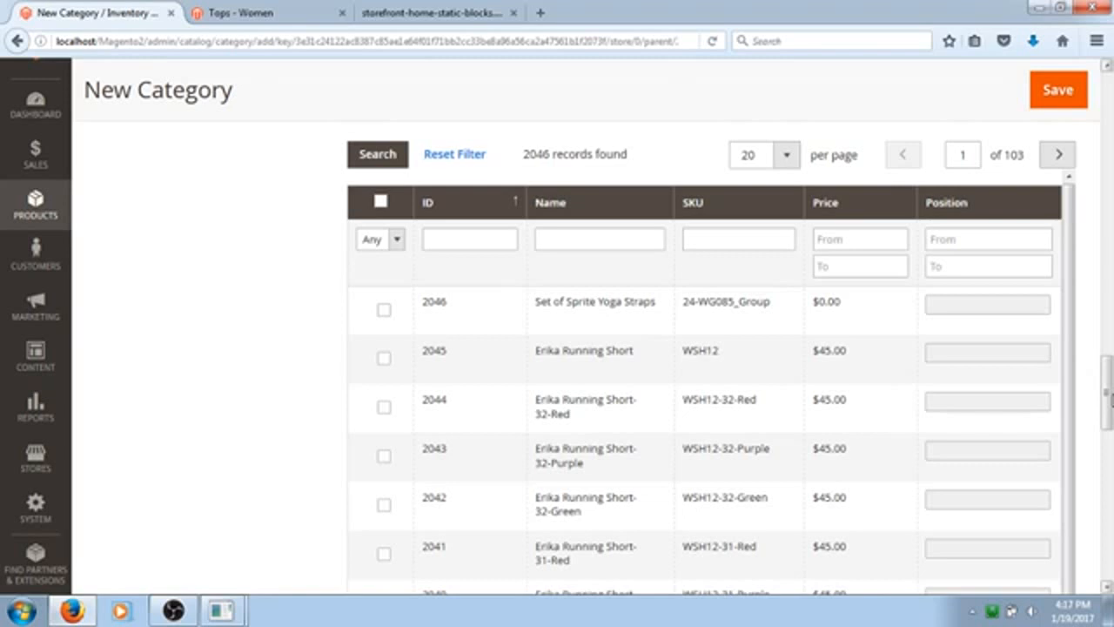
drag(1110, 396, 1109, 119)
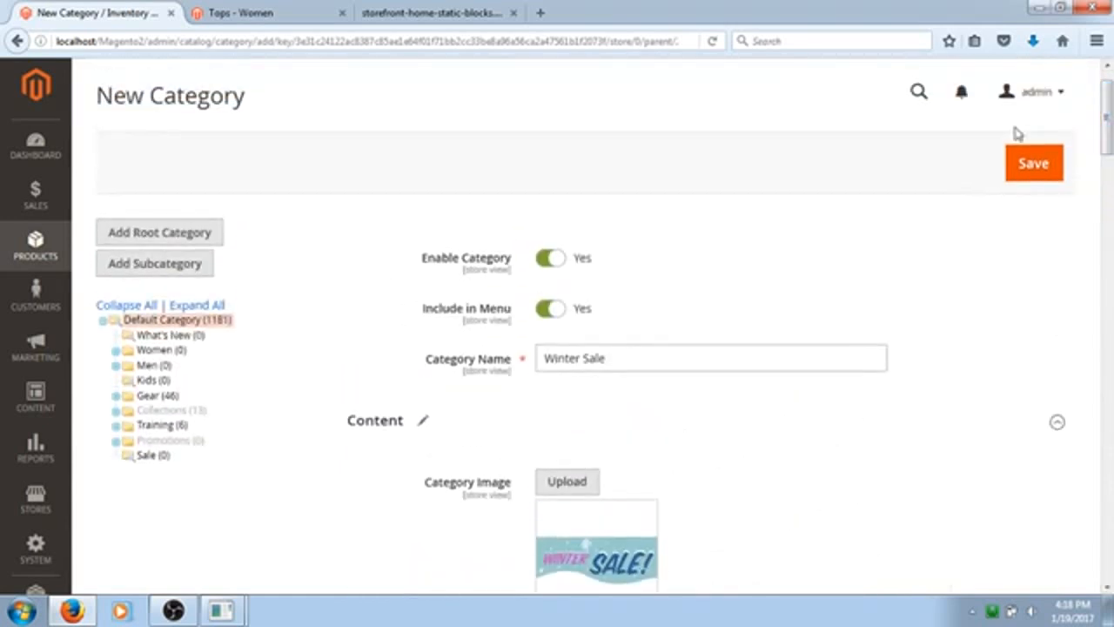
click(1029, 169)
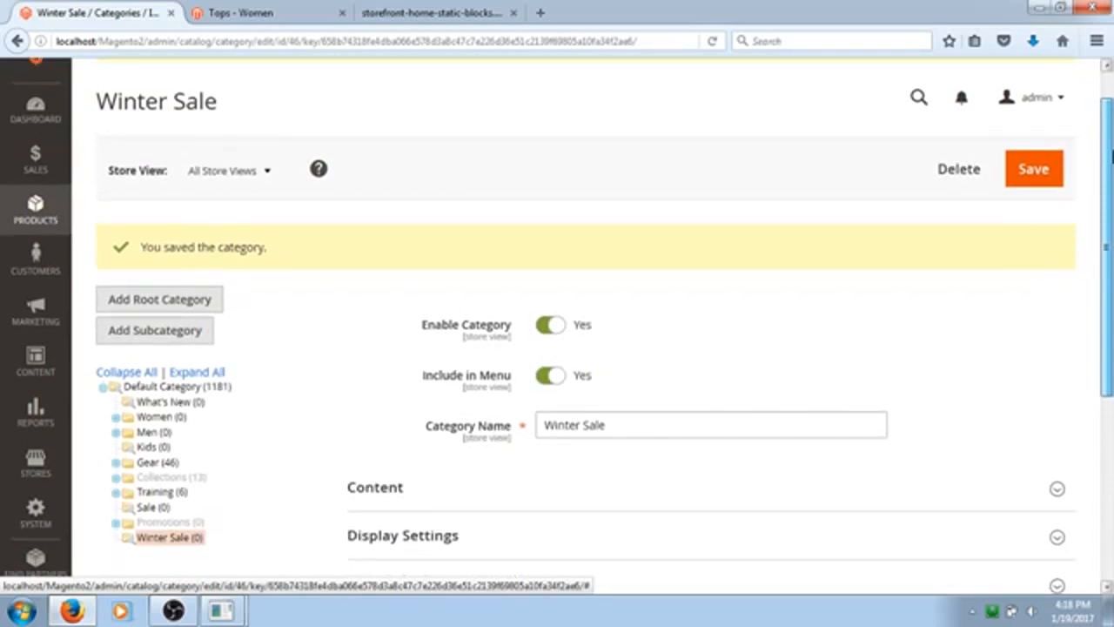
Move the Winter Sale category between Kids and Gear in the category tree and confirm the move.
drag(1112, 157, 1112, 181)
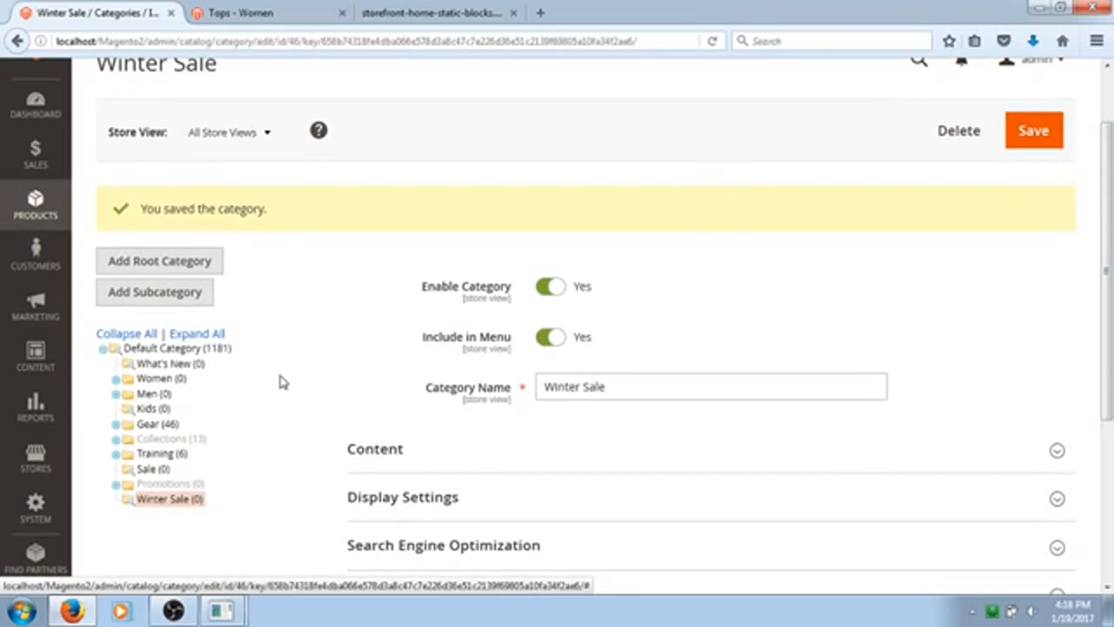
drag(174, 503, 165, 423)
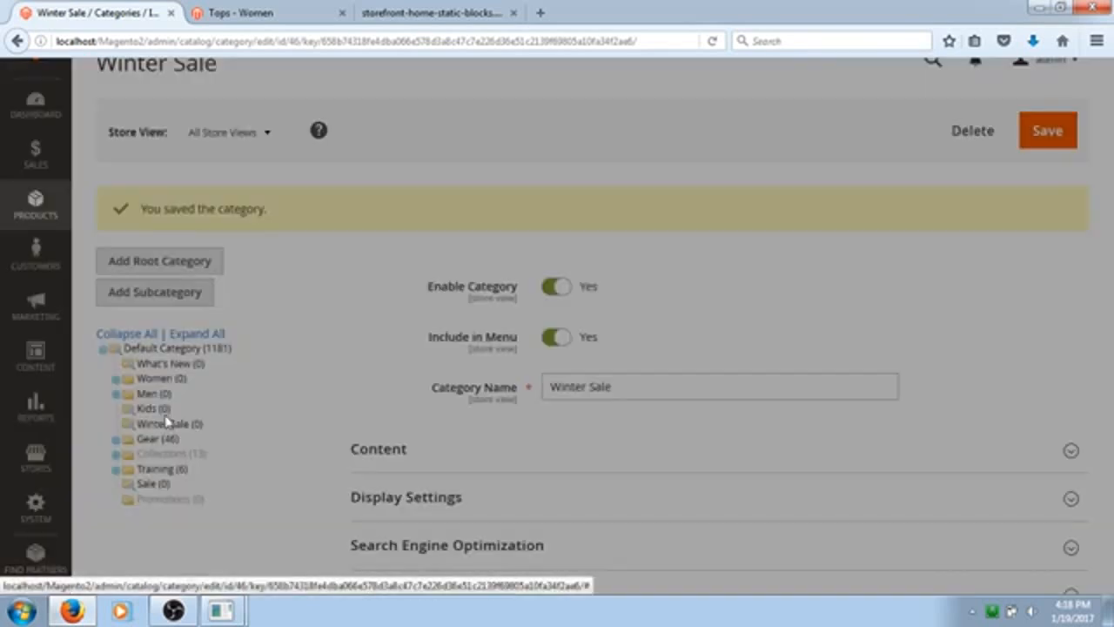
click(925, 261)
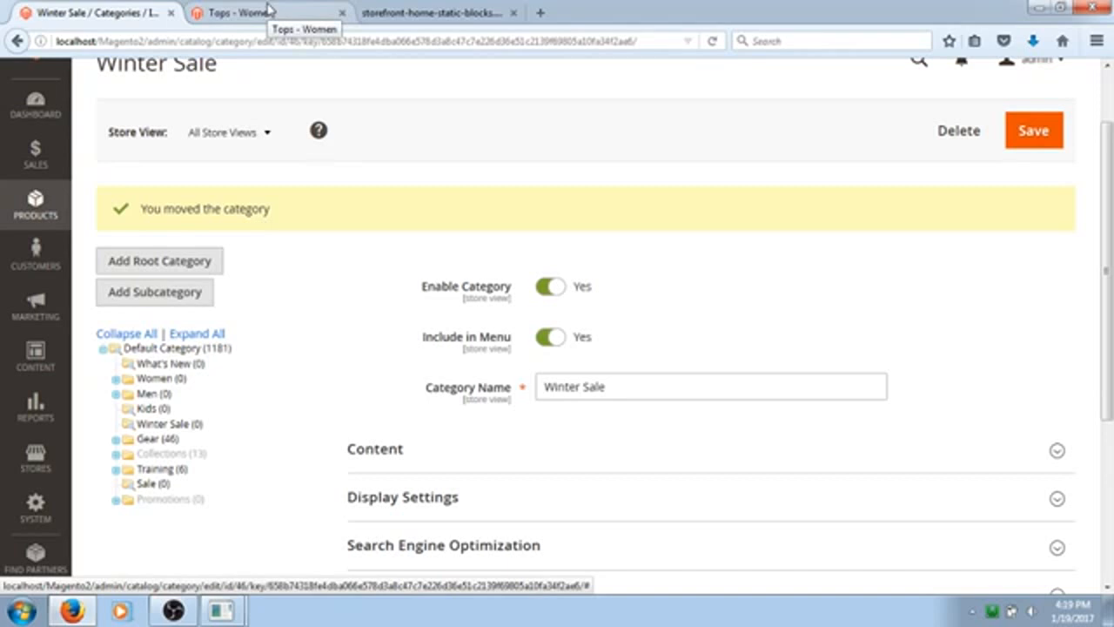
Switch to the storefront, open the Luma home page and check where Winter Sale sits in the navigation menu.
click(224, 16)
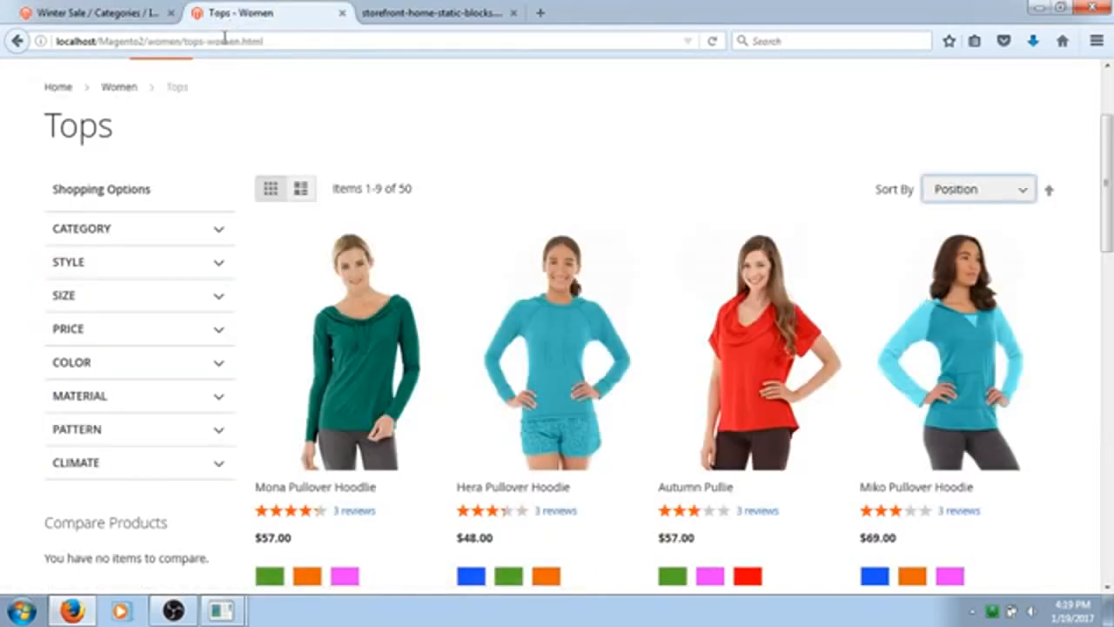
scroll(1105, 157, up, 3)
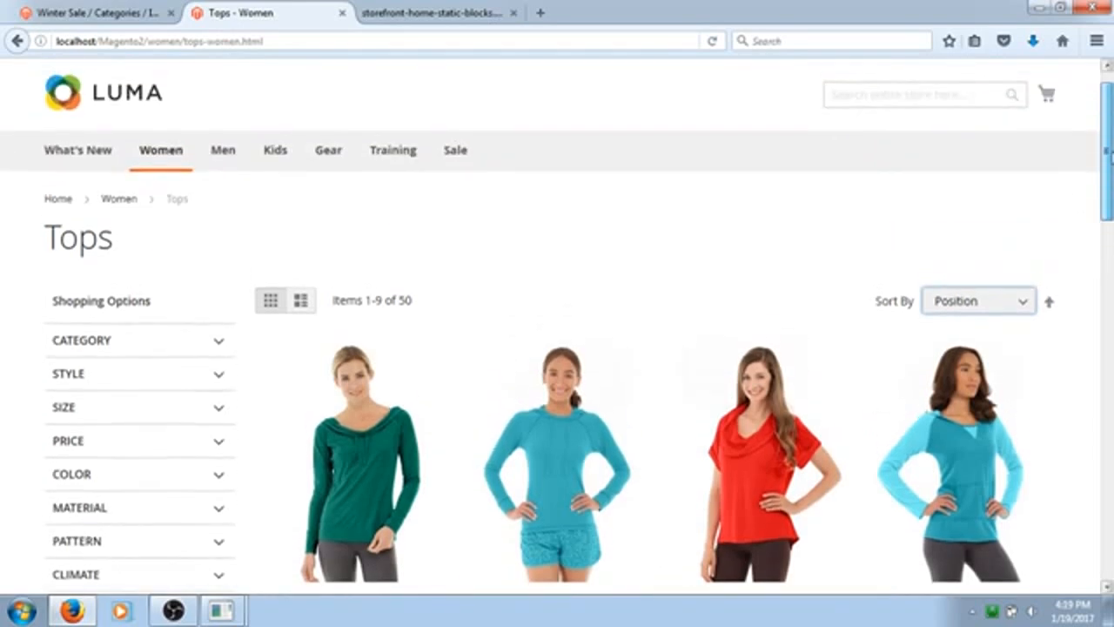
click(56, 103)
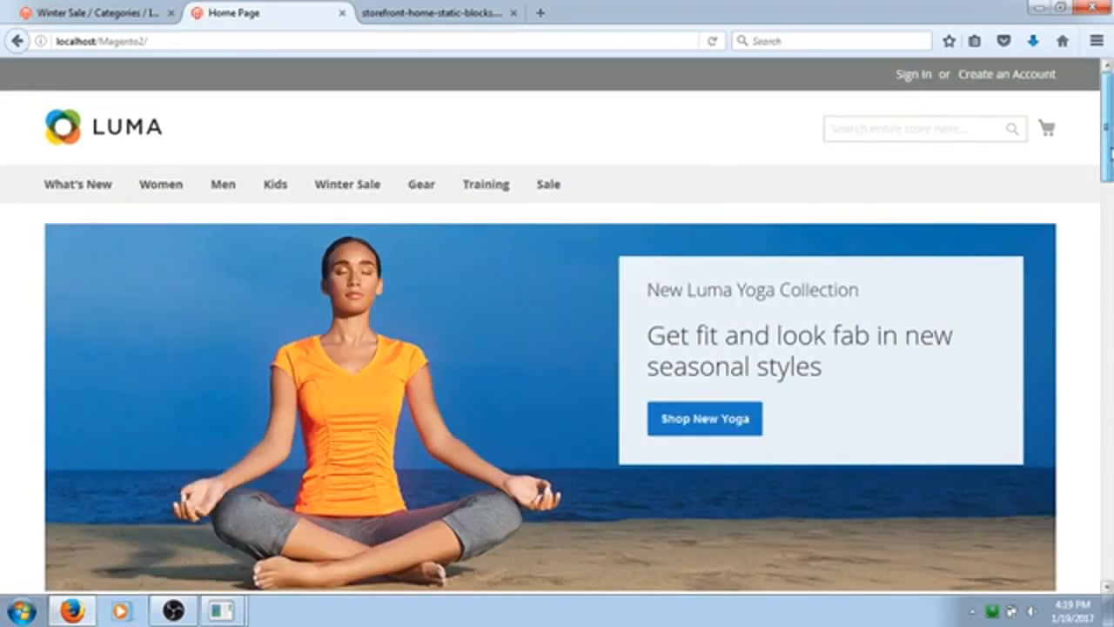
scroll(1110, 155, down, 1)
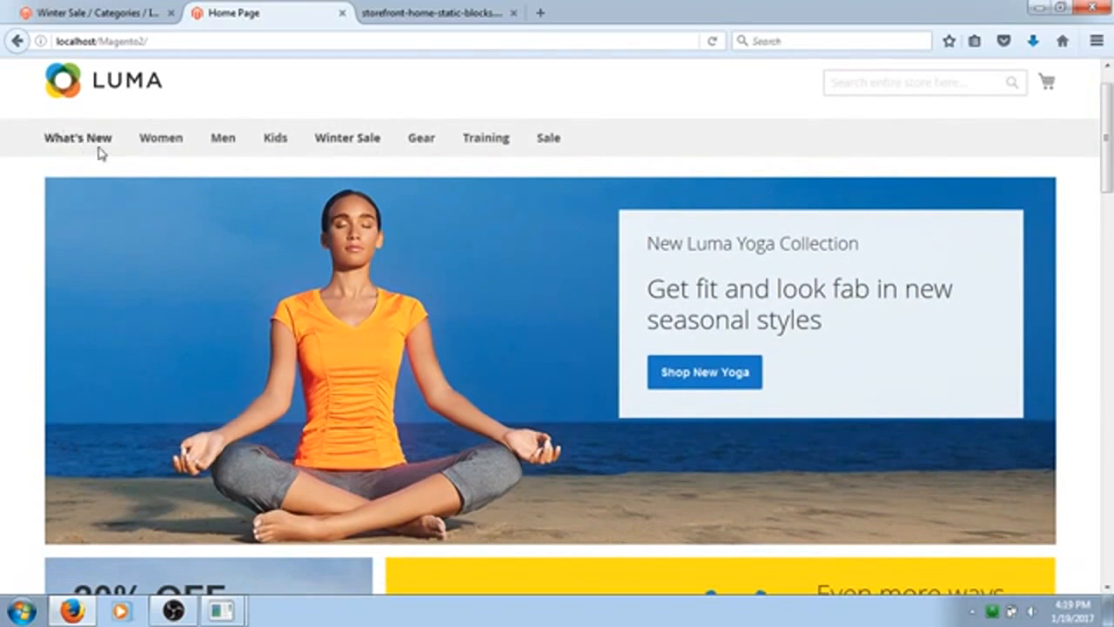
mouse_move(166, 146)
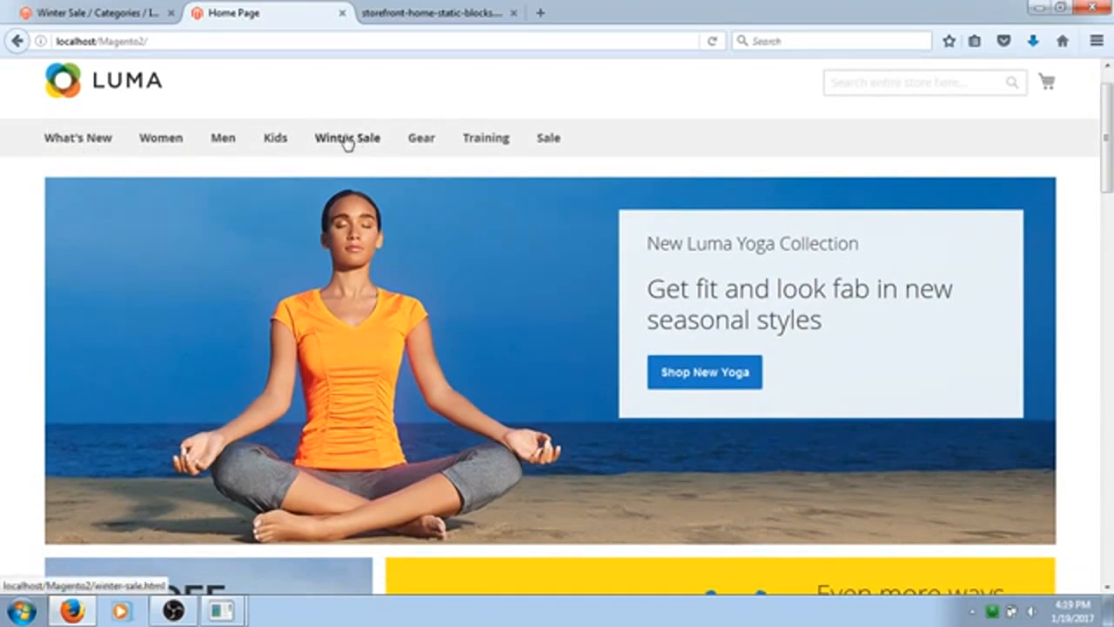
Open the Winter Sale page on the storefront and examine its URL, banner image and description text.
click(346, 144)
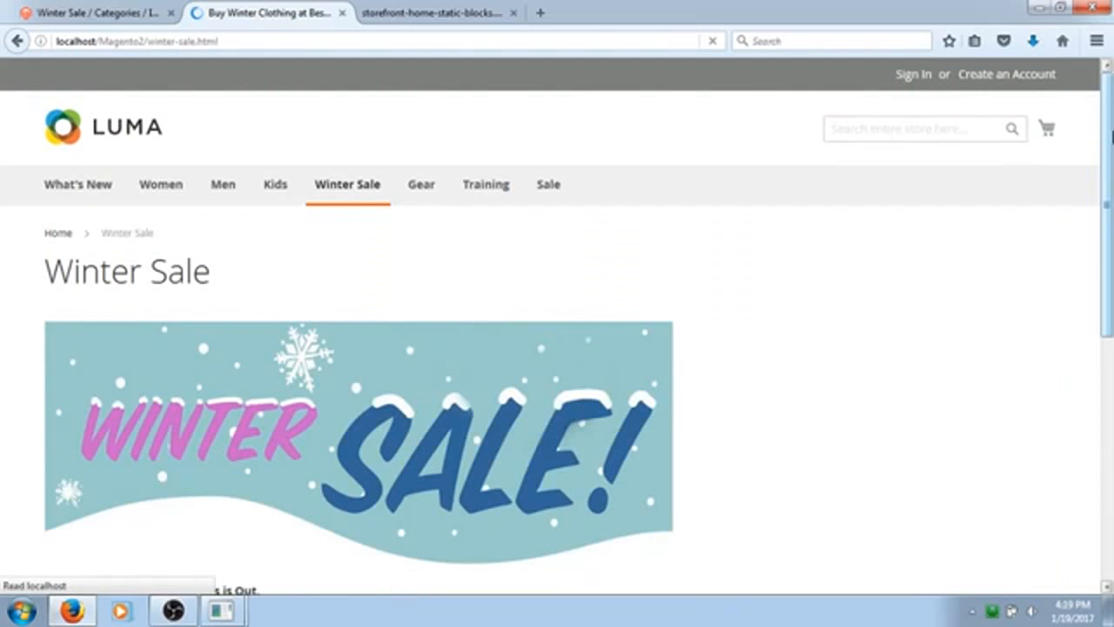
drag(1110, 135, 1110, 142)
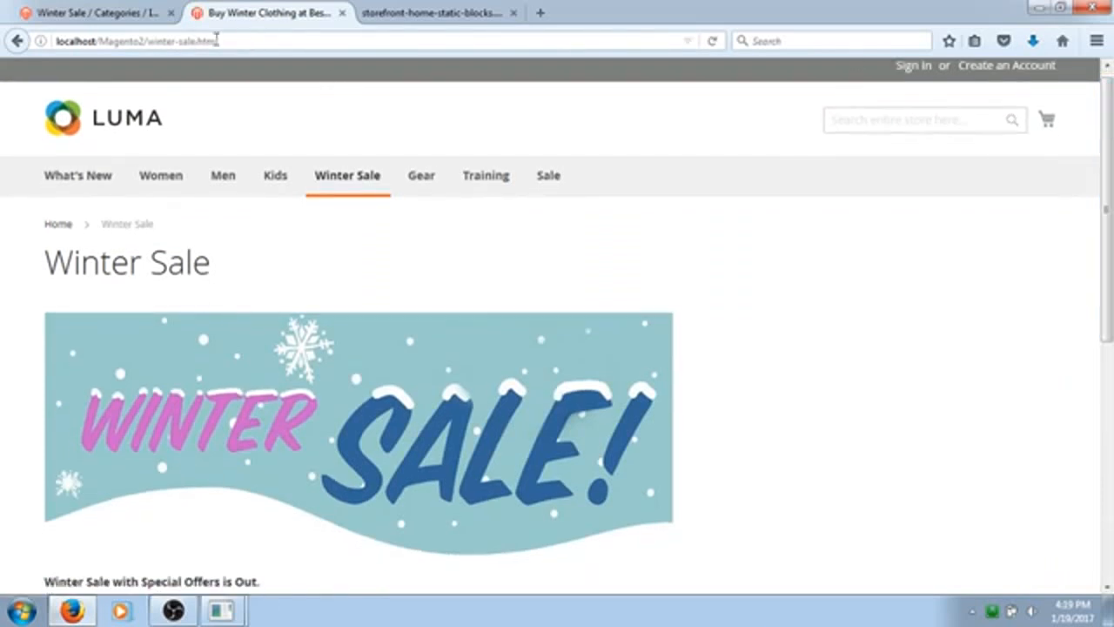
drag(1111, 248, 1111, 332)
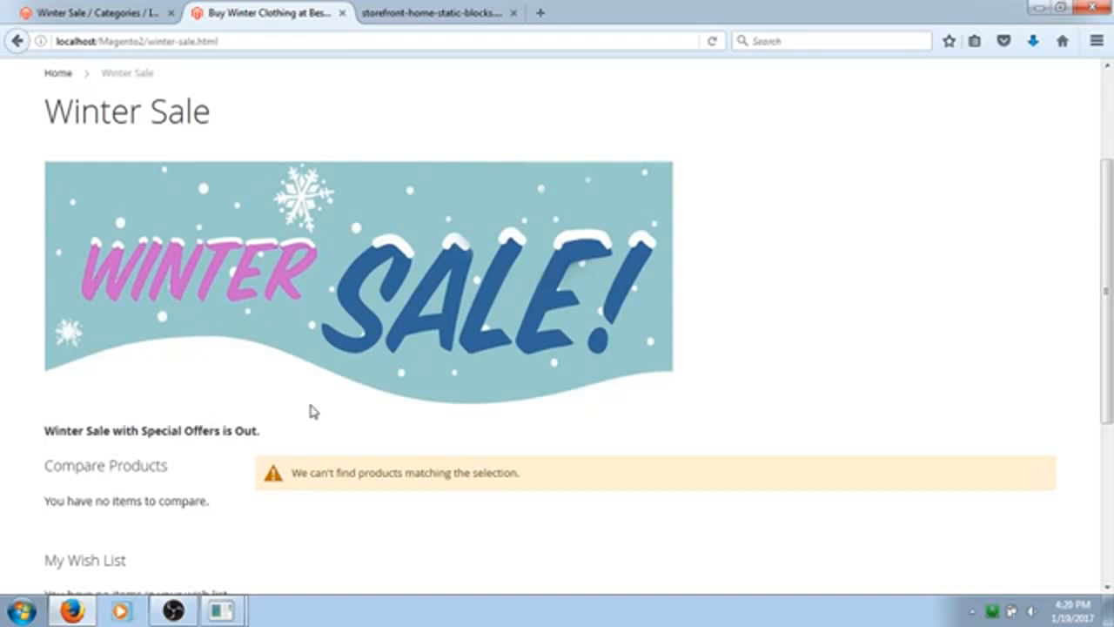
drag(269, 427, 38, 439)
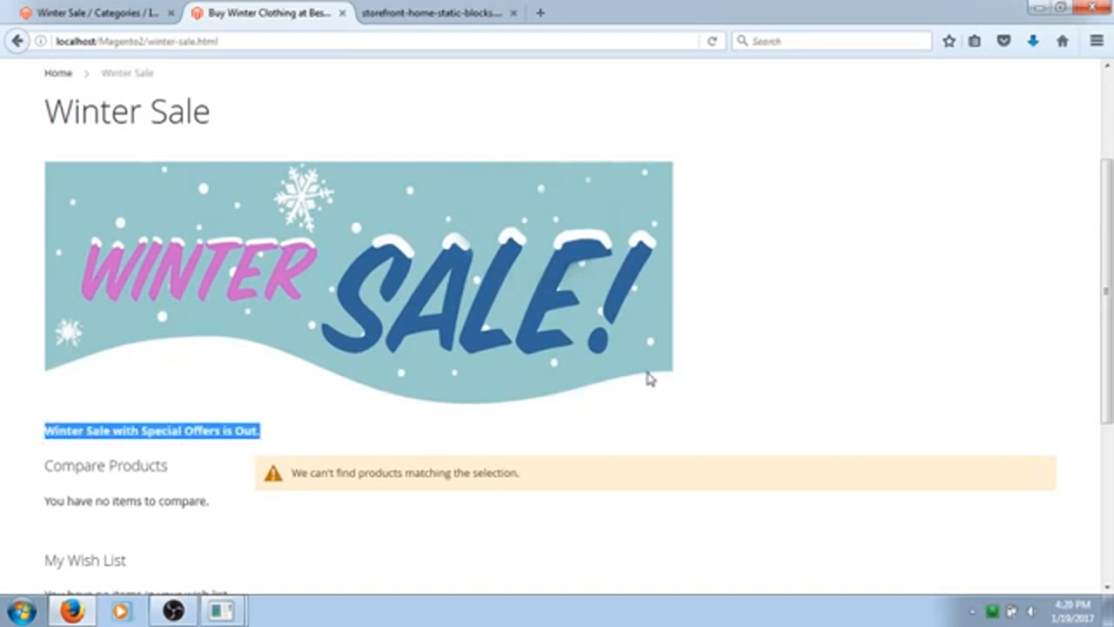
drag(1110, 309, 1110, 261)
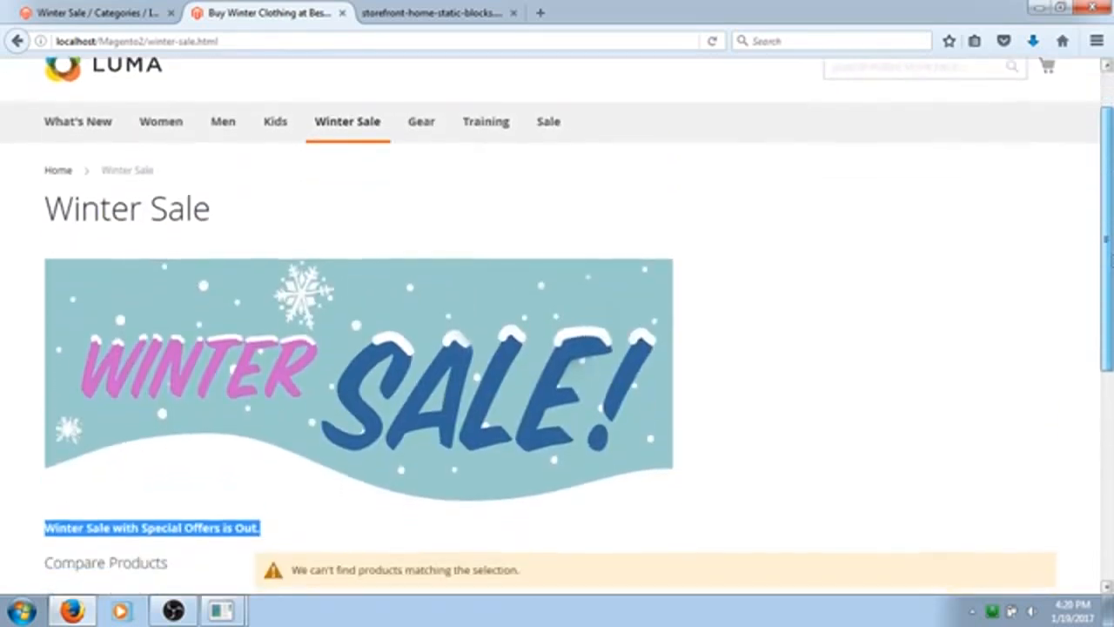
Return to the category admin page, select Winter Sale in the category tree and add a subcategory under it.
click(42, 7)
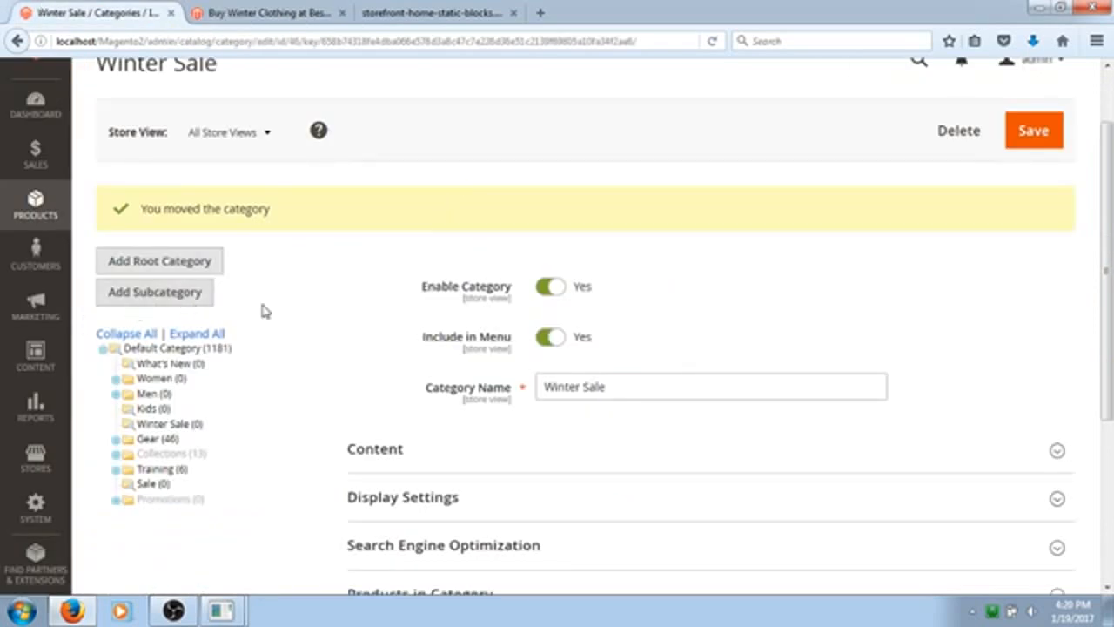
click(164, 426)
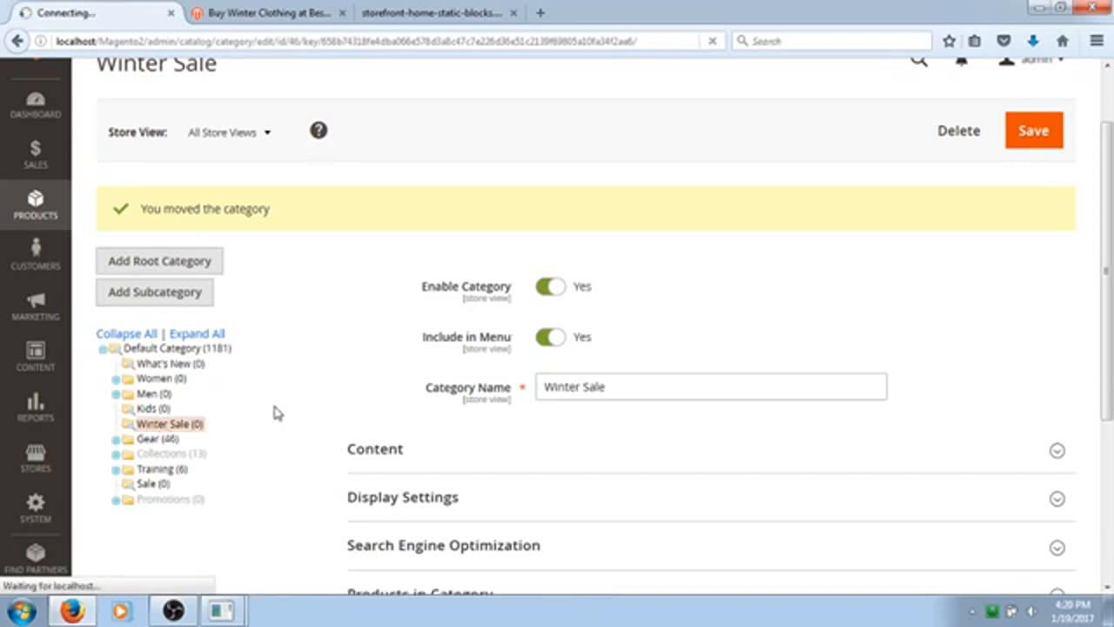
scroll(1110, 272, down, 1)
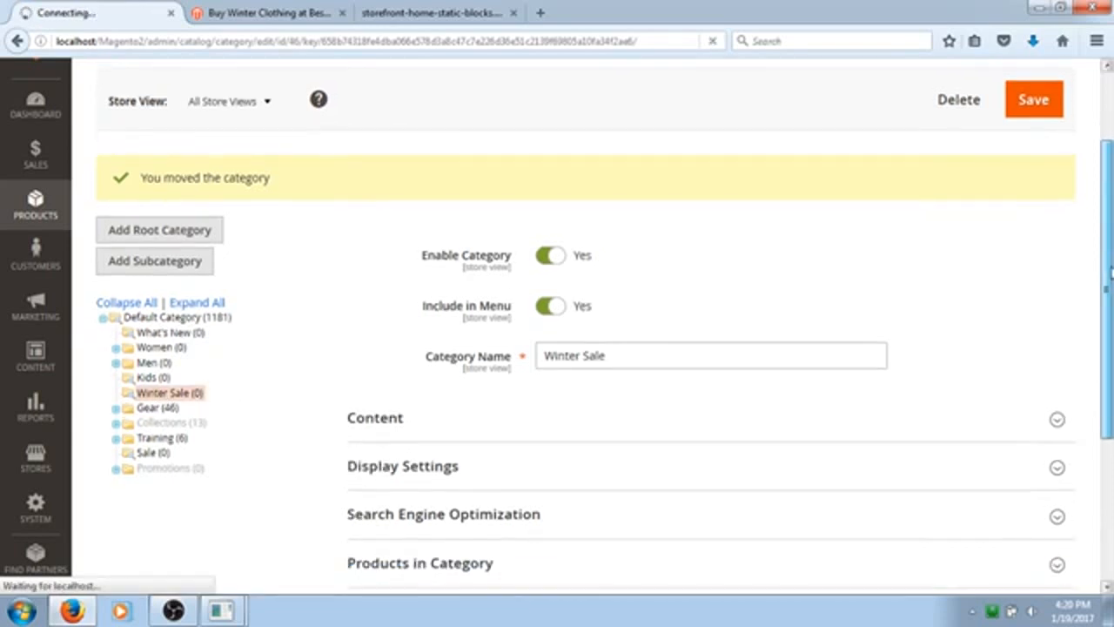
scroll(1110, 272, down, 1)
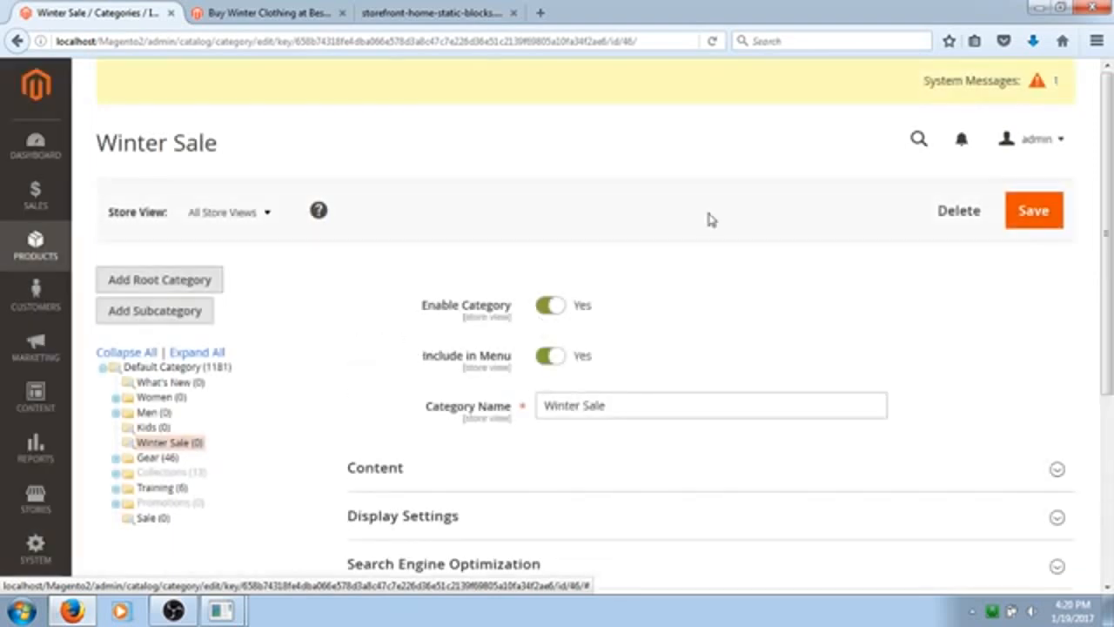
drag(1111, 170, 1111, 263)
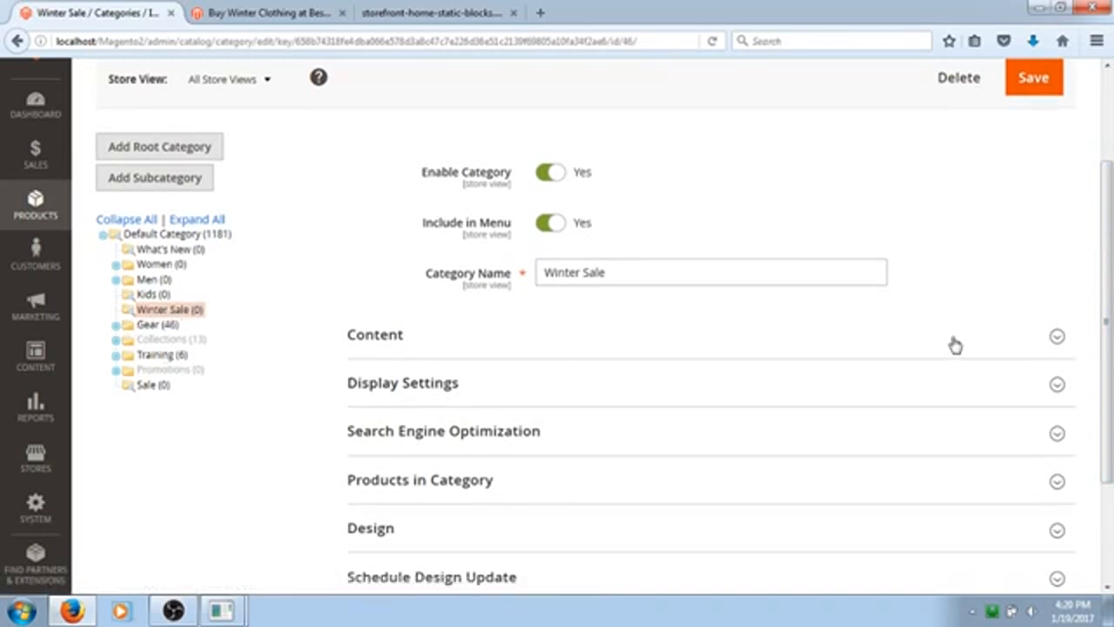
mouse_move(1111, 342)
mouse_down()
mouse_move(1111, 320)
mouse_move(1111, 349)
mouse_move(1111, 331)
mouse_up()
click(155, 193)
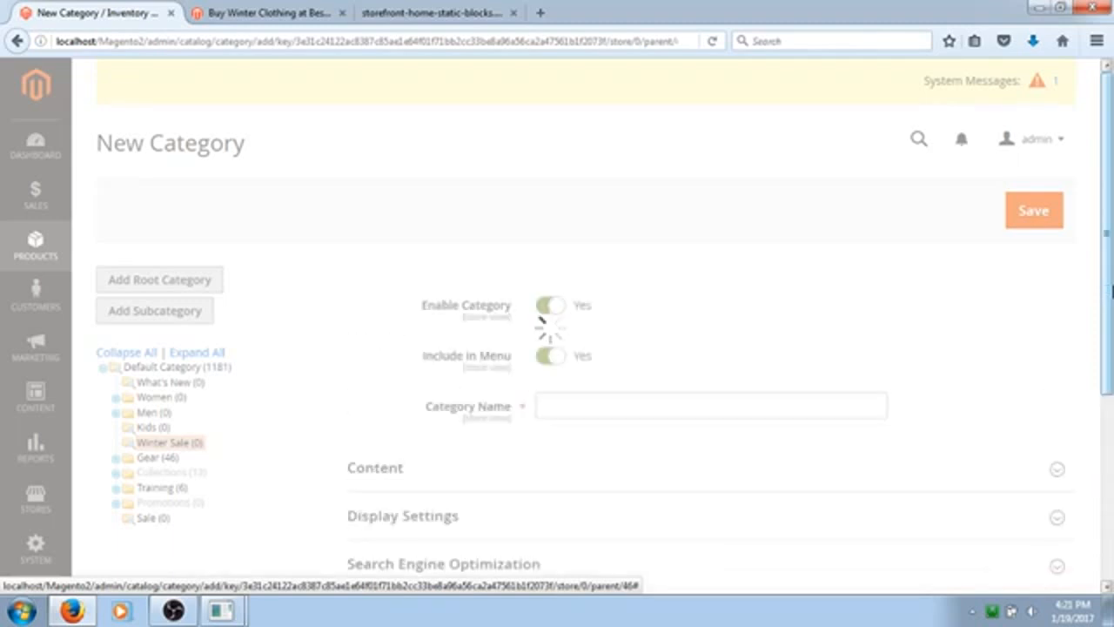
Review the Enable Category and Include in Menu settings and set the new subcategory's name to "Men Wear".
drag(1111, 291, 1111, 374)
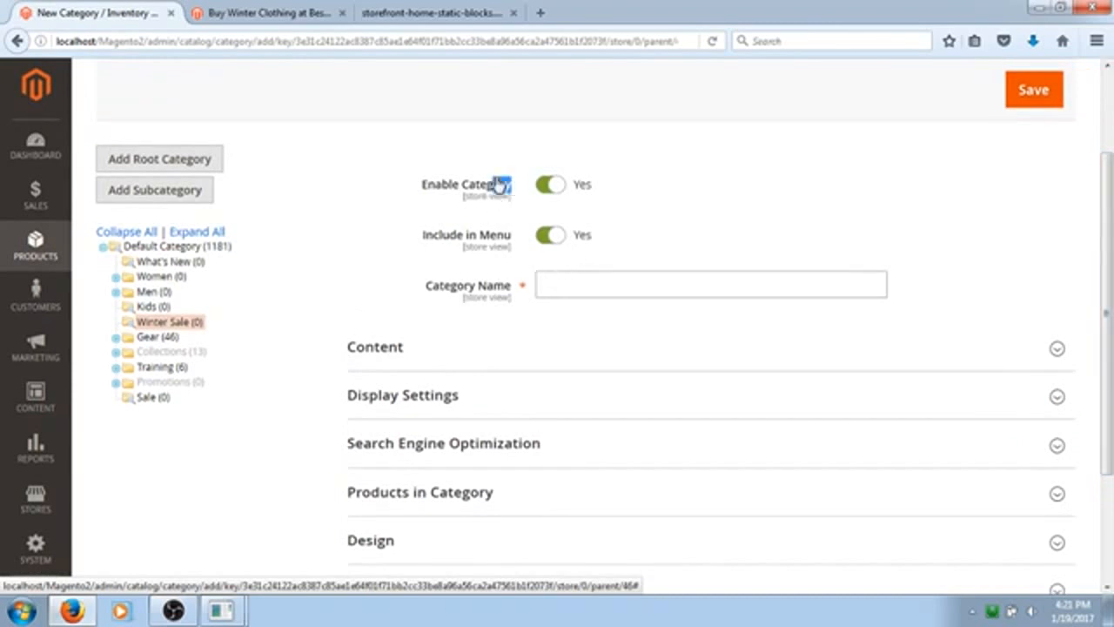
drag(513, 183, 415, 185)
drag(510, 239, 425, 244)
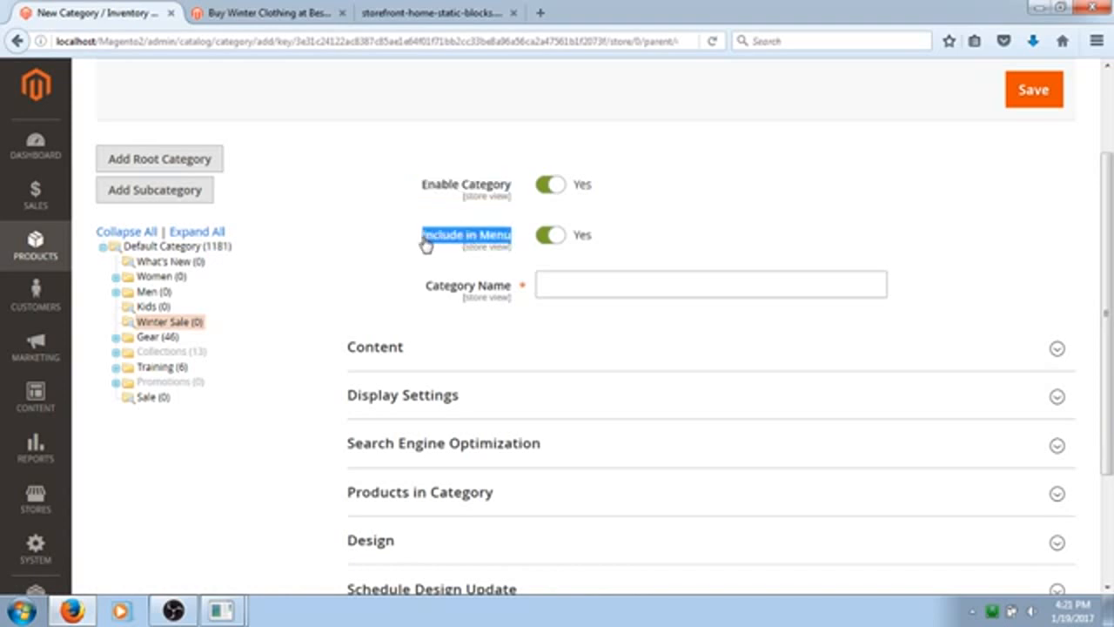
click(562, 291)
text(Men )
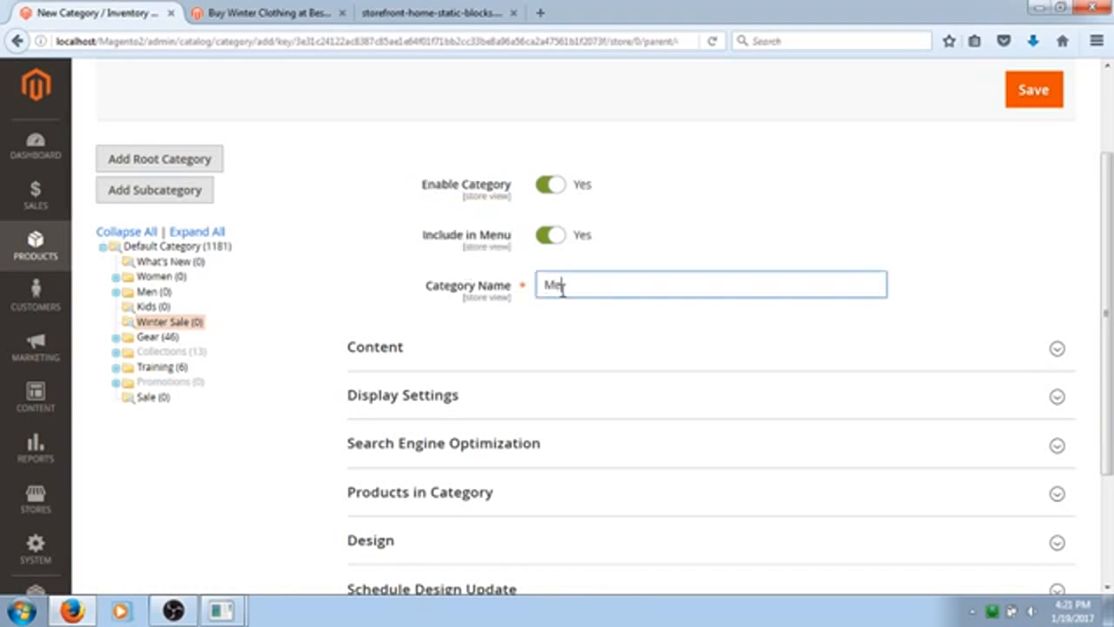
text(Wear)
Expand the Content section and enter the category description "Men Wear at affordable prices.".
drag(1110, 358, 1110, 414)
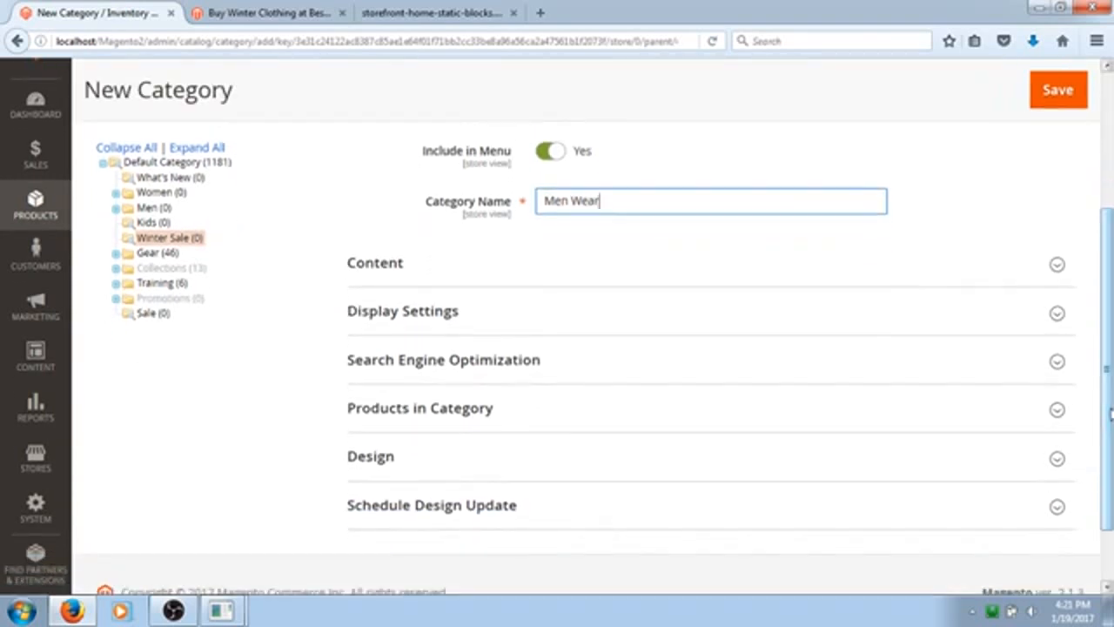
click(1055, 267)
drag(1109, 281, 1110, 358)
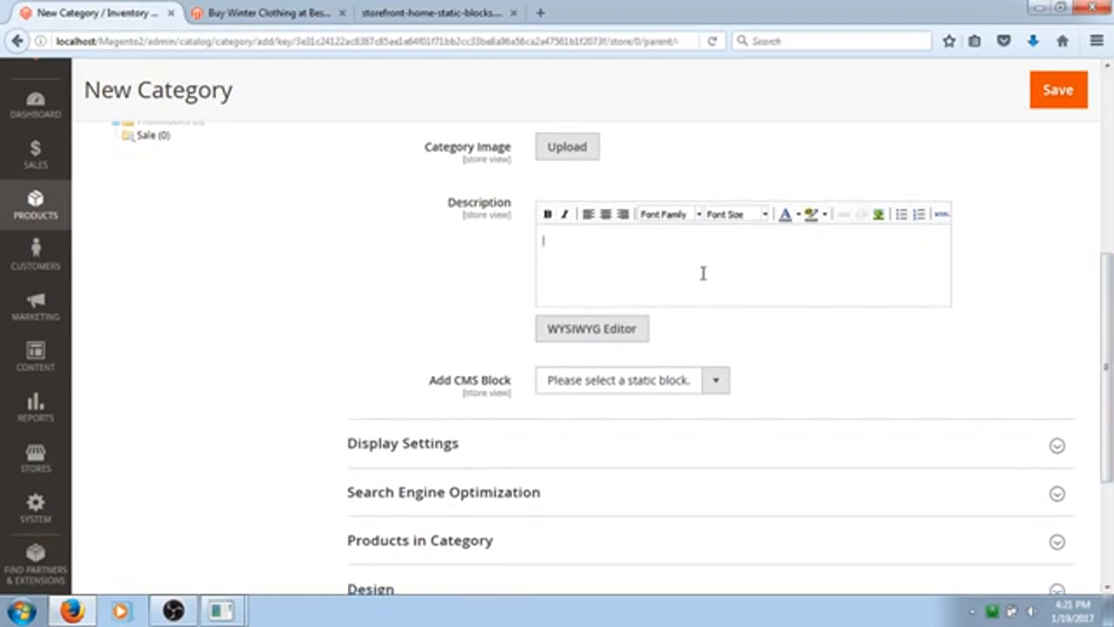
text(Wear at afforda)
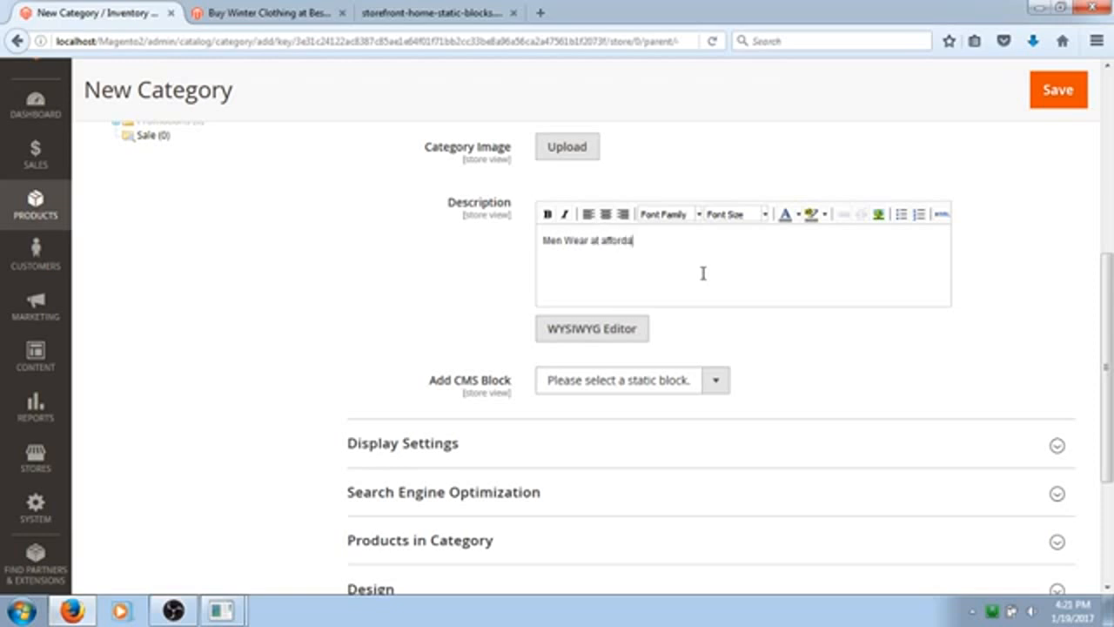
text(ble prices.)
Expand Display Settings and review the display mode, anchor, product listing sort and layered navigation price options.
drag(1112, 309, 1112, 359)
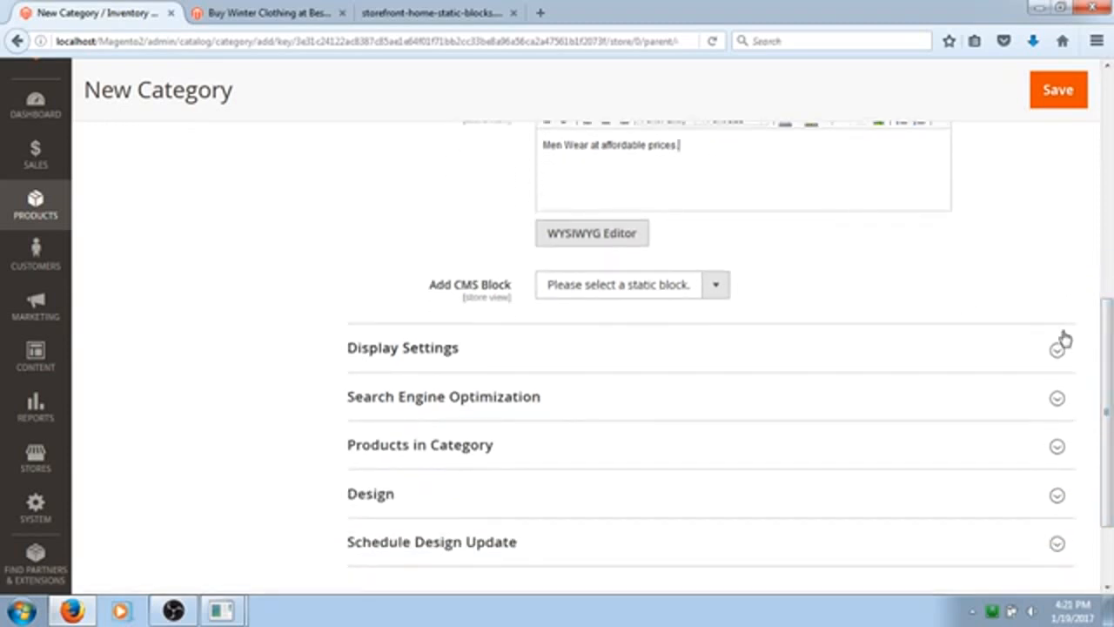
click(1057, 351)
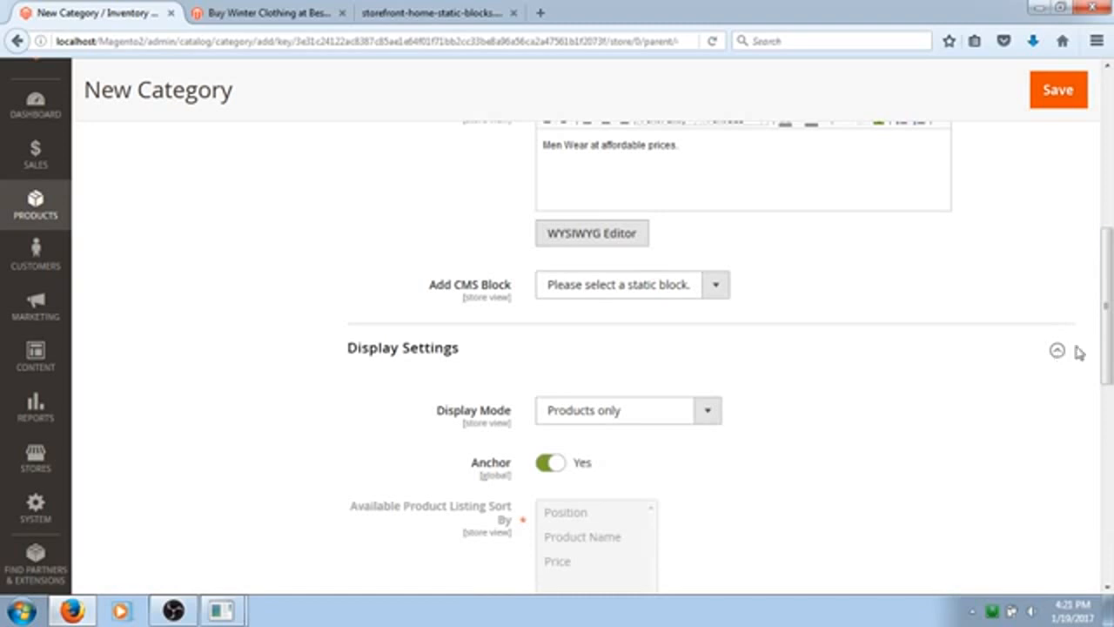
drag(1109, 350, 1109, 425)
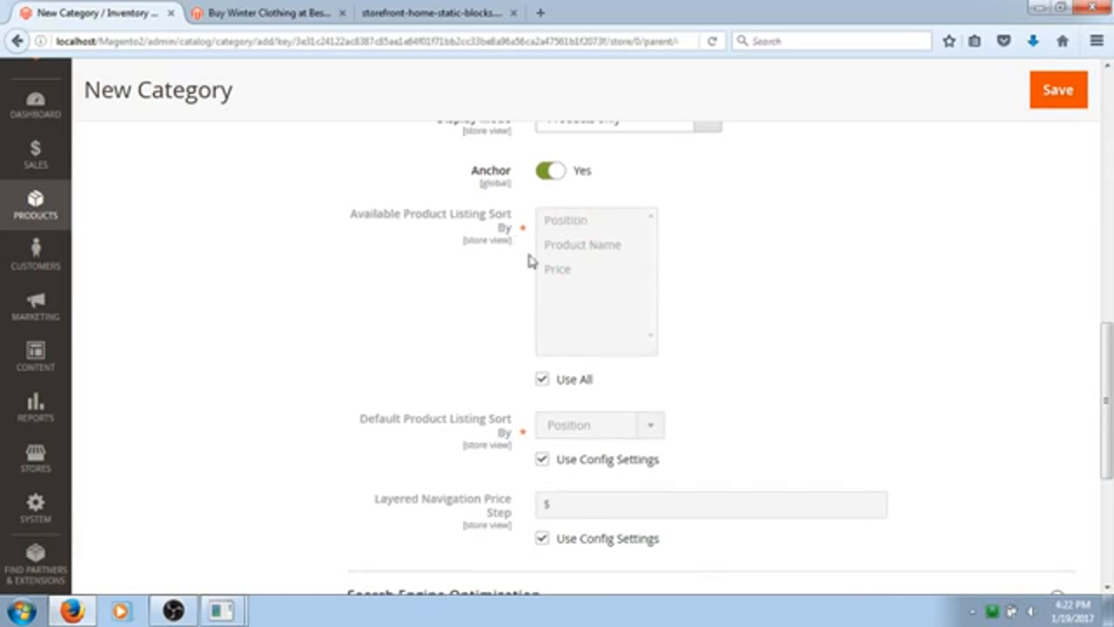
drag(1108, 403, 1108, 461)
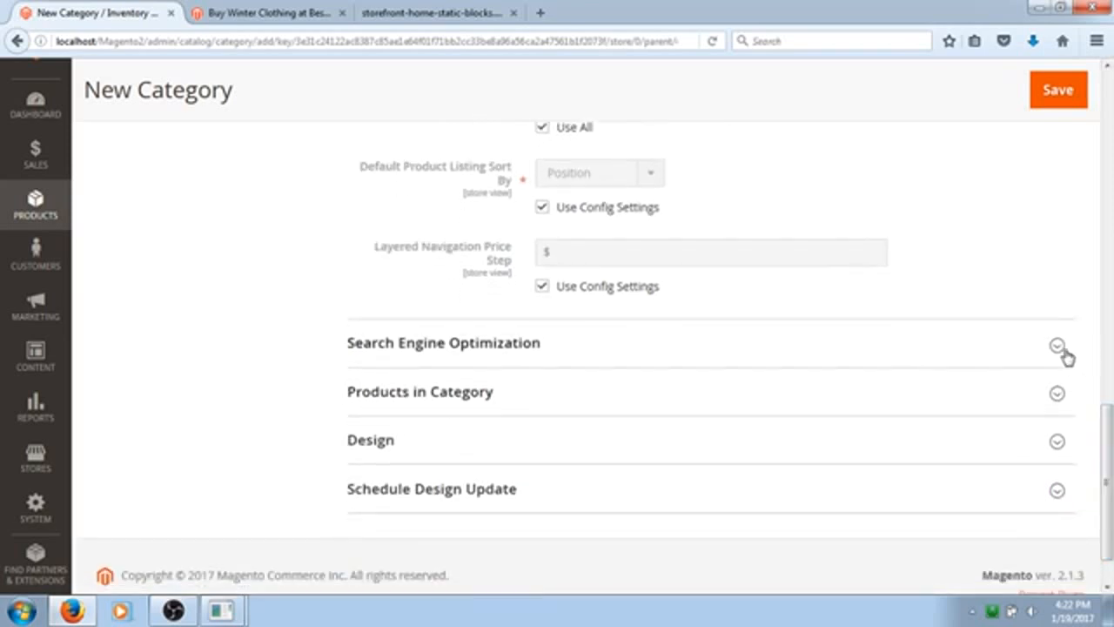
Expand Search Engine Optimization and set the Meta Title to "Men Wear at Best Prices".
click(1058, 348)
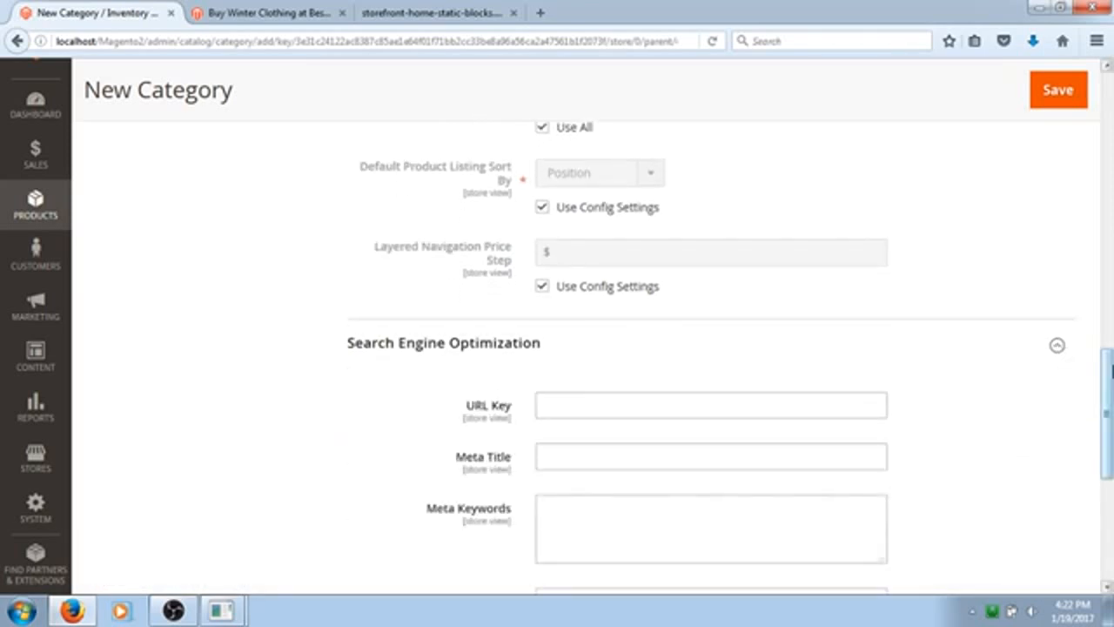
scroll(626, 236, down, 3)
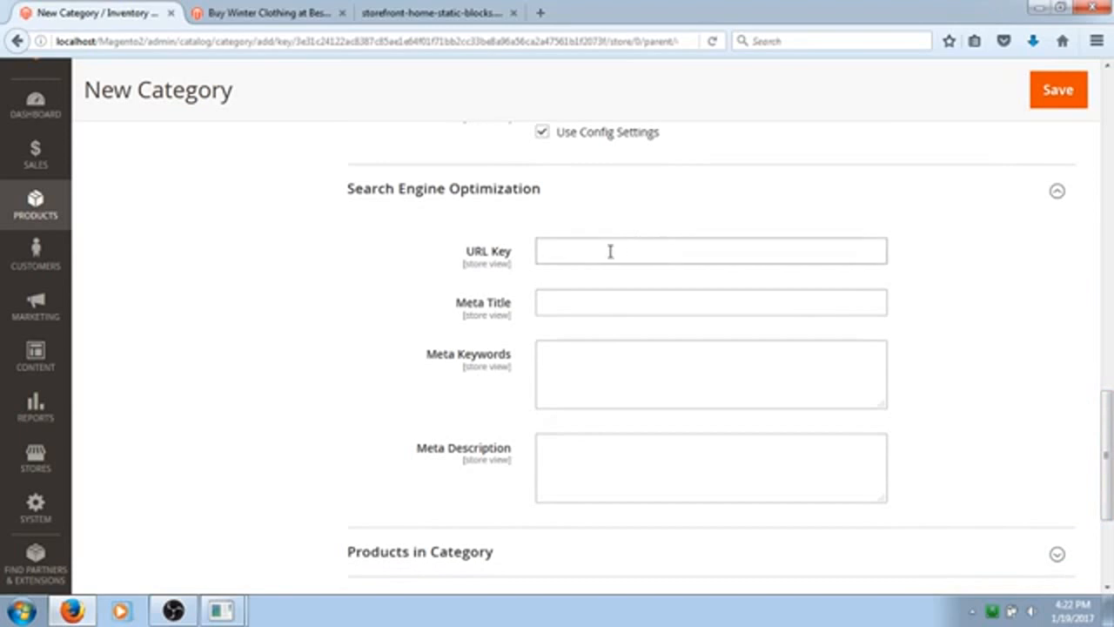
click(593, 302)
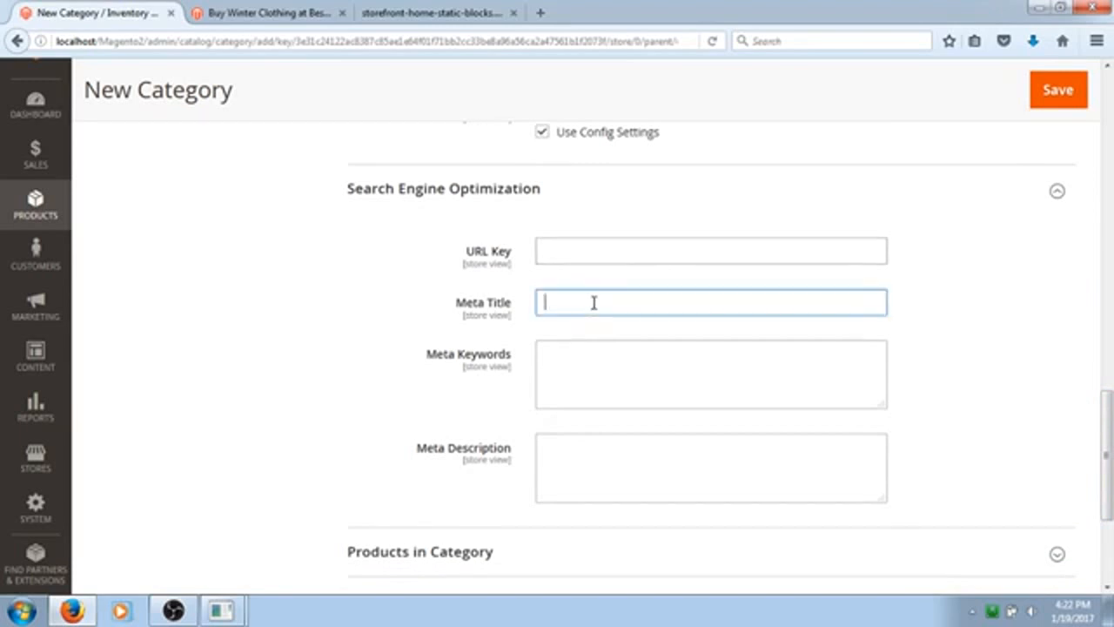
text(Men Wear at Best Prices)
Enter "Men Wear, Winter wear for Men." as the Meta Keywords, capitalizing the final "Men".
click(613, 352)
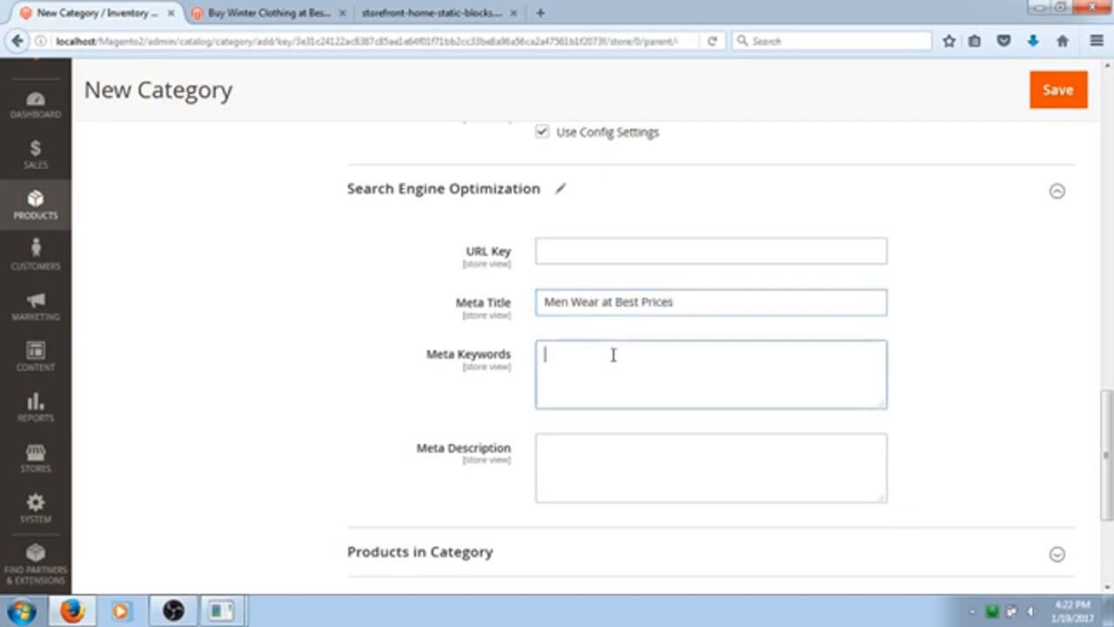
text(Men Wear, Winter wear)
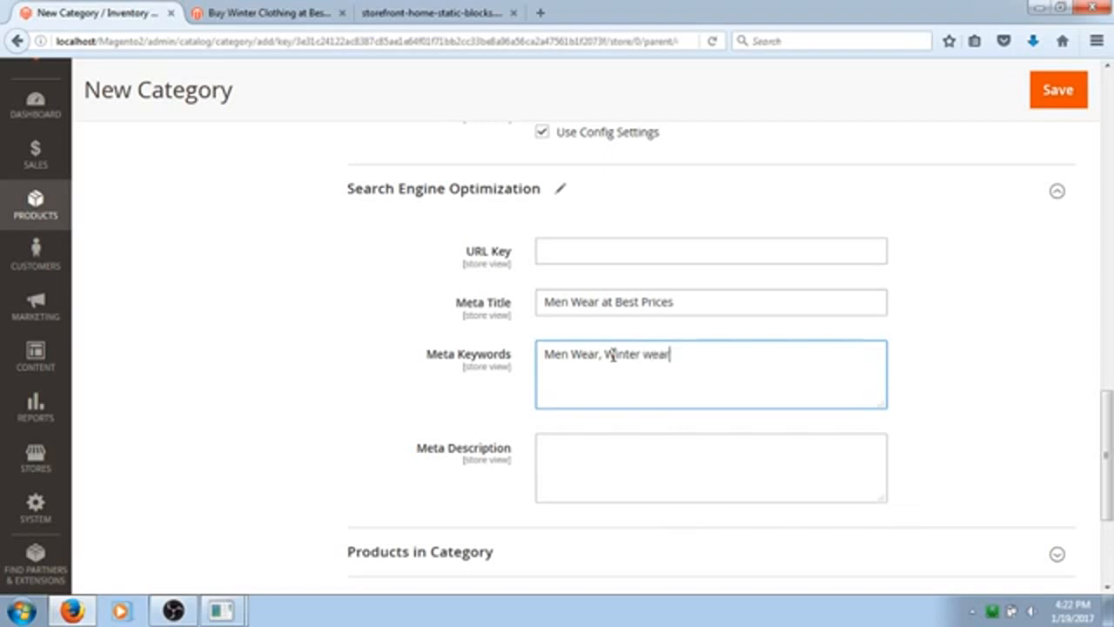
text( for men.)
click(691, 354)
text(M)
scroll(1109, 426, down, 2)
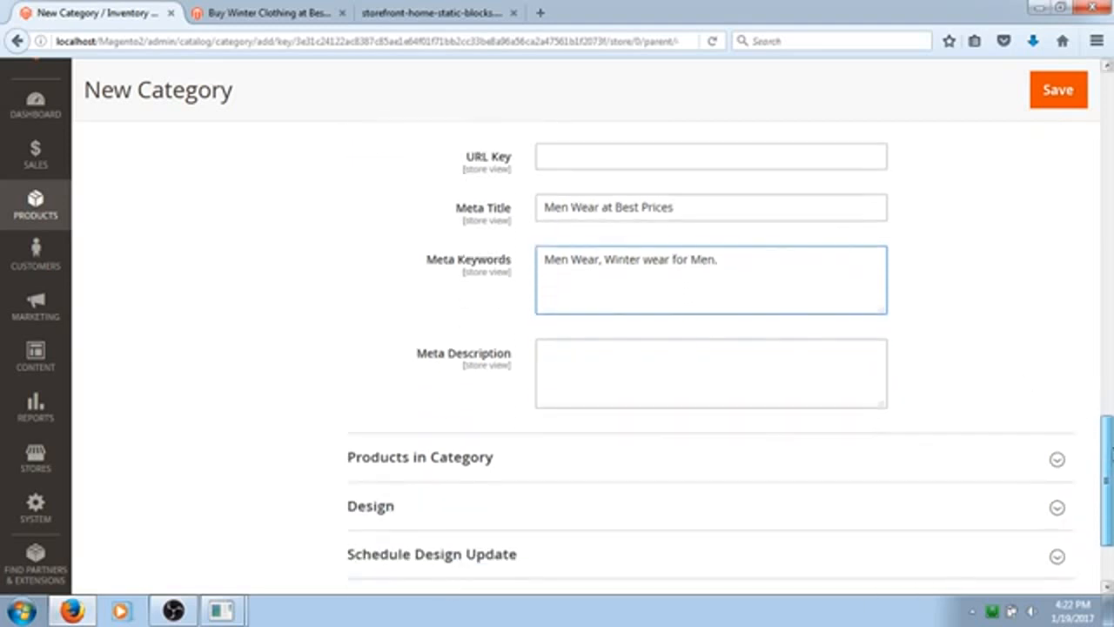
click(652, 357)
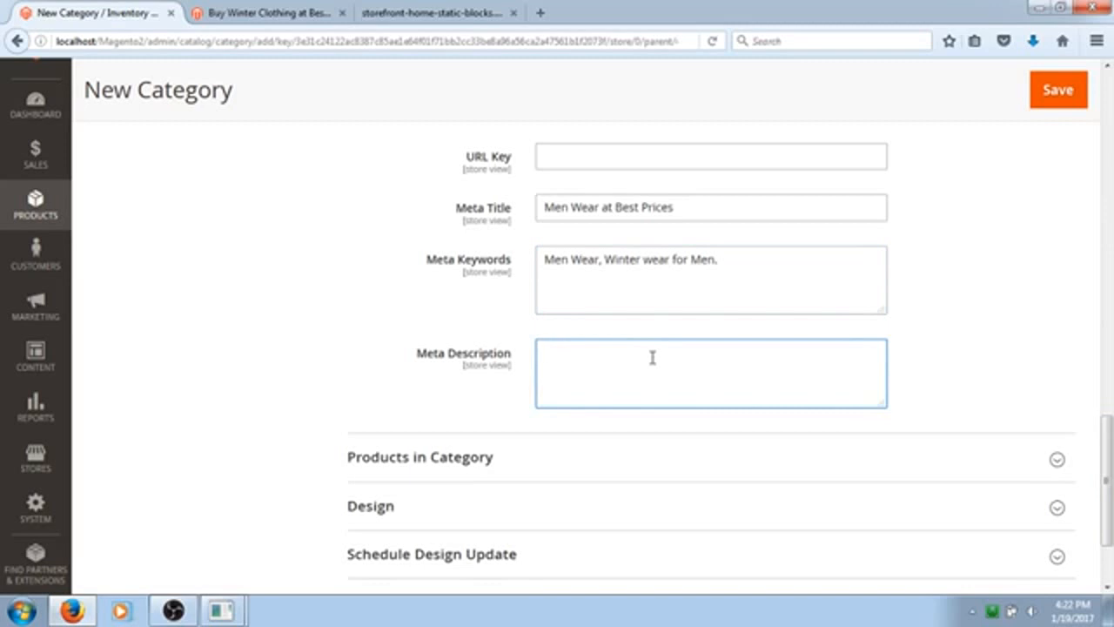
text(Men Wear is out with special offers)
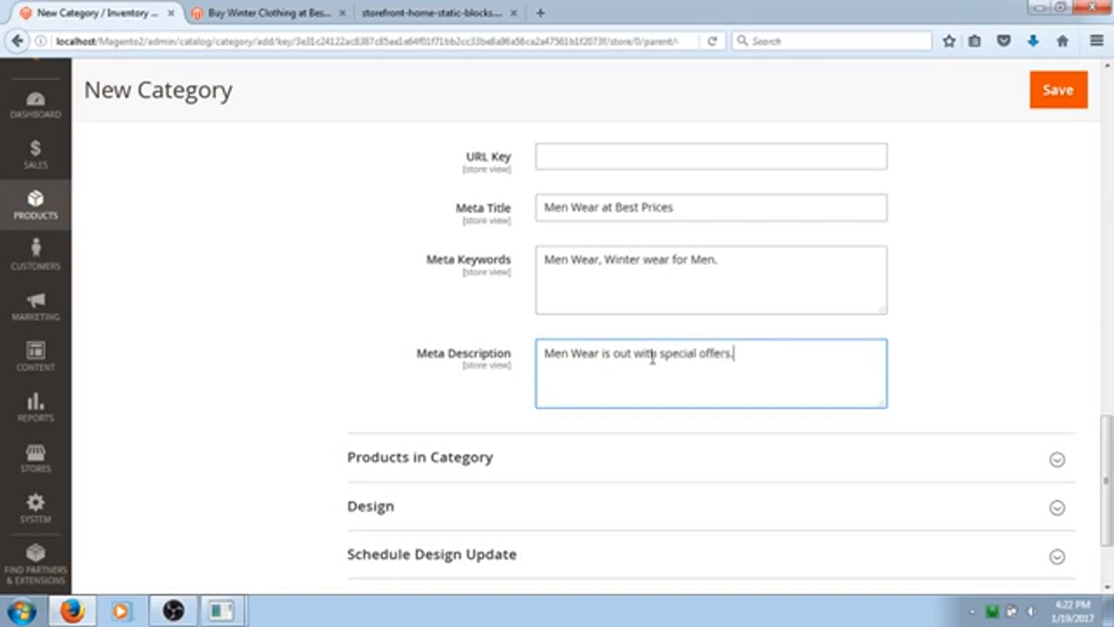
text( at www.matridtech.net)
Expand Products in Category, filter the product list by SKU MH03 and assign the Bruno Compete Hoodie with exactly that SKU.
drag(1110, 440, 1110, 475)
click(1056, 336)
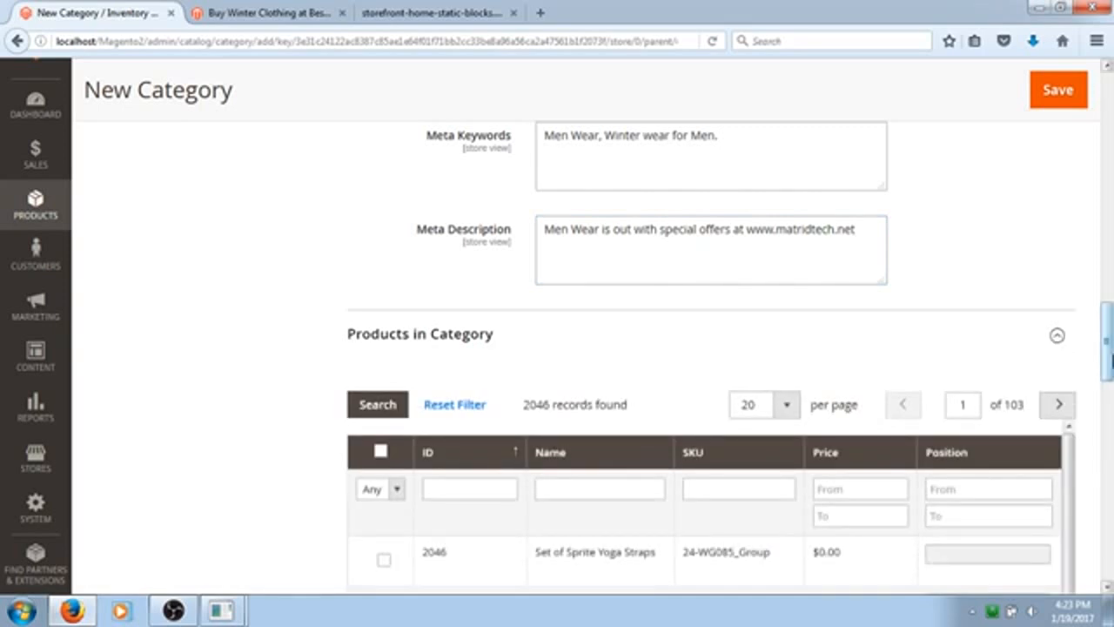
drag(1110, 359, 1111, 509)
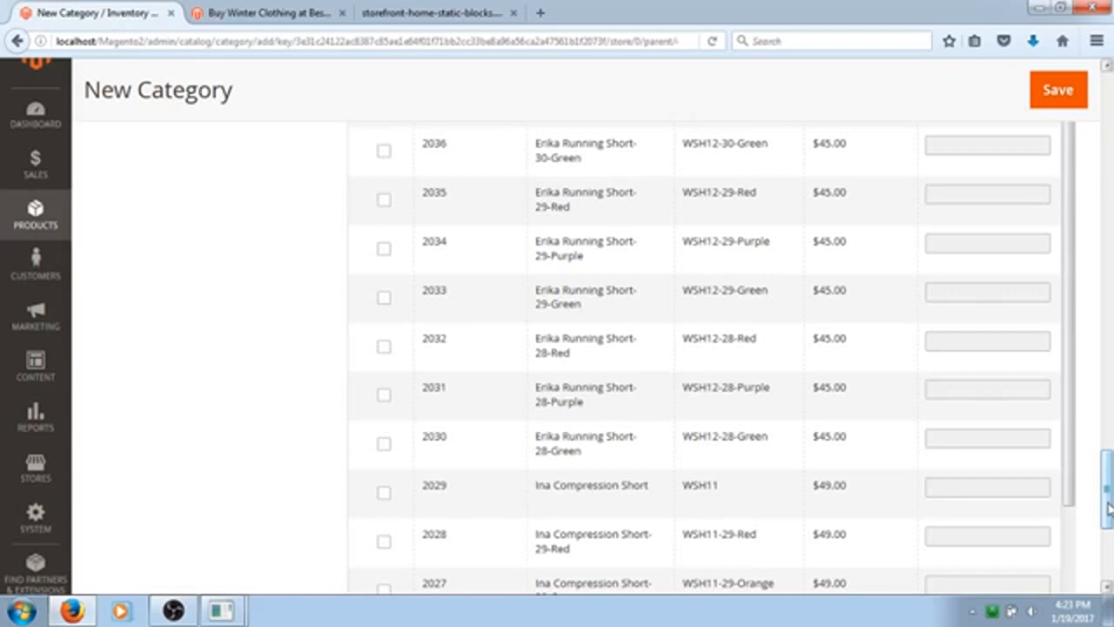
drag(1111, 509, 1111, 397)
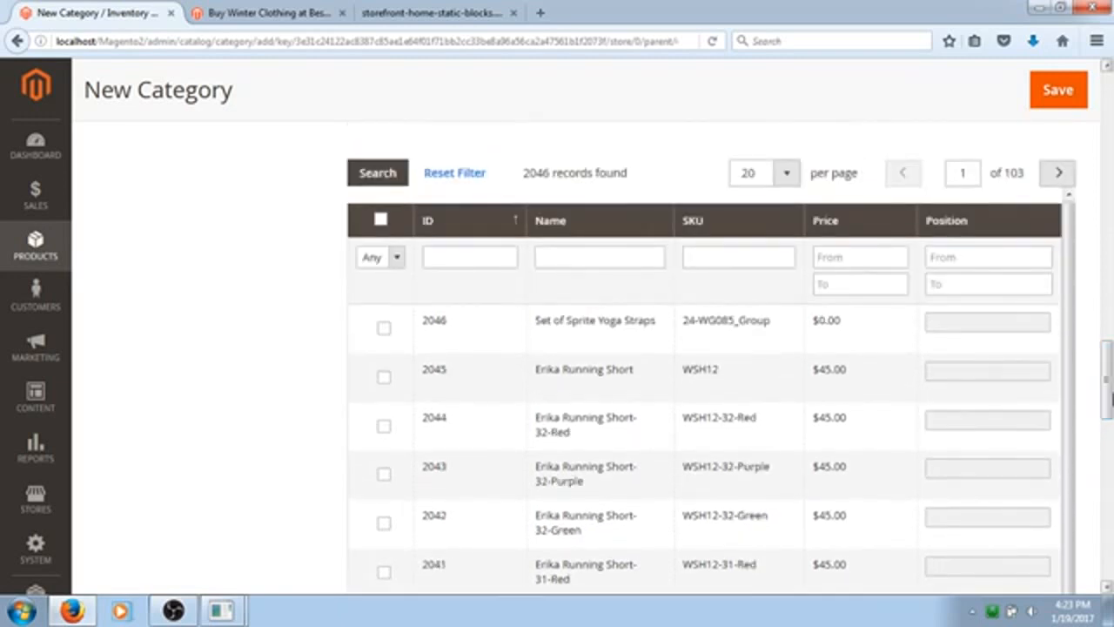
click(753, 262)
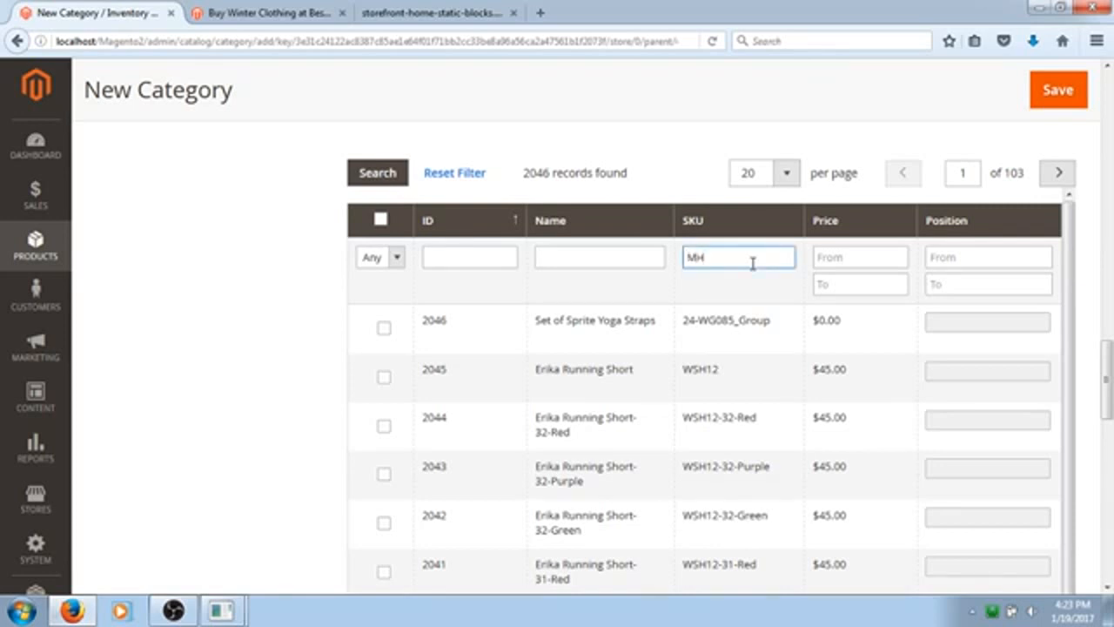
key(Return)
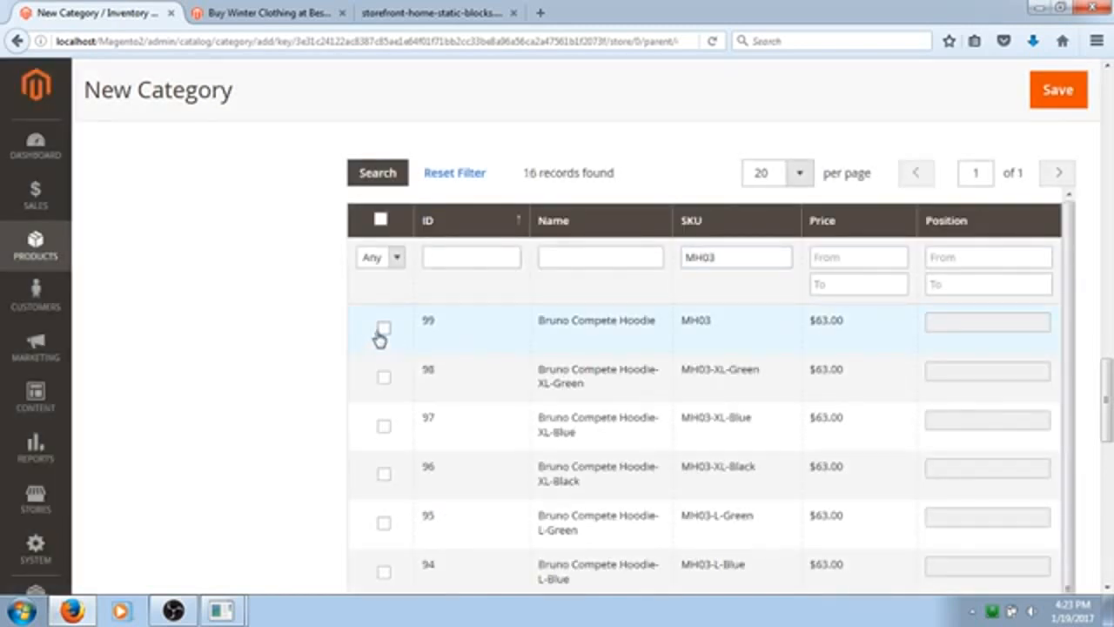
click(383, 334)
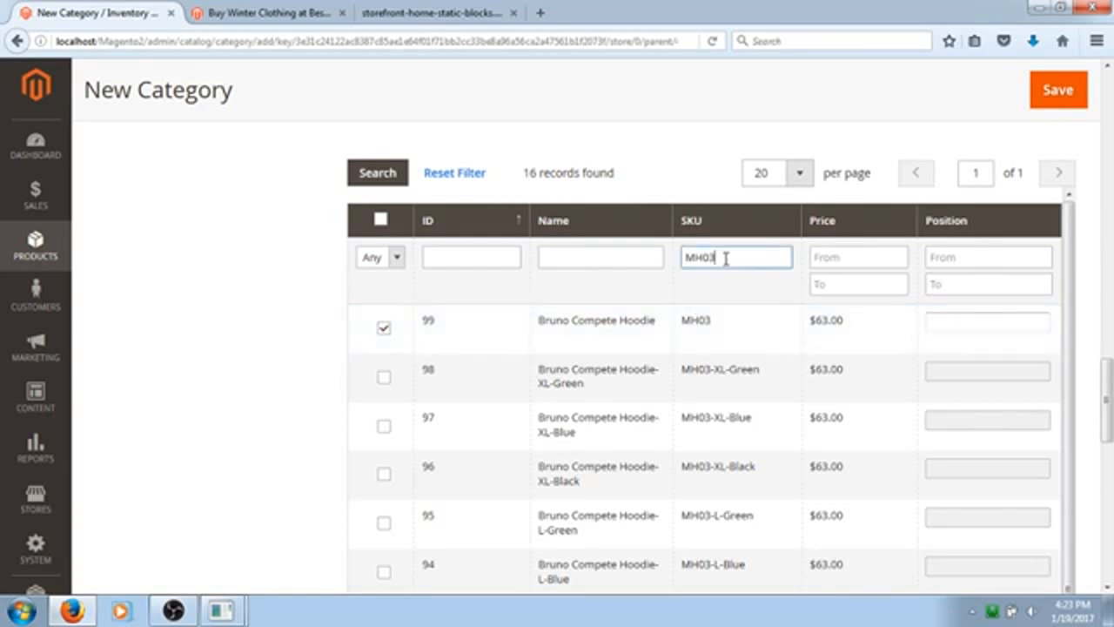
Filter the product list by SKU MH04 and assign the Frankie Sweatshirt with exactly that SKU to the category.
text(4)
key(Return)
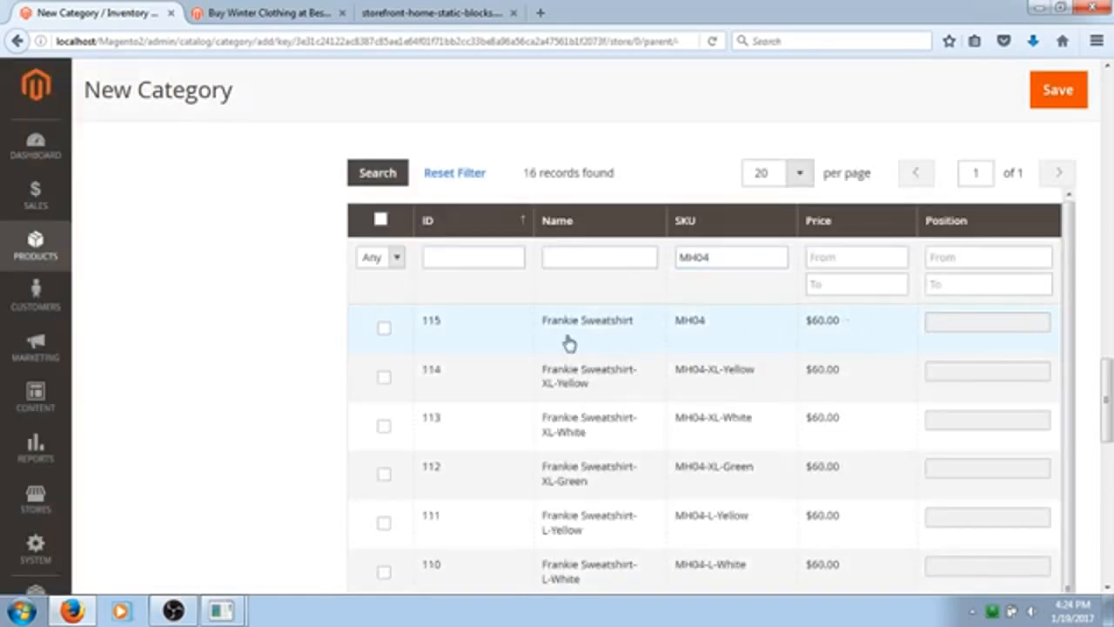
click(382, 329)
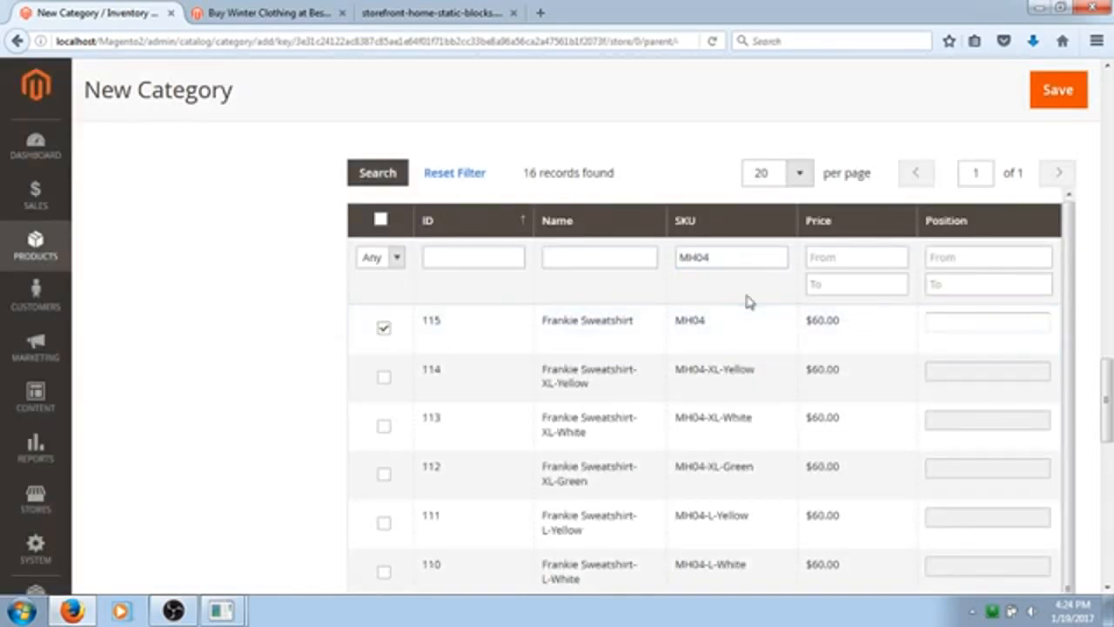
Save the Men Wear subcategory and check its place under Winter Sale in the category tree.
drag(1108, 387, 1109, 106)
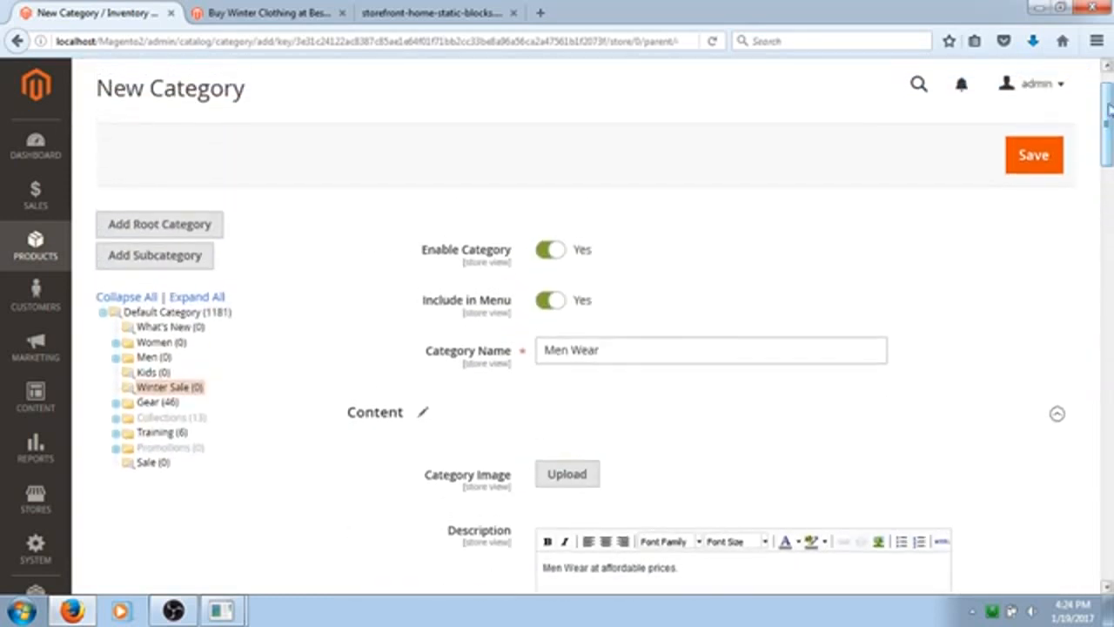
click(1033, 160)
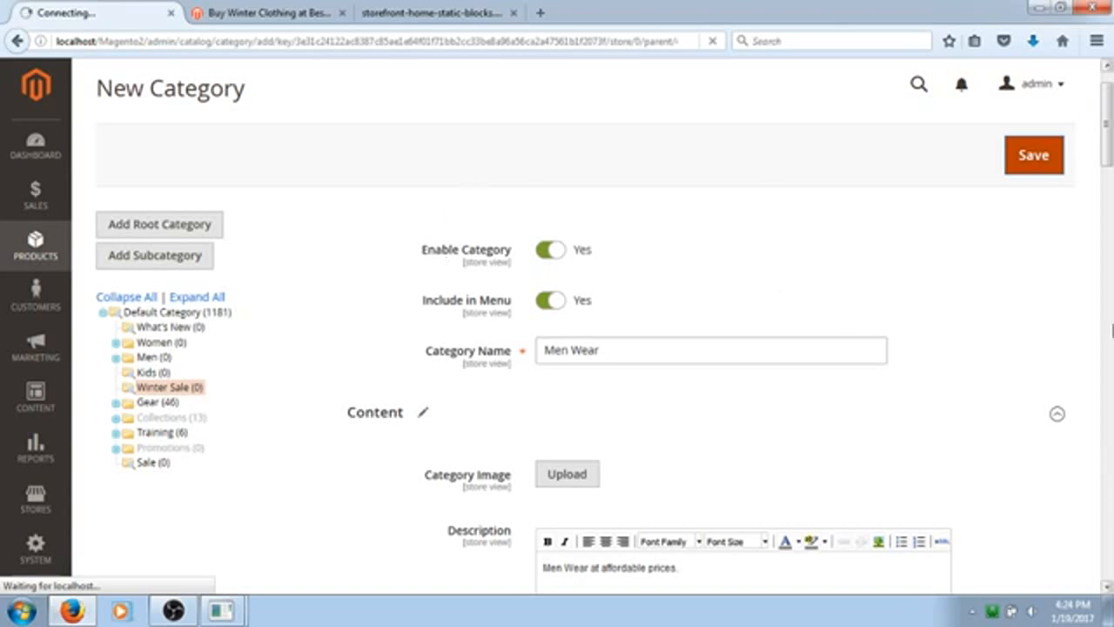
scroll(1110, 163, down, 2)
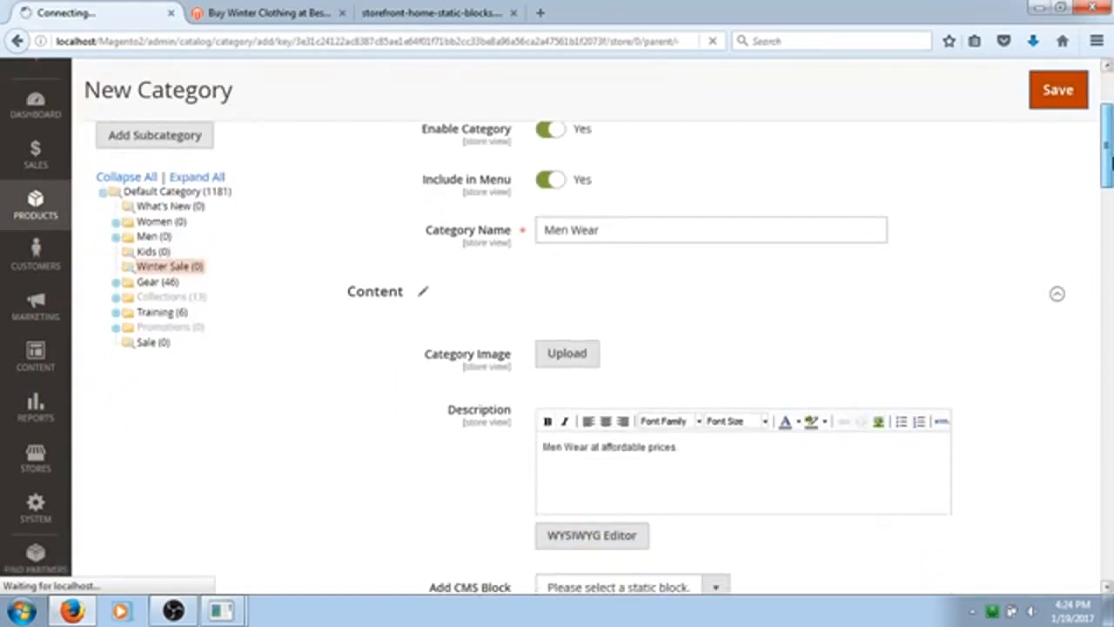
mouse_move(1110, 164)
mouse_down()
mouse_move(1110, 135)
mouse_move(1110, 149)
mouse_up()
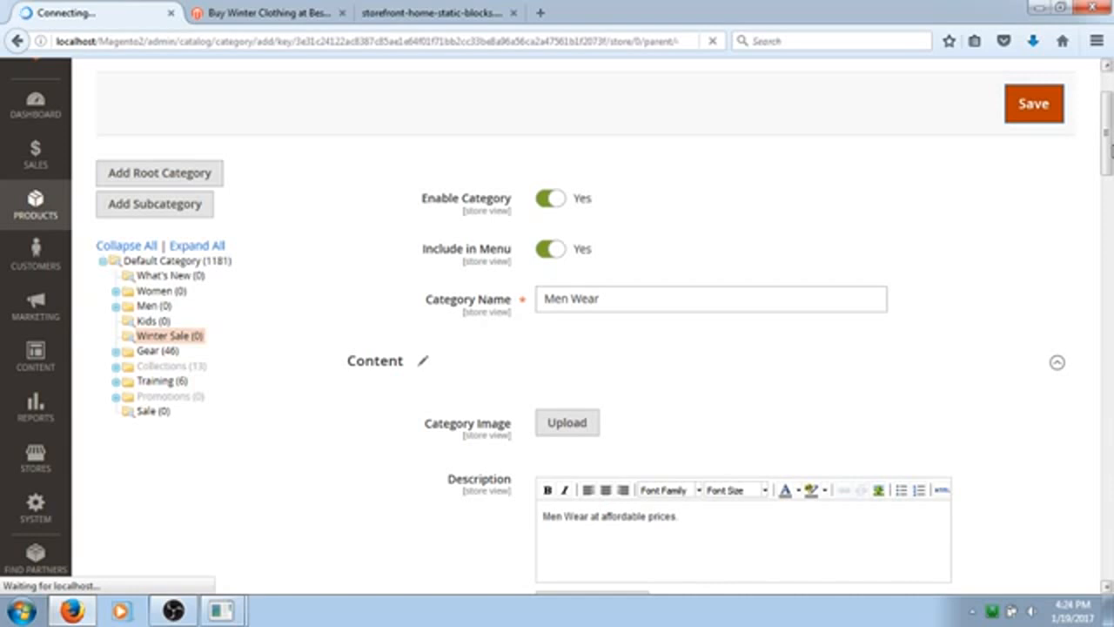
drag(1110, 149, 1110, 128)
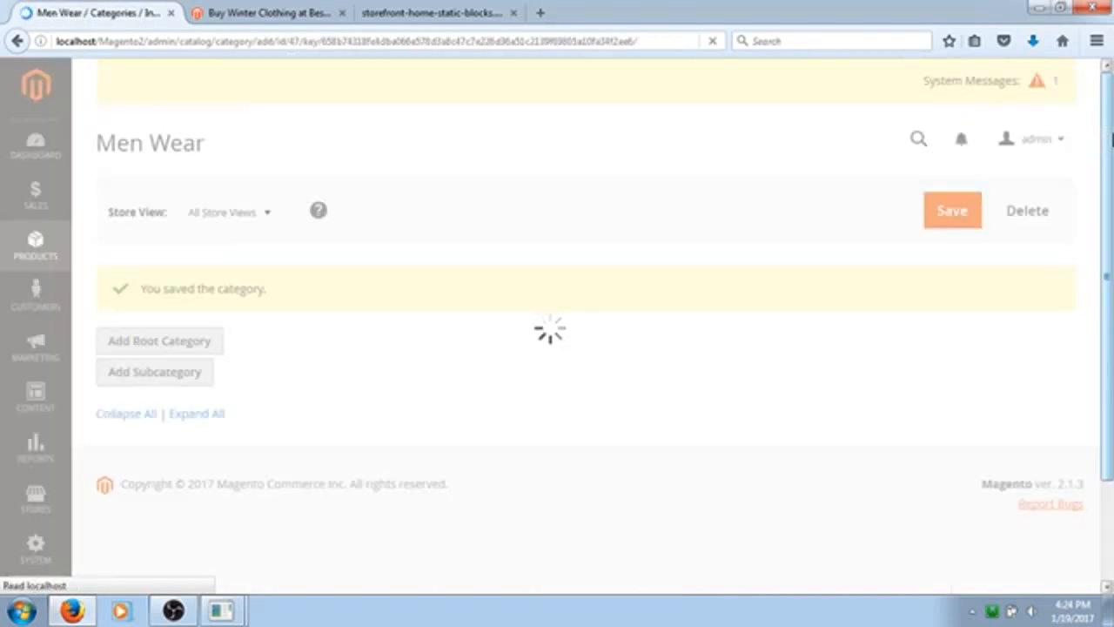
drag(1113, 139, 1113, 172)
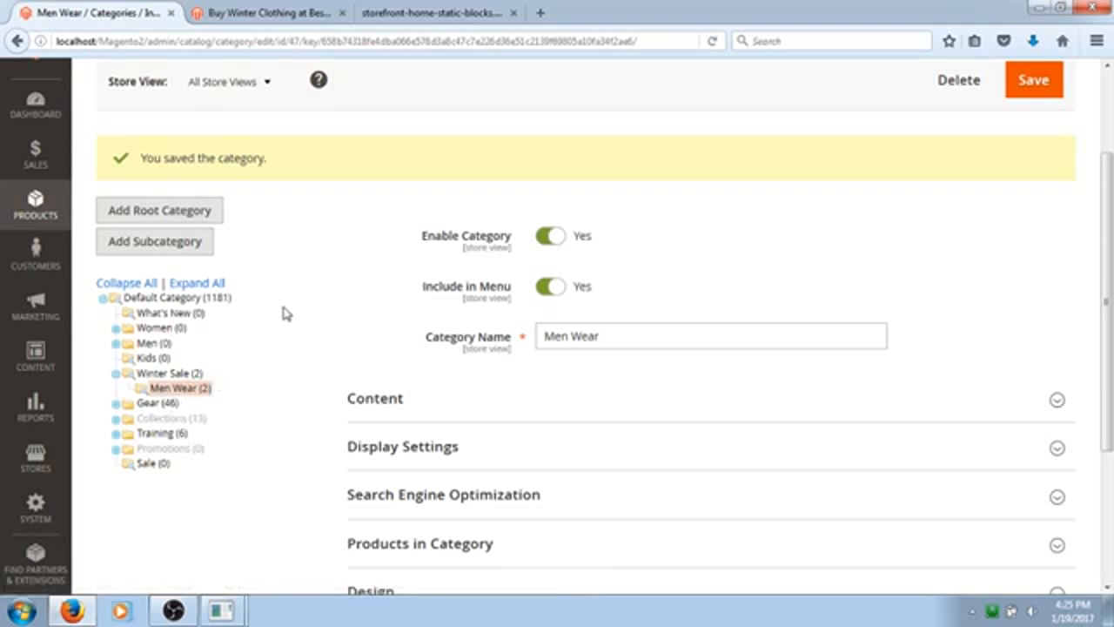
Switch to the storefront, reload the Luma home page and check the Winter Sale submenu for the Men Wear subcategory.
click(296, 11)
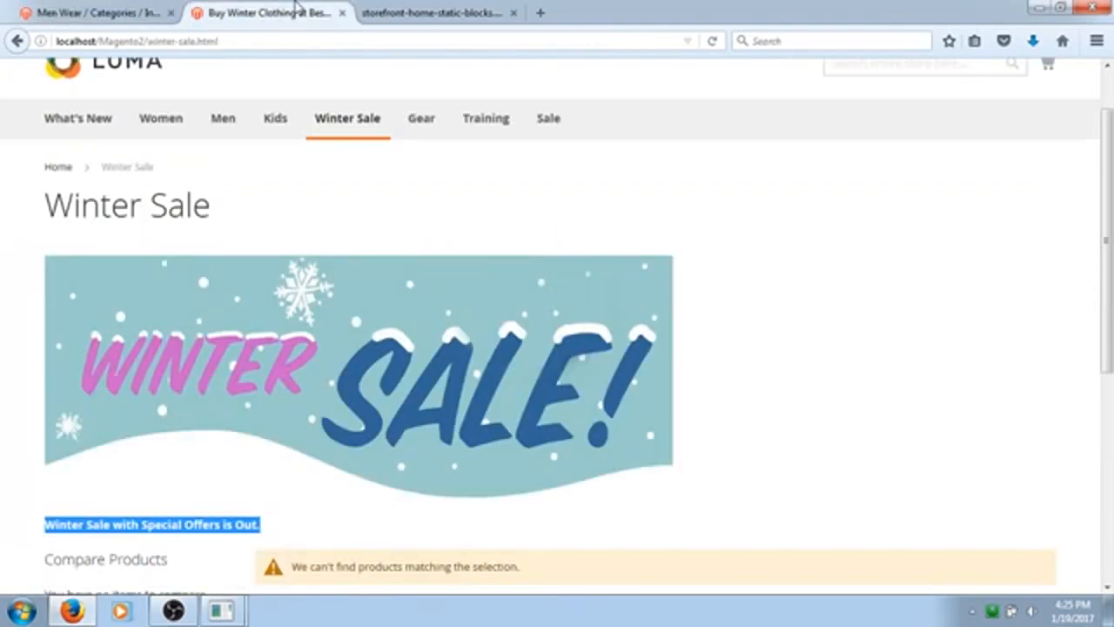
click(351, 36)
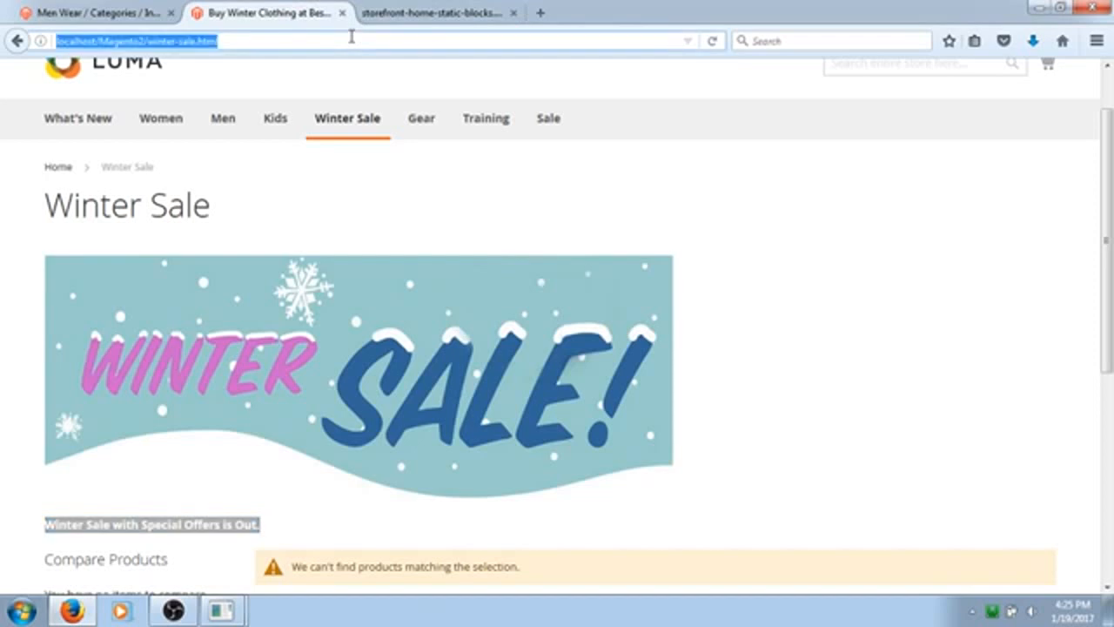
click(150, 73)
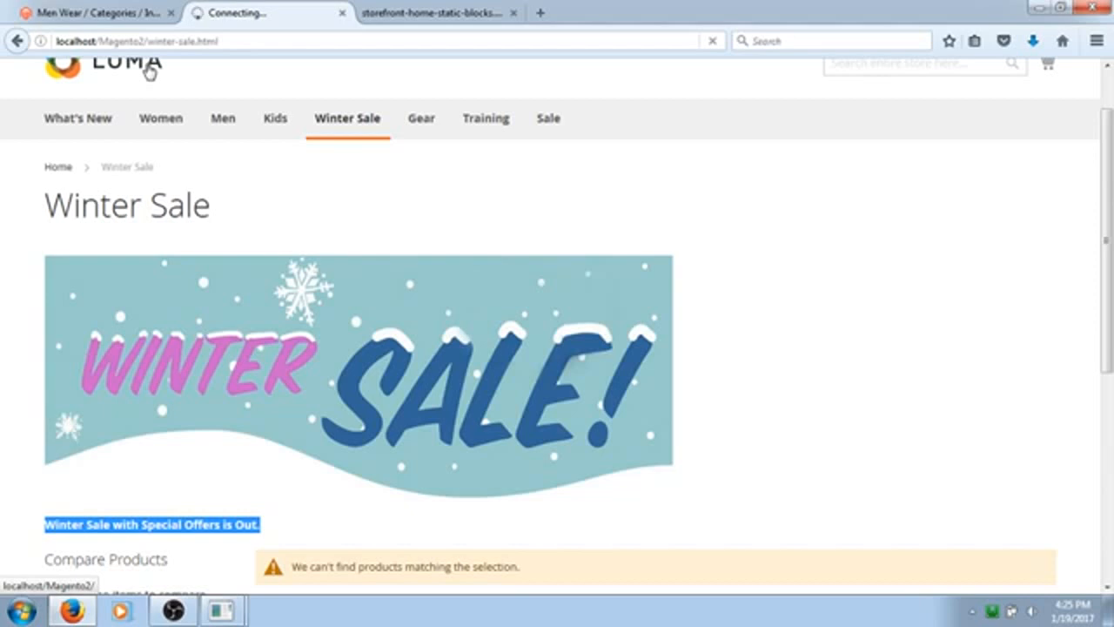
mouse_move(475, 106)
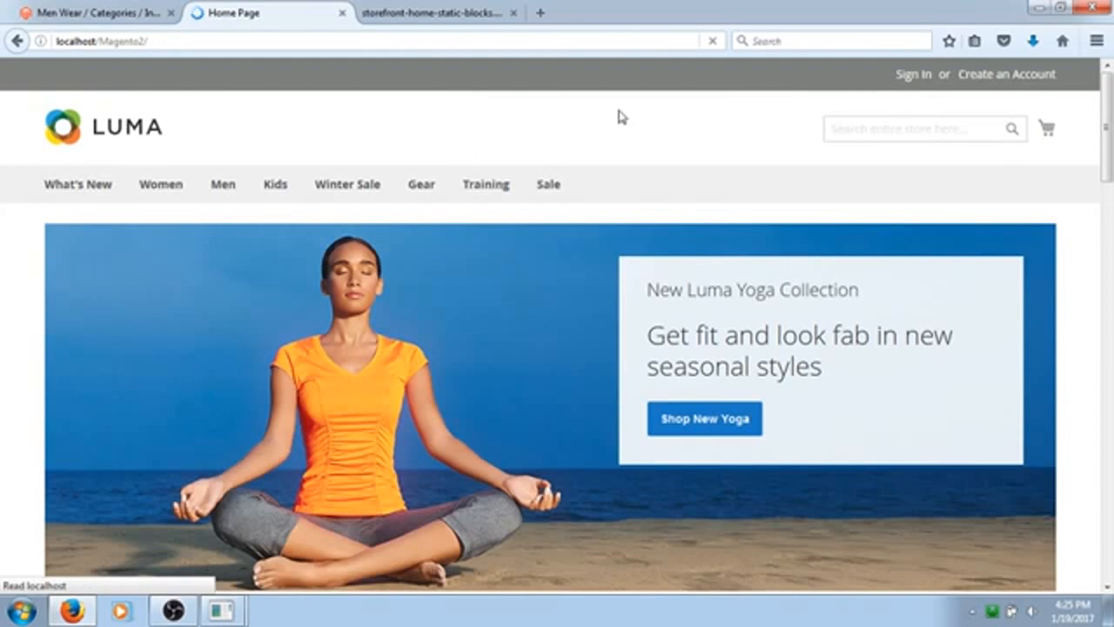
scroll(1111, 153, down, 2)
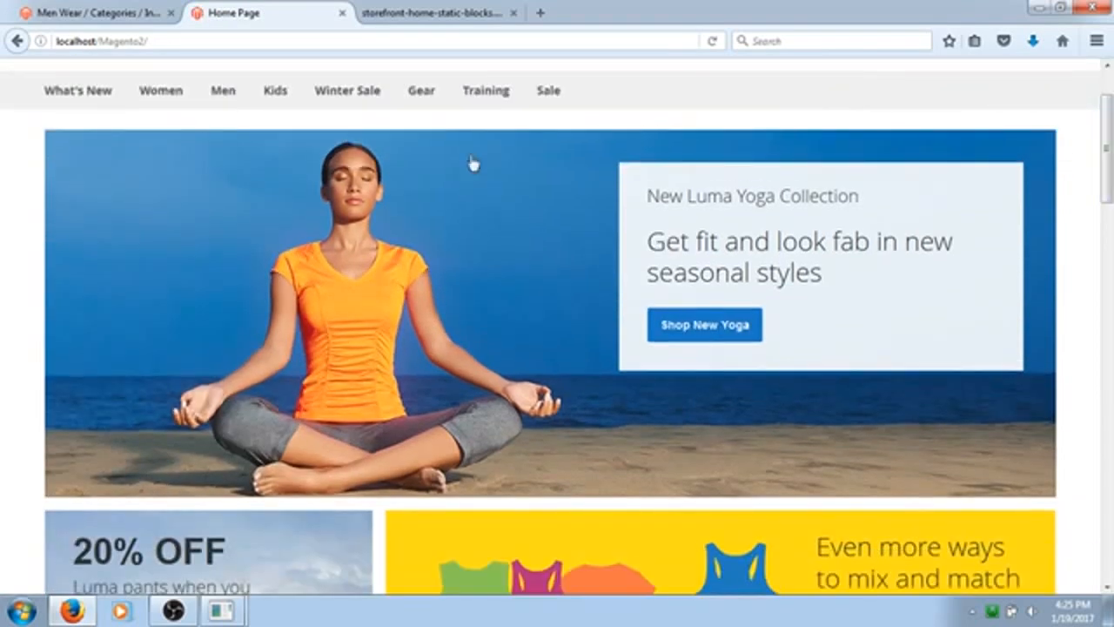
mouse_move(346, 97)
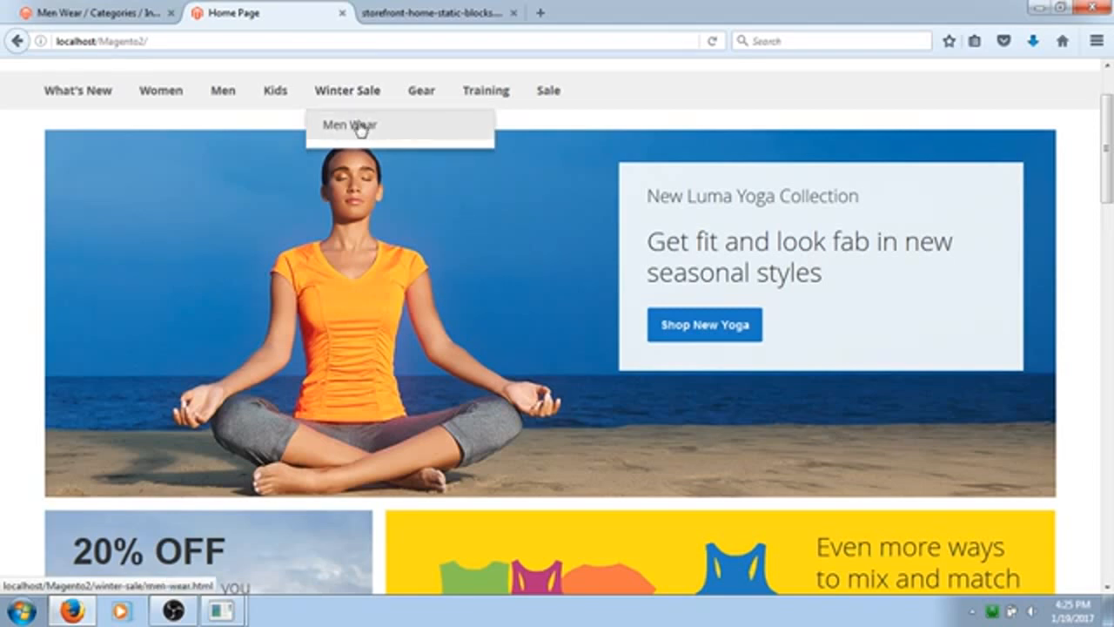
Open the Men Wear subcategory page under Winter Sale in the storefront and check the products listed on it.
click(361, 128)
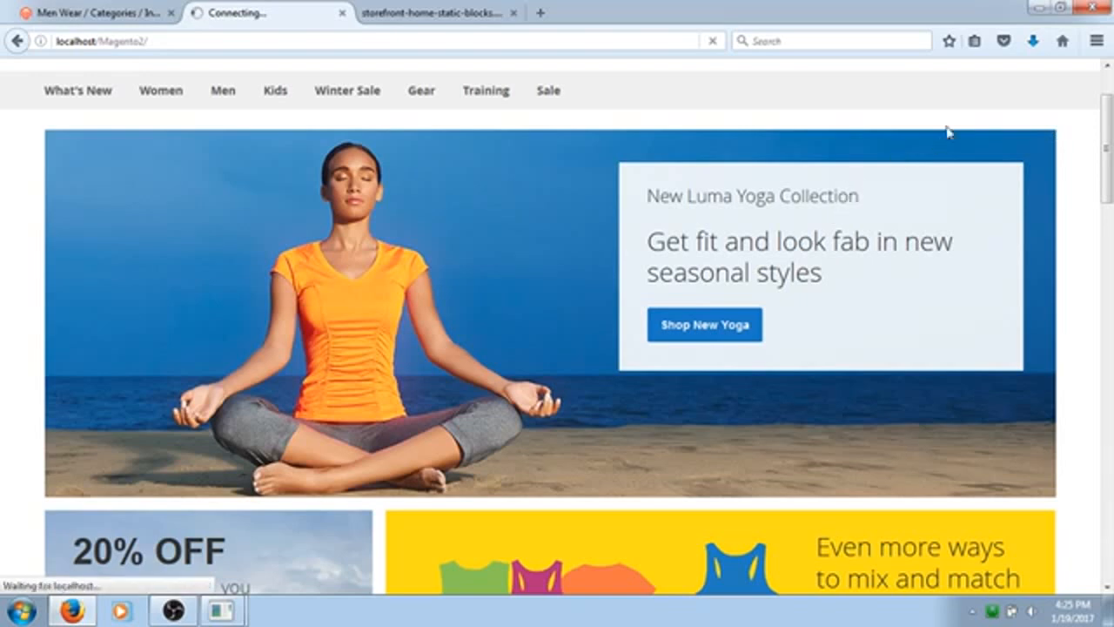
mouse_move(1112, 116)
mouse_down()
mouse_move(1112, 128)
mouse_move(1111, 118)
mouse_up()
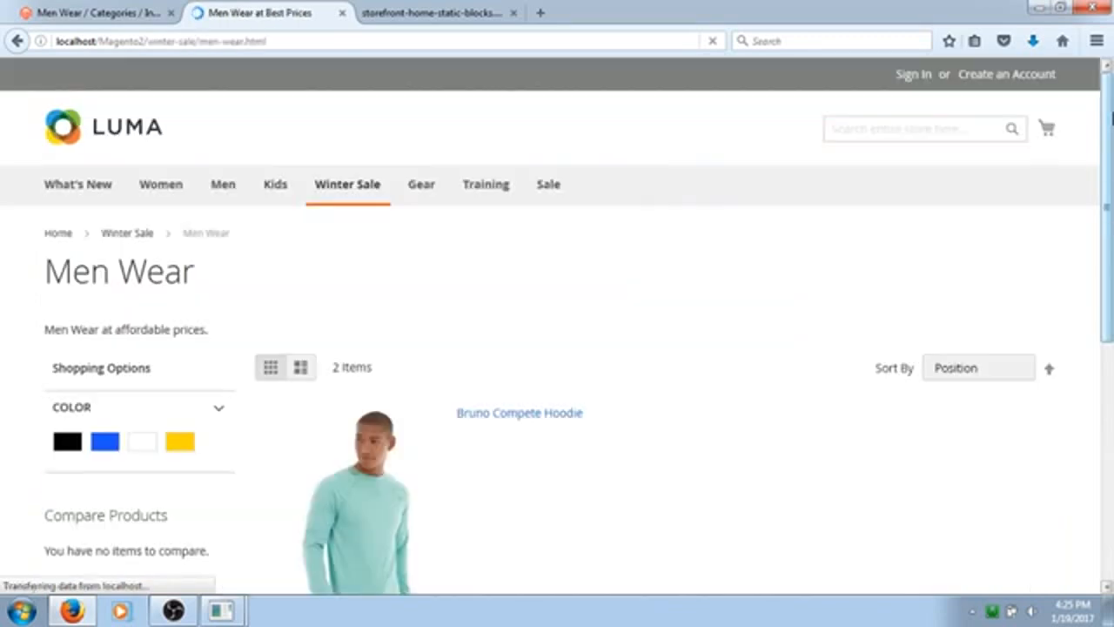
drag(1111, 117, 1111, 261)
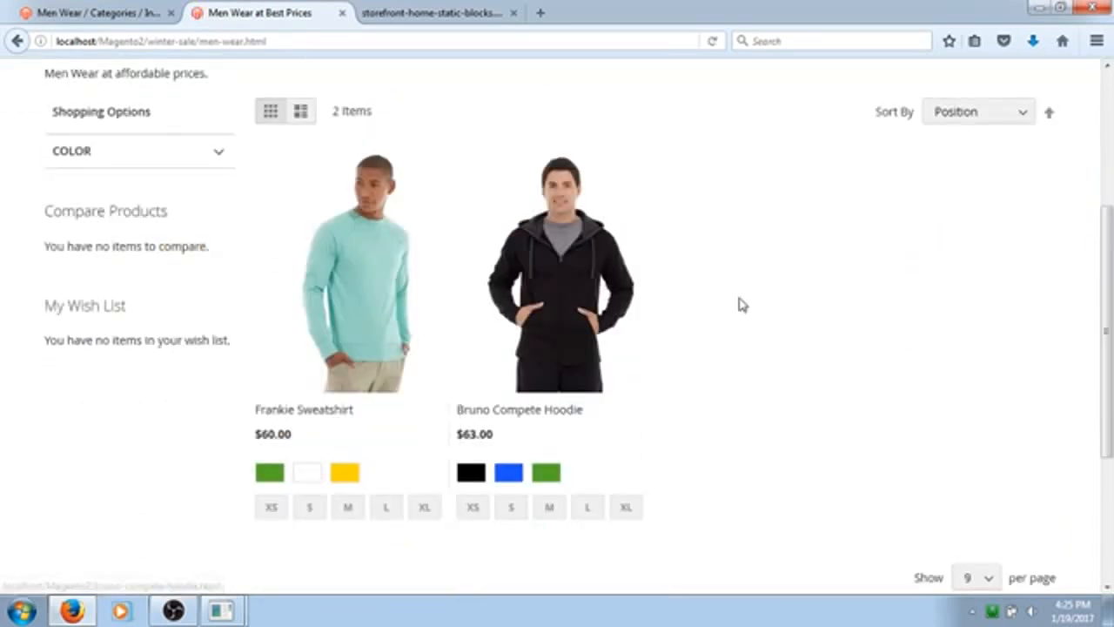
drag(1107, 335, 1108, 254)
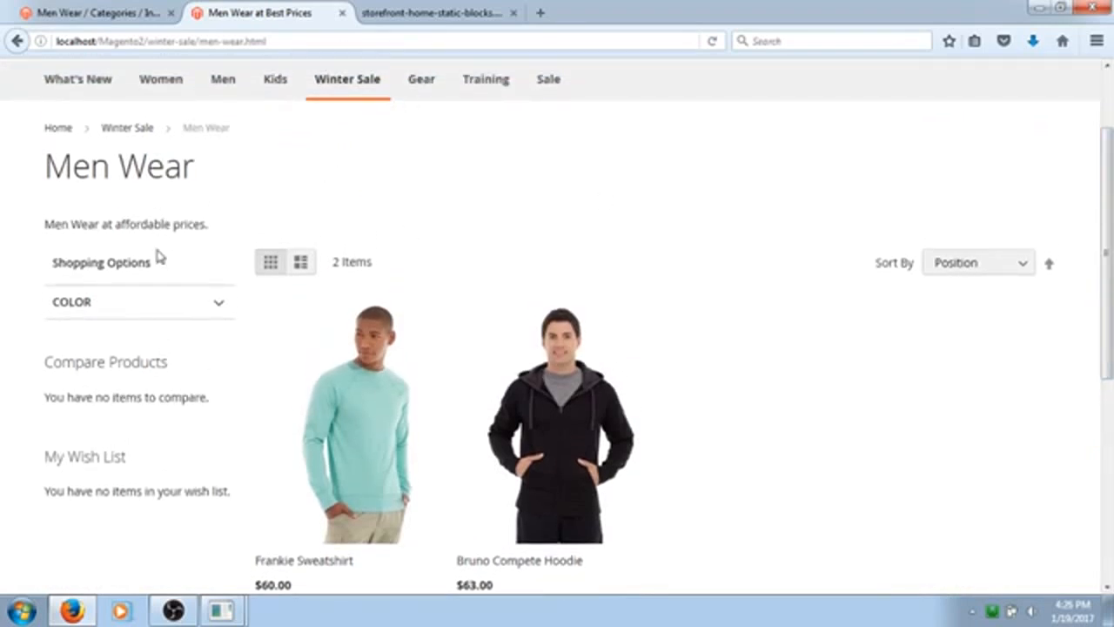
Highlight the category description below the Men Wear heading and review the top of the page.
drag(20, 230, 222, 230)
click(222, 231)
drag(1110, 264, 1110, 239)
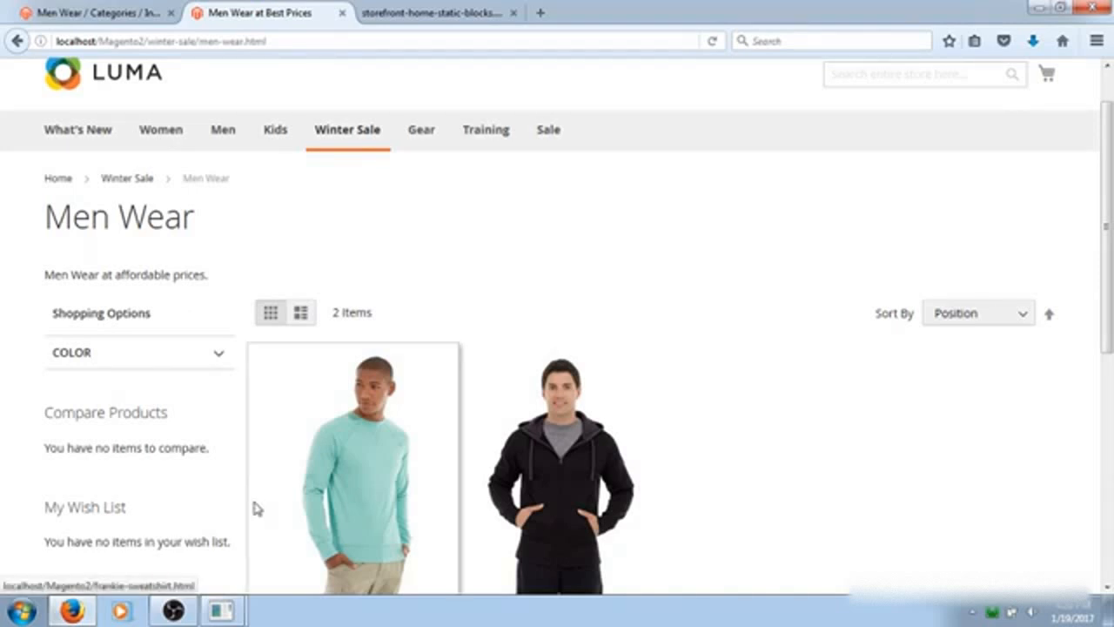
mouse_move(254, 599)
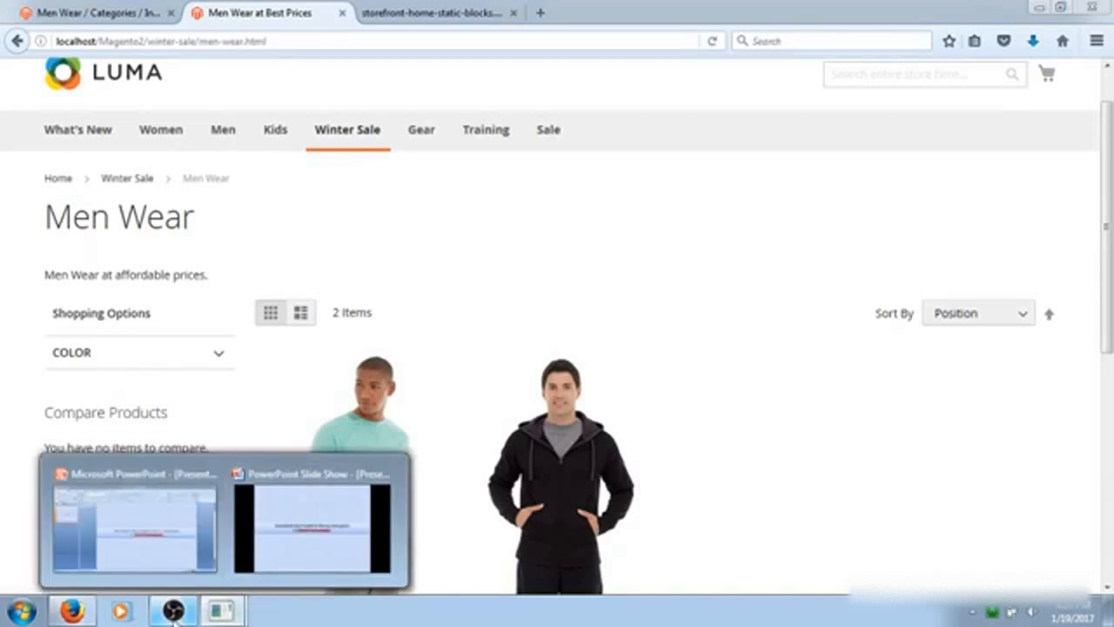